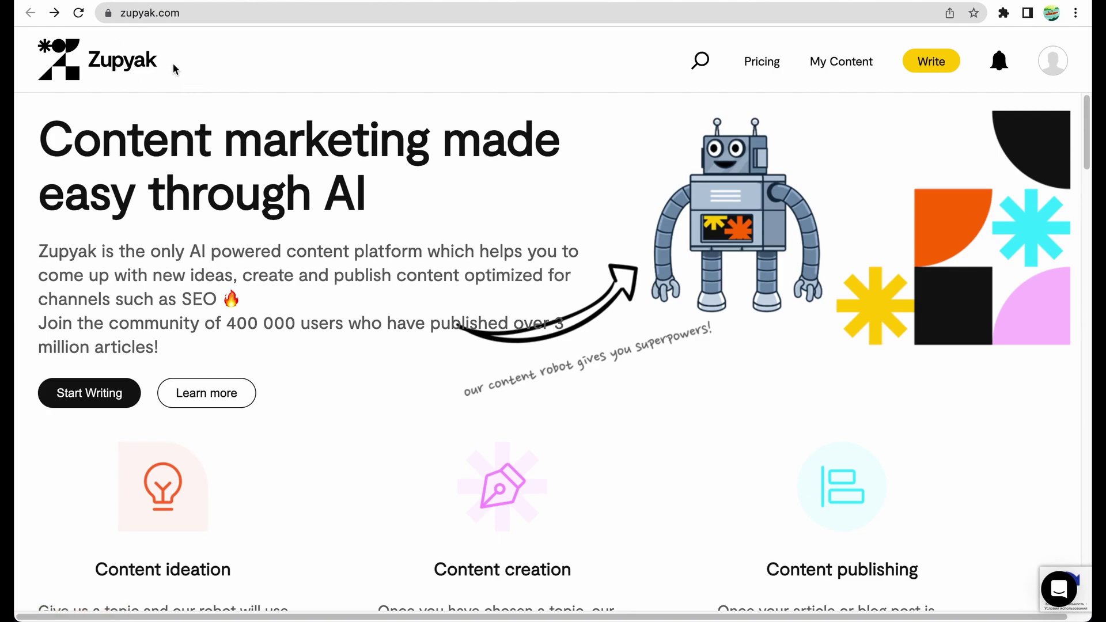
Go forward to AppSumo's Zupyak lifetime deal page with Tier 1 at $39 and Tier 2 at $99.
{"action": "key", "text": "super+bracketright"}
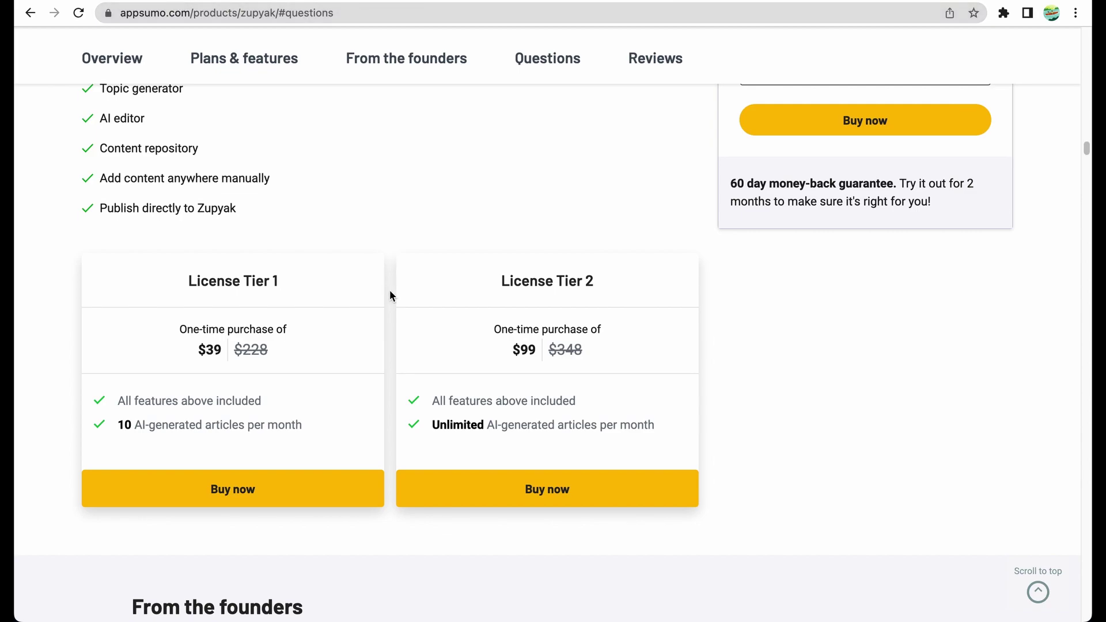
Leave the AppSumo license tiers and return to the Zupyak homepage.
{"action": "key", "text": "alt+Left"}
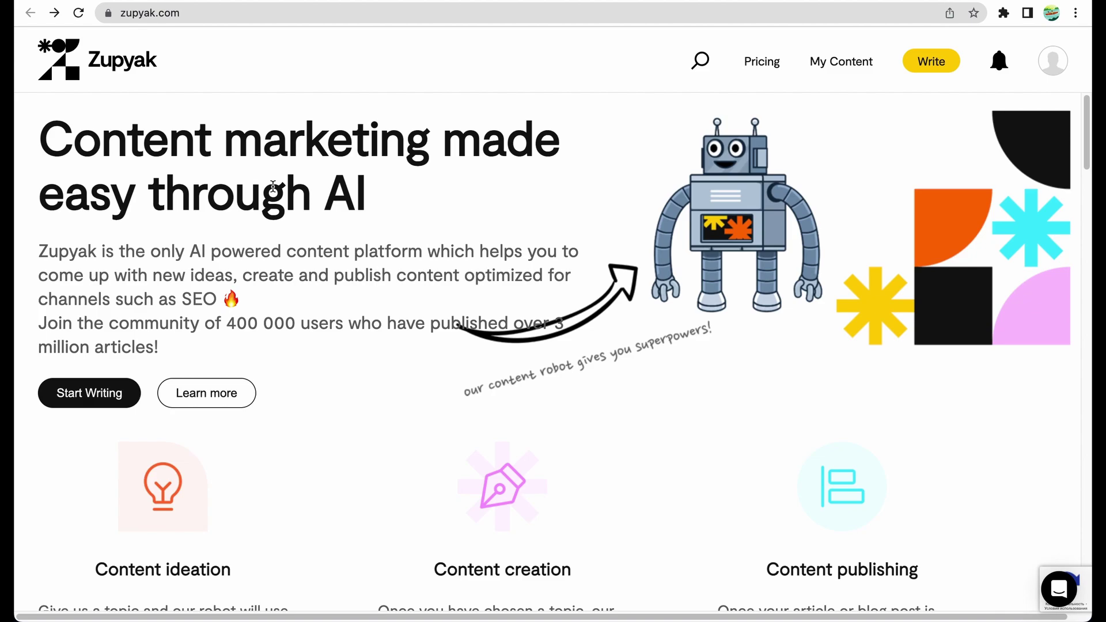
View the pricing page (Basic Free, Speedwriter $19, Pro $29), highlight Pro's unlimited articles, then go back.
{"action": "key", "text": "alt+Right"}
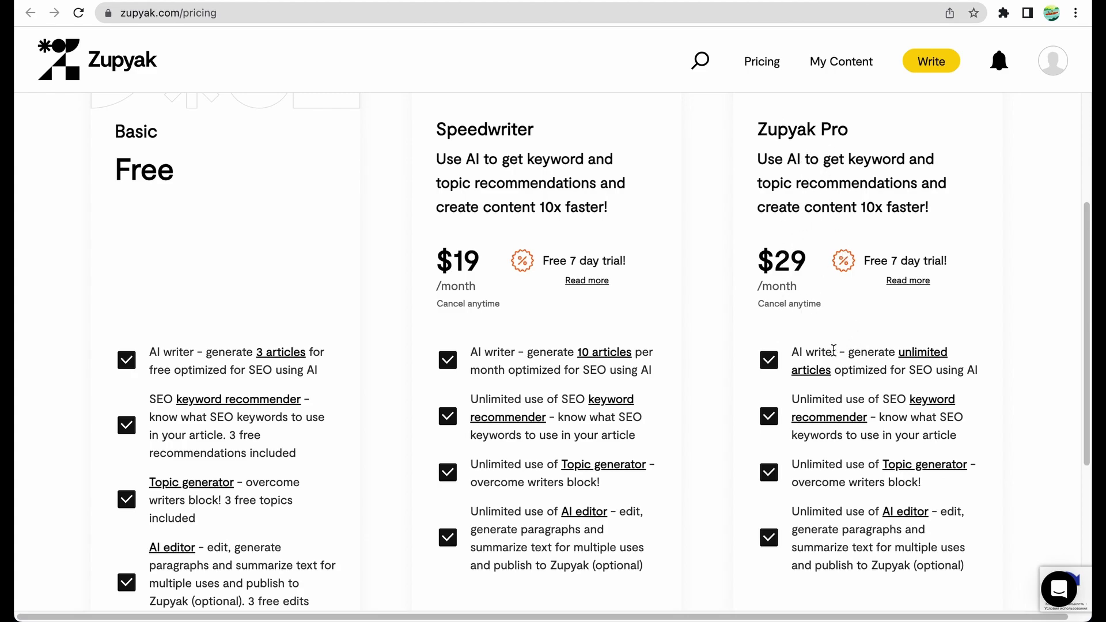
{"action": "left_click_drag", "start_coordinate": [893, 353], "coordinate": [856, 374]}
{"action": "left_click", "coordinate": [856, 376]}
{"action": "key", "text": "alt+Left"}
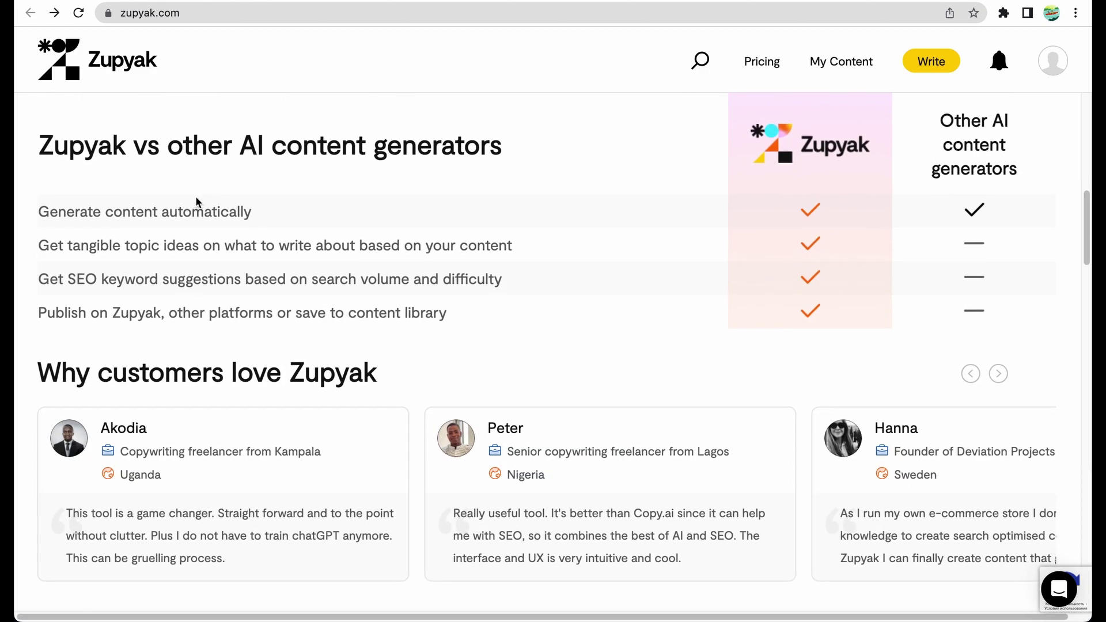
Select and deselect the 'Get tangible topic ideas' row in the homepage comparison table.
{"action": "triple_click", "coordinate": [183, 246]}
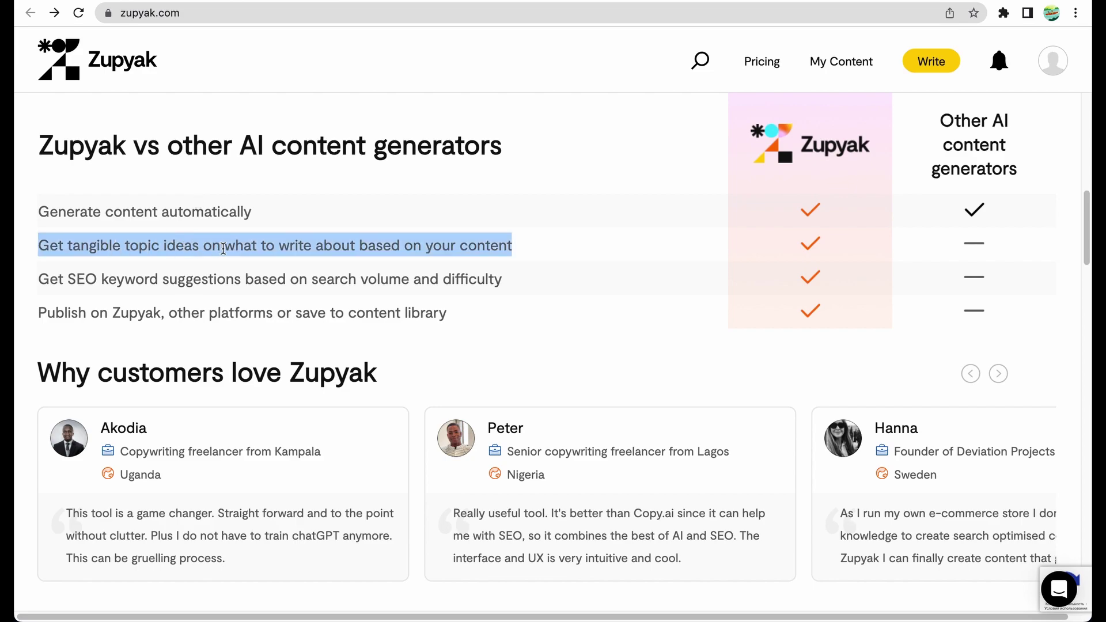
{"action": "triple_click", "coordinate": [224, 245]}
{"action": "left_click", "coordinate": [435, 247]}
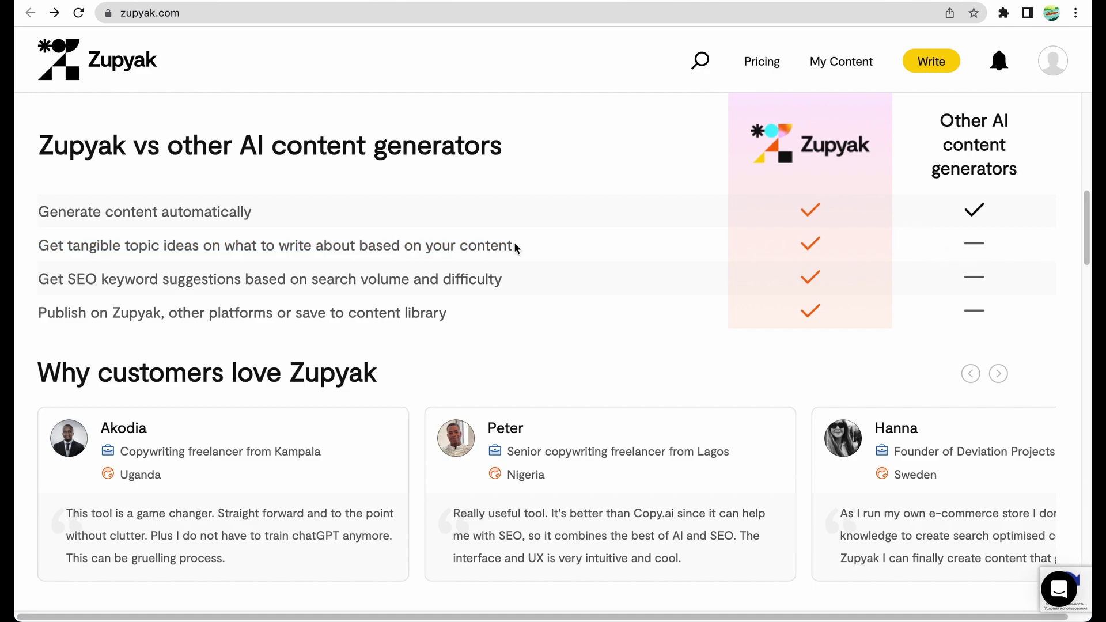
{"action": "mouse_move", "coordinate": [125, 246]}
{"action": "left_mouse_down"}
{"action": "mouse_move", "coordinate": [203, 248]}
{"action": "mouse_move", "coordinate": [123, 245]}
{"action": "left_mouse_up"}
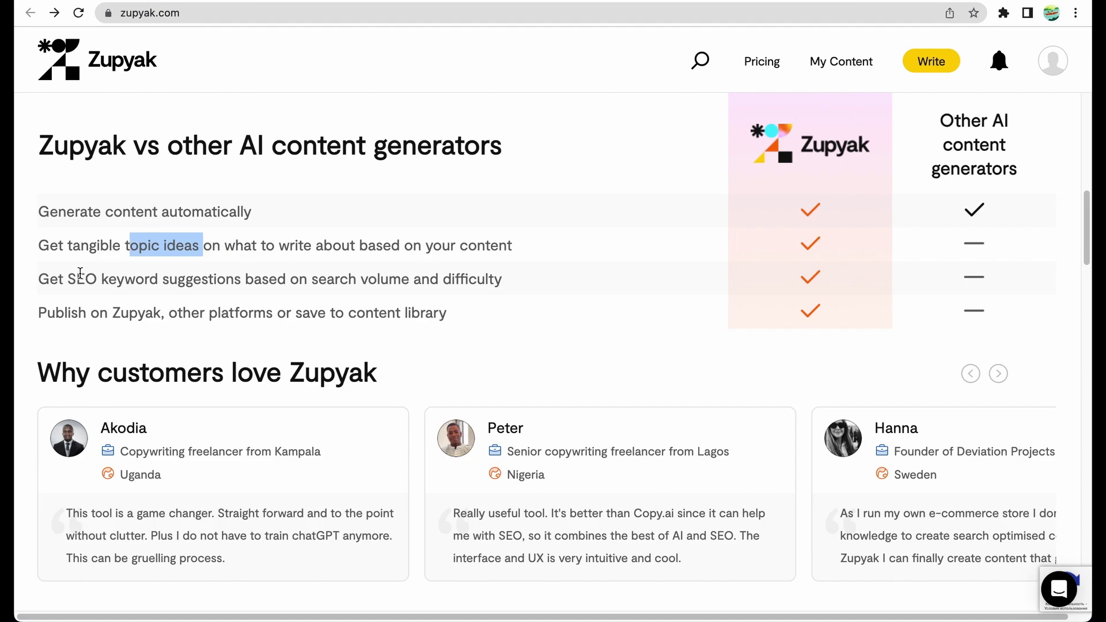
{"action": "left_click", "coordinate": [38, 281]}
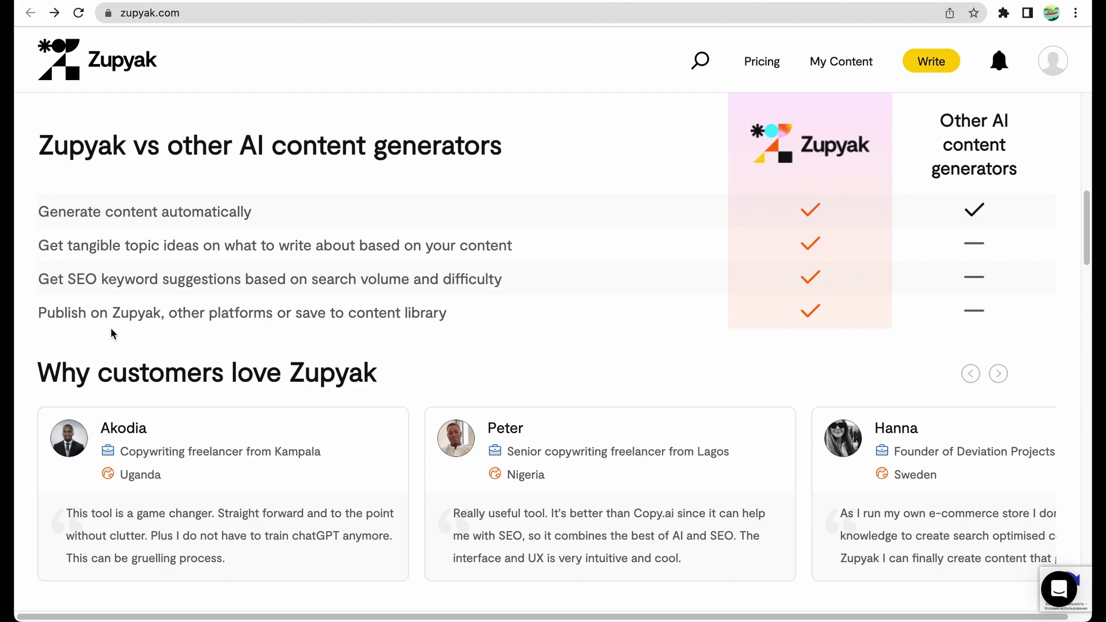
{"action": "scroll", "coordinate": [442, 316], "scroll_direction": "down", "scroll_amount": 2}
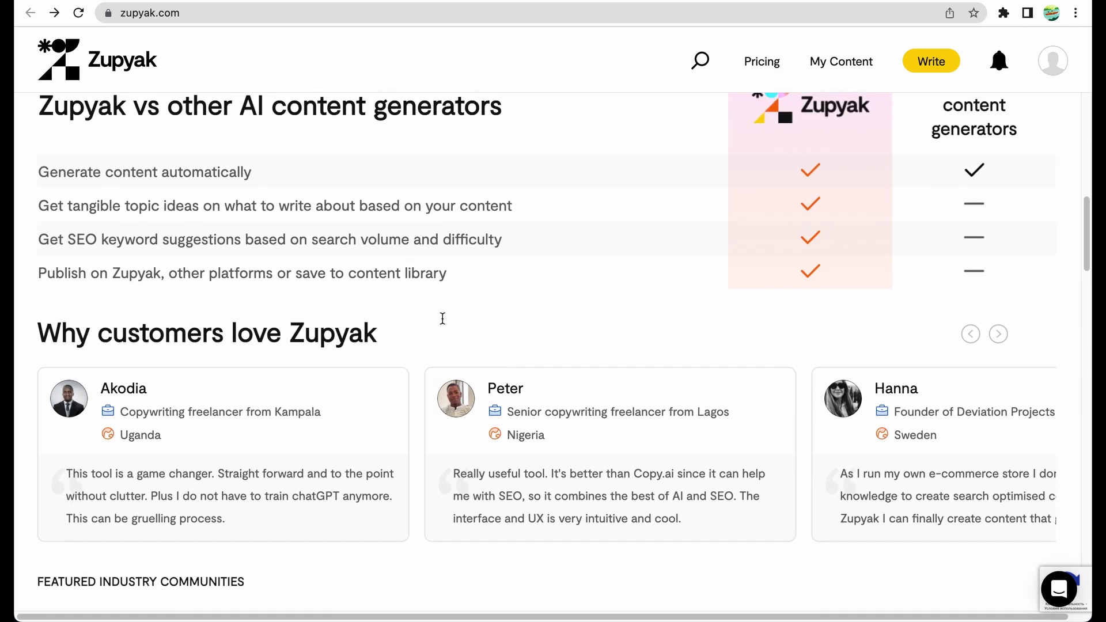
{"action": "scroll", "coordinate": [919, 408], "scroll_direction": "right", "scroll_amount": 4}
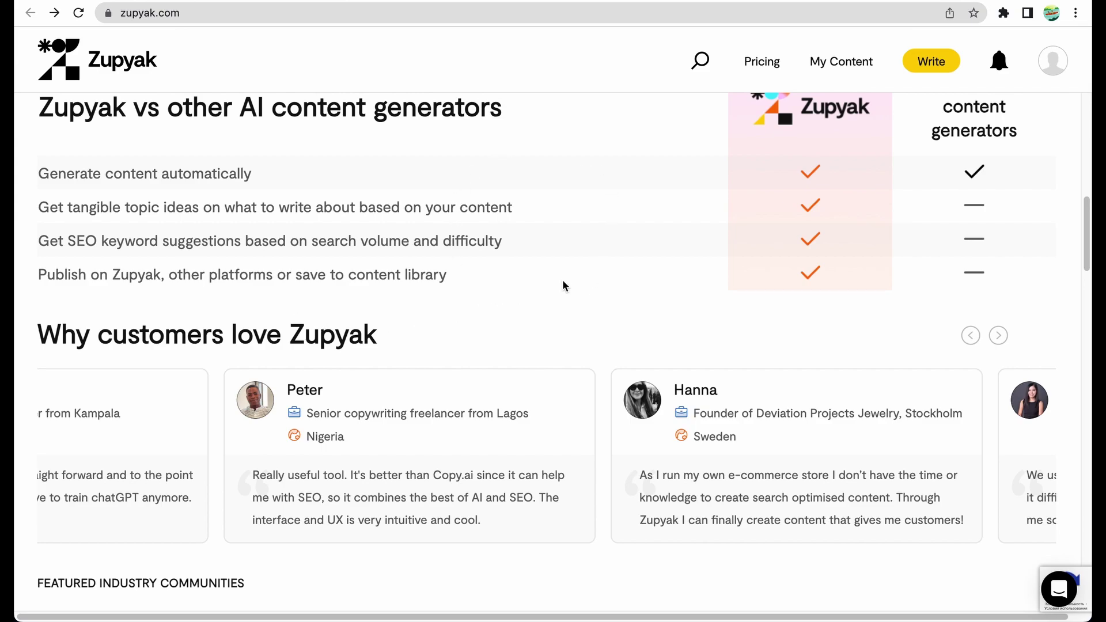
{"action": "scroll", "coordinate": [387, 457], "scroll_direction": "down", "scroll_amount": 2}
{"action": "scroll", "coordinate": [387, 458], "scroll_direction": "left", "scroll_amount": 3}
{"action": "scroll", "coordinate": [387, 457], "scroll_direction": "up", "scroll_amount": 2}
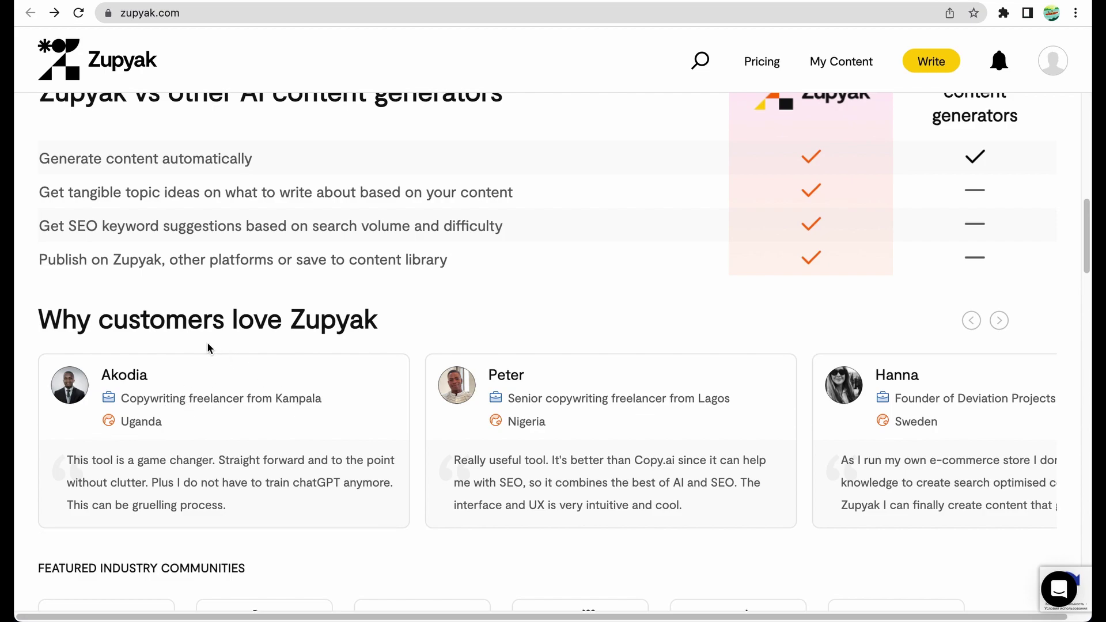
{"action": "left_click", "coordinate": [149, 383]}
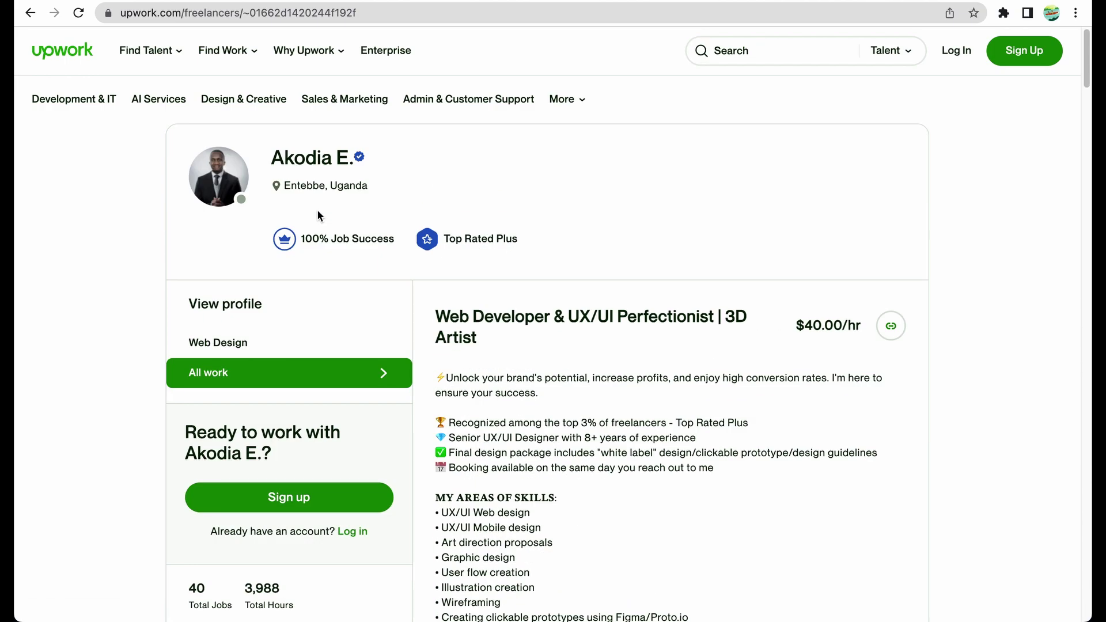
{"action": "left_click", "coordinate": [30, 12]}
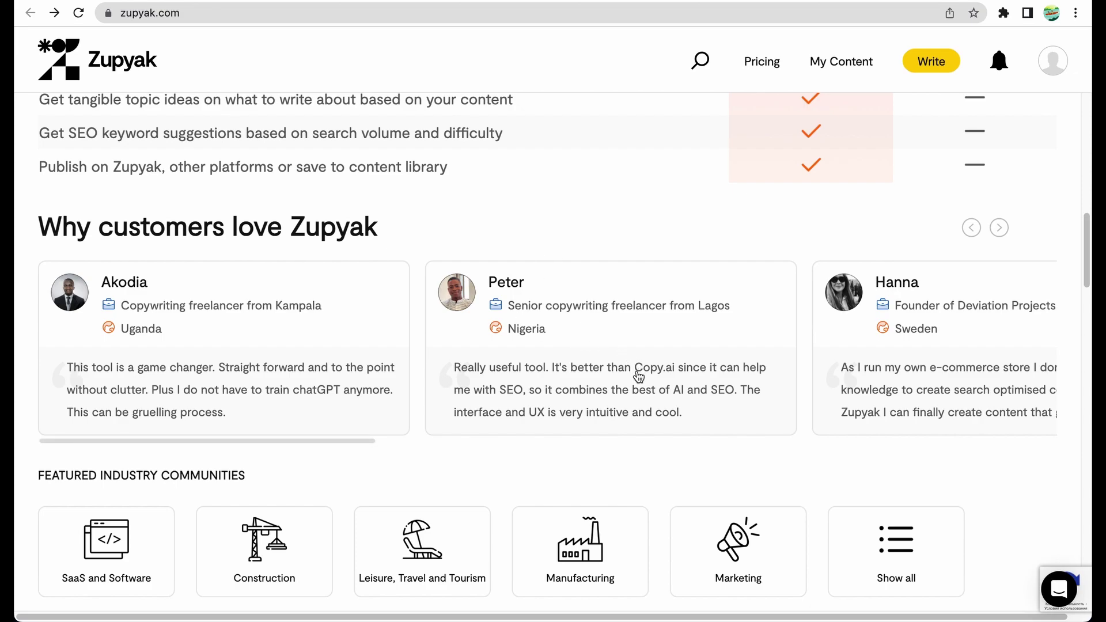
{"action": "left_click", "coordinate": [658, 373]}
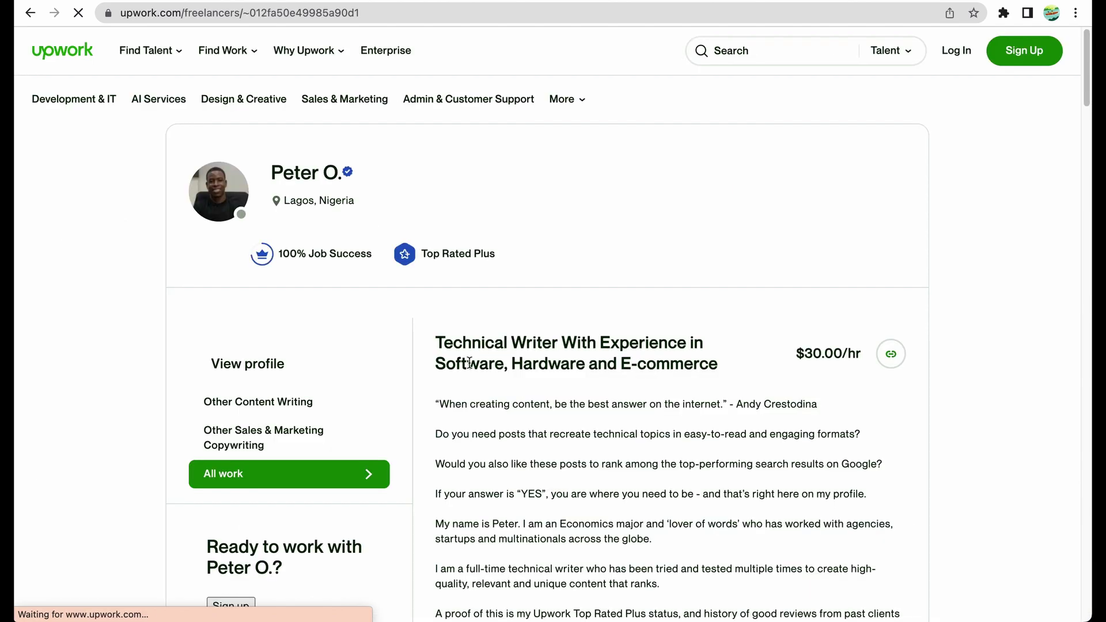
{"action": "scroll", "coordinate": [468, 362], "scroll_direction": "down", "scroll_amount": 5}
{"action": "scroll", "coordinate": [468, 362], "scroll_direction": "down", "scroll_amount": 4}
{"action": "scroll", "coordinate": [469, 362], "scroll_direction": "up", "scroll_amount": 10}
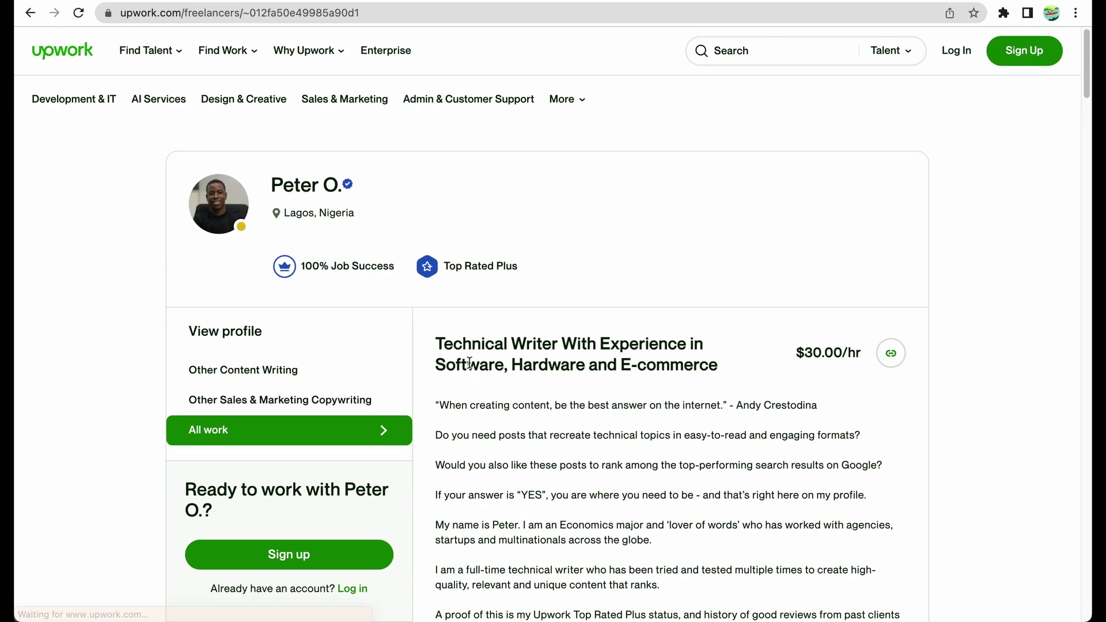
{"action": "key", "text": "super+bracketleft"}
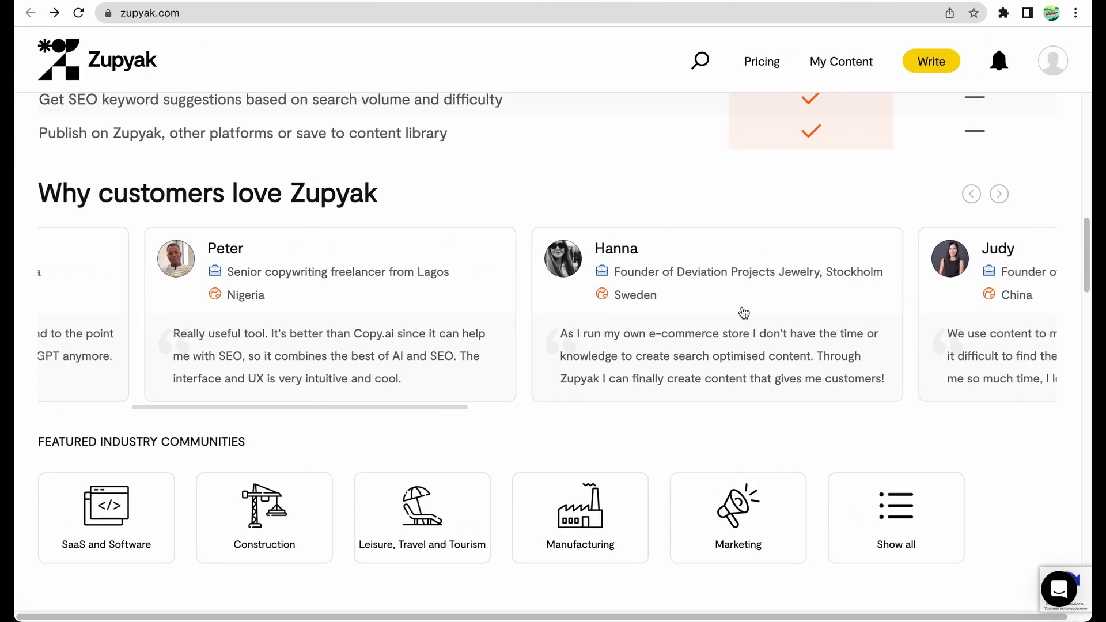
{"action": "left_click", "coordinate": [721, 321]}
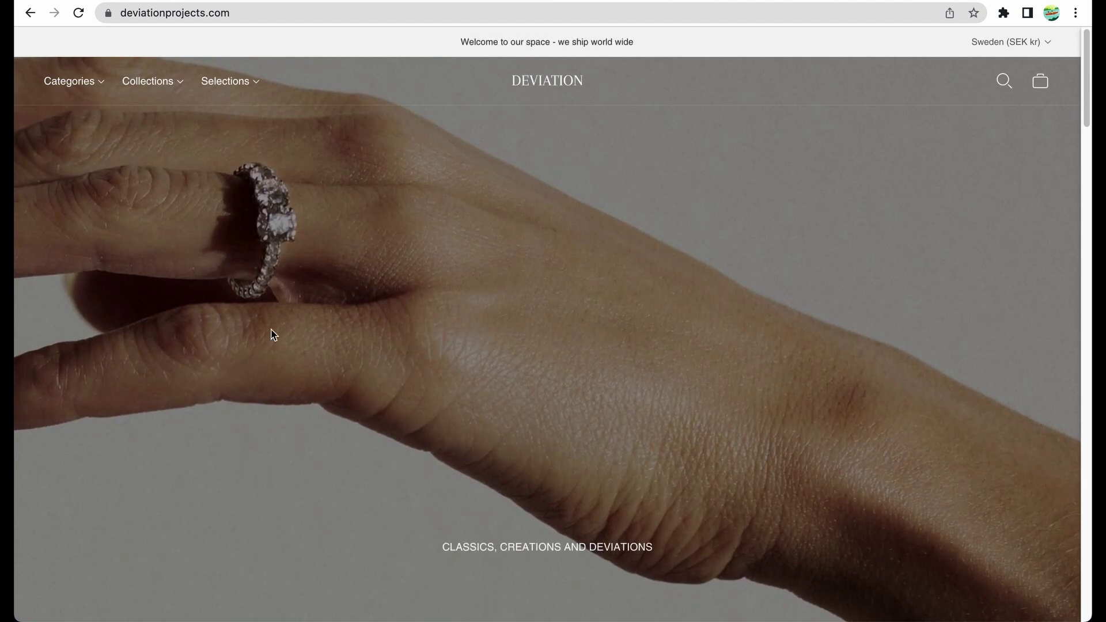
Scroll up and down the Zupyak homepage around the testimonials section.
{"action": "scroll", "coordinate": [272, 333], "scroll_direction": "down", "scroll_amount": 4}
{"action": "scroll", "coordinate": [272, 333], "scroll_direction": "up", "scroll_amount": 4}
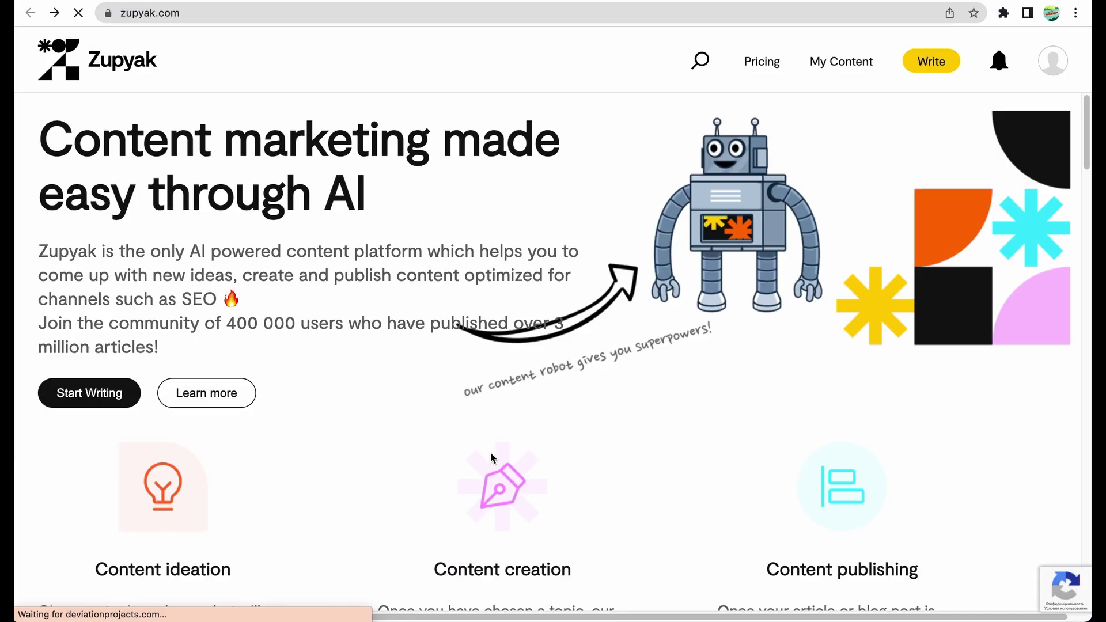
{"action": "scroll", "coordinate": [491, 454], "scroll_direction": "down", "scroll_amount": 13}
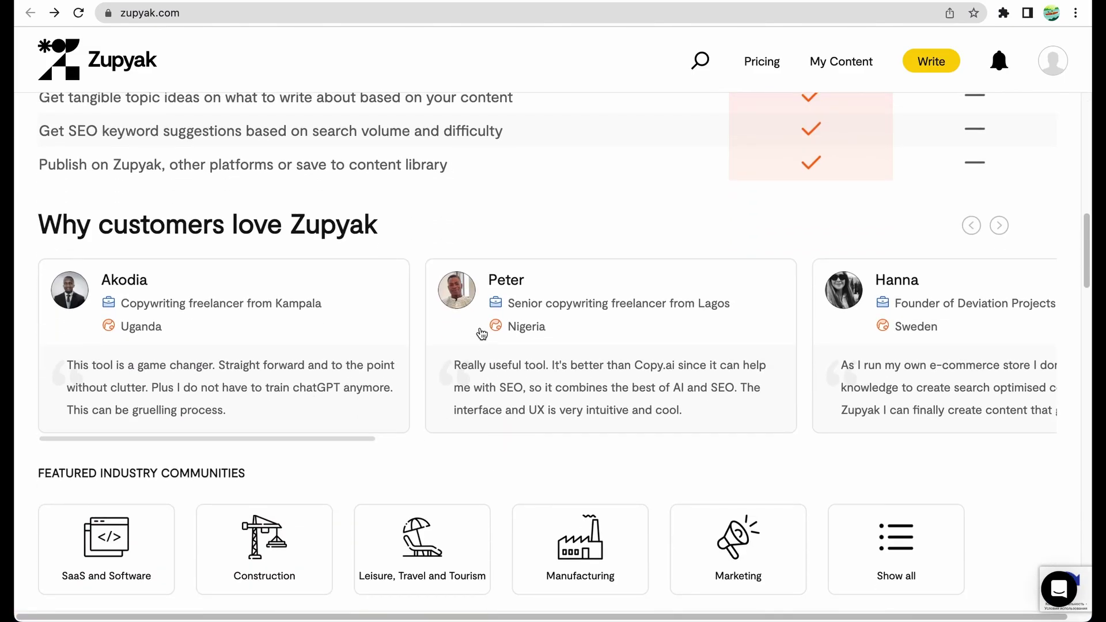
{"action": "scroll", "coordinate": [481, 334], "scroll_direction": "right", "scroll_amount": 5}
{"action": "scroll", "coordinate": [481, 333], "scroll_direction": "up", "scroll_amount": 15}
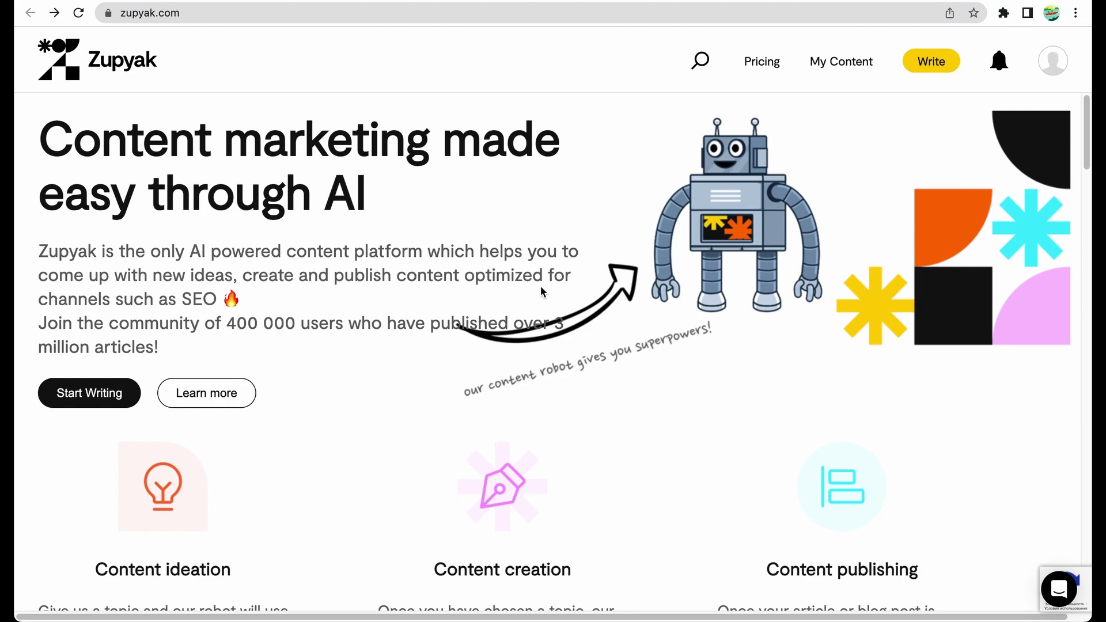
{"action": "scroll", "coordinate": [540, 285], "scroll_direction": "down", "scroll_amount": 5}
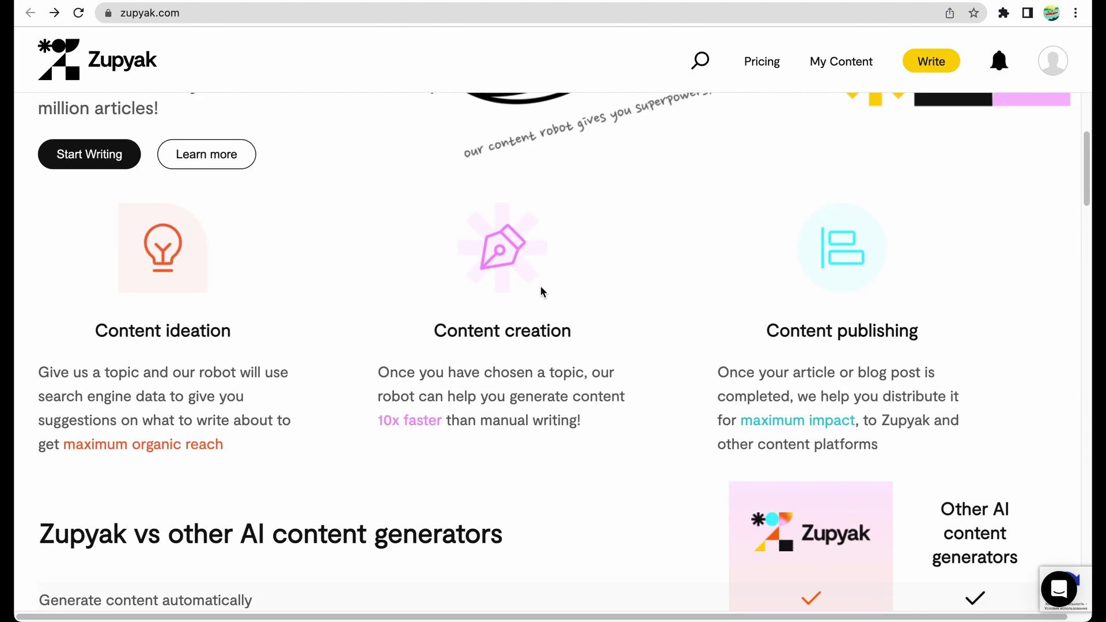
{"action": "scroll", "coordinate": [540, 286], "scroll_direction": "down", "scroll_amount": 15}
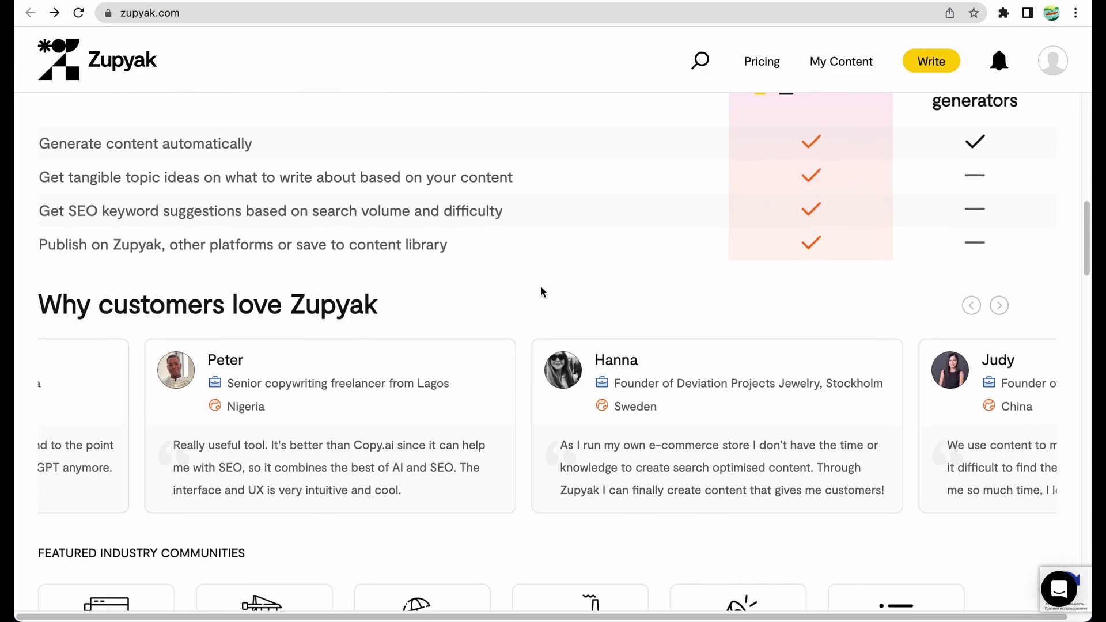
{"action": "scroll", "coordinate": [540, 291], "scroll_direction": "down", "scroll_amount": 2}
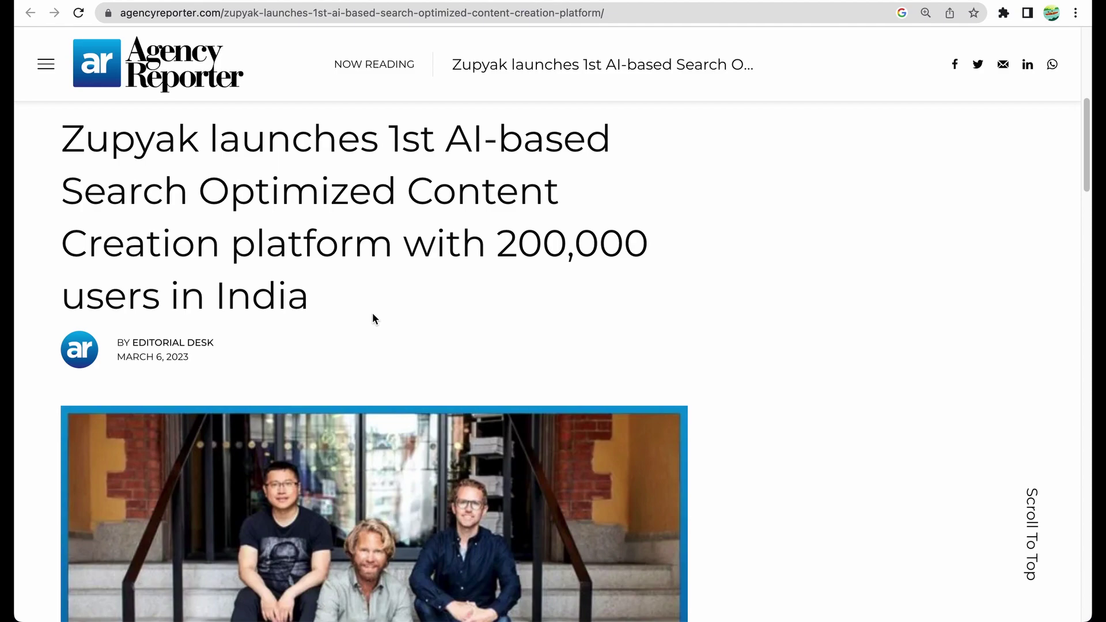
Scroll through the Agency Reporter launch article, highlighting the sentence about broad published content.
{"action": "scroll", "coordinate": [372, 315], "scroll_direction": "down", "scroll_amount": 5}
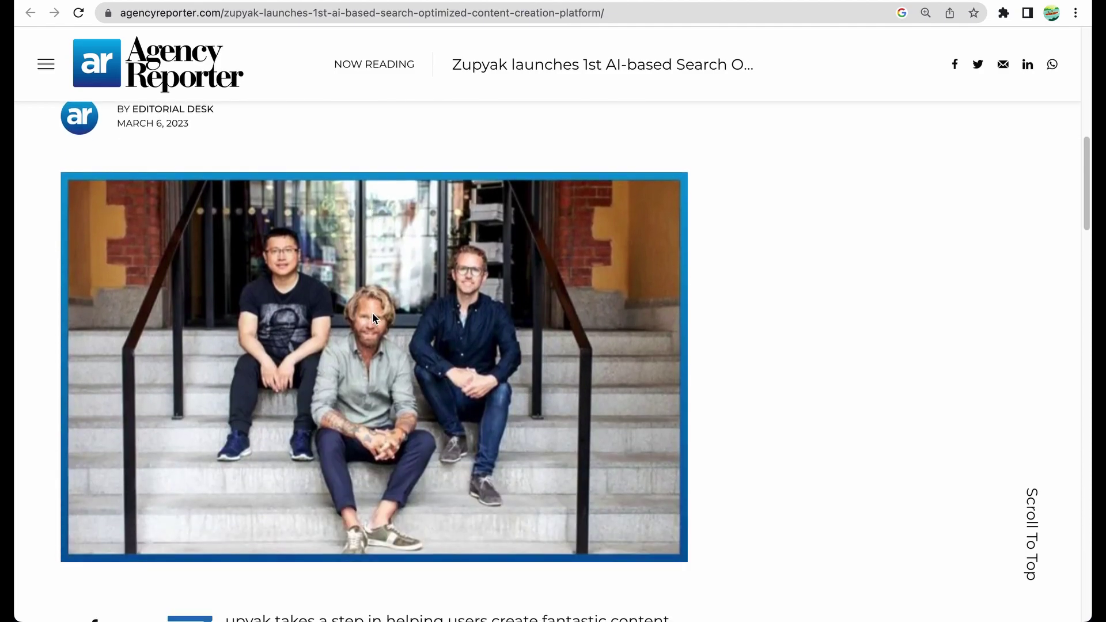
{"action": "scroll", "coordinate": [372, 312], "scroll_direction": "down", "scroll_amount": 15}
{"action": "left_click_drag", "start_coordinate": [279, 464], "coordinate": [168, 396]}
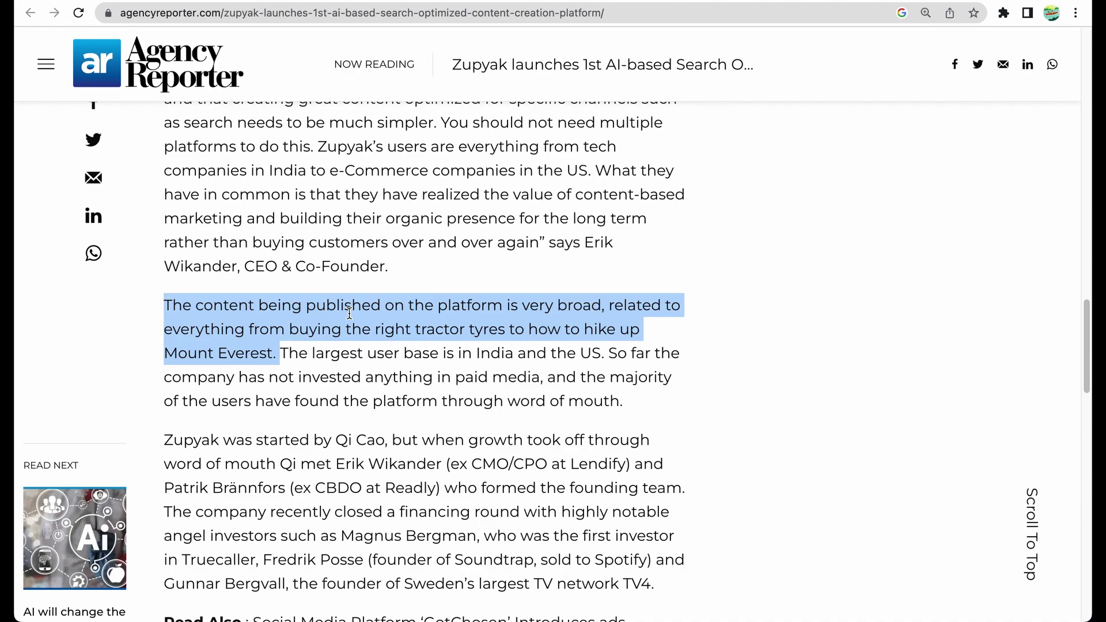
{"action": "scroll", "coordinate": [349, 314], "scroll_direction": "up", "scroll_amount": 3}
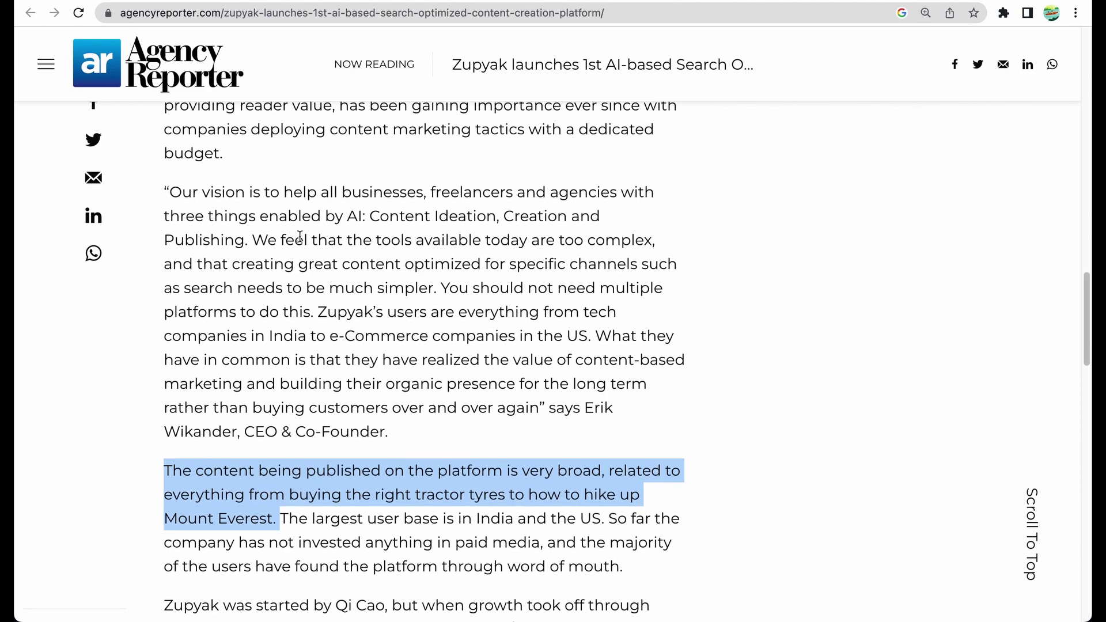
{"action": "scroll", "coordinate": [300, 242], "scroll_direction": "up", "scroll_amount": 1}
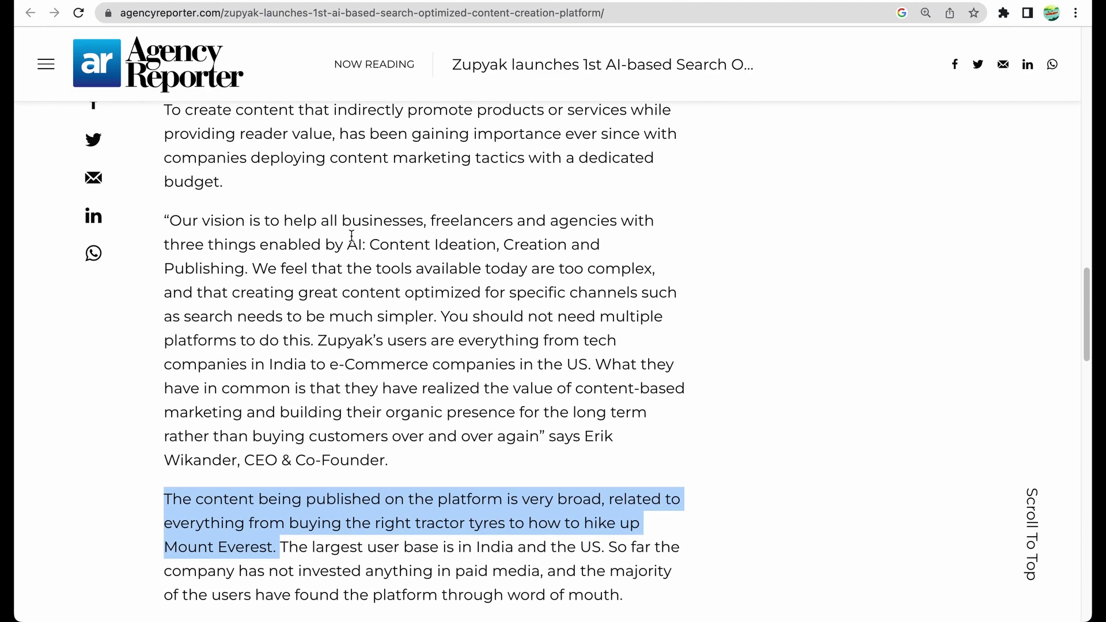
{"action": "left_click_drag", "start_coordinate": [252, 239], "coordinate": [436, 288]}
{"action": "scroll", "coordinate": [436, 288], "scroll_direction": "down", "scroll_amount": 1}
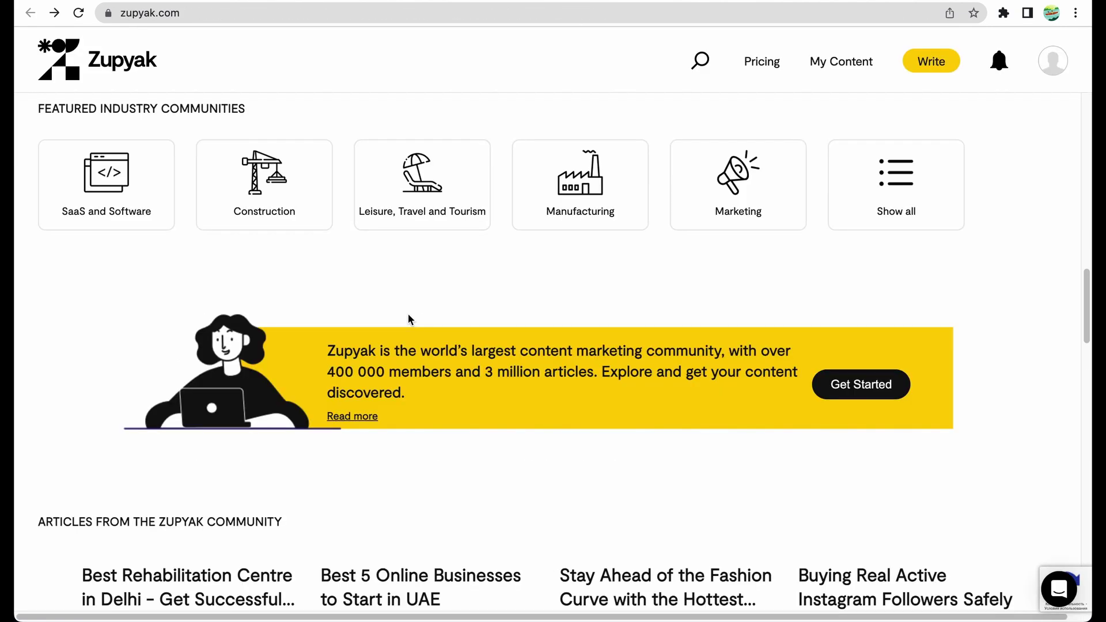
{"action": "scroll", "coordinate": [408, 319], "scroll_direction": "down", "scroll_amount": 4}
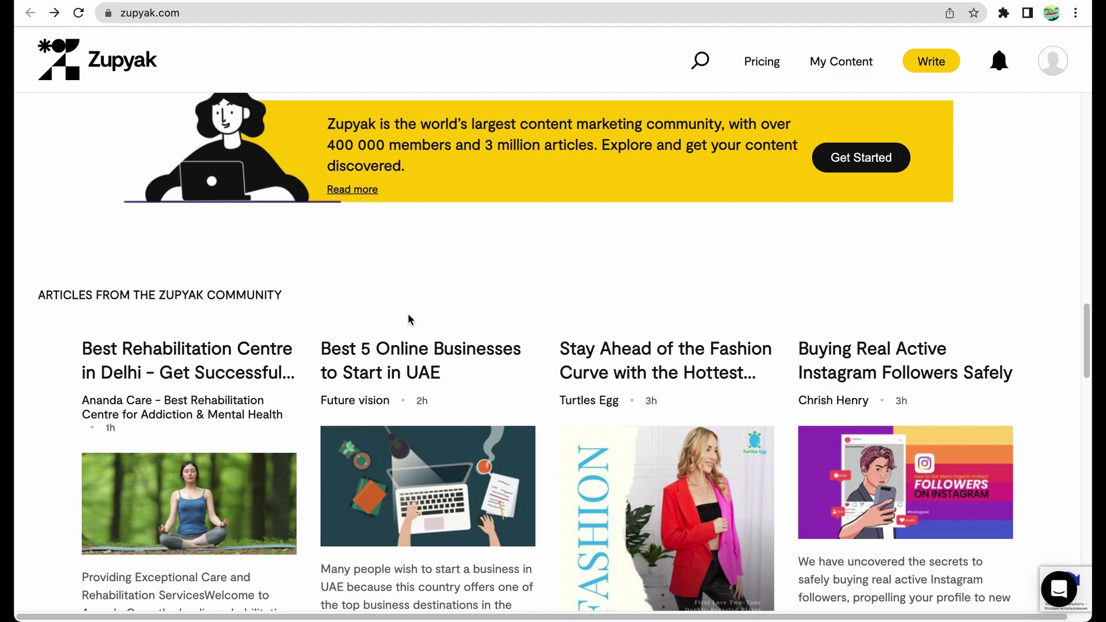
Open 'Best 5 Online Businesses to Start in UAE' and select the e-commerce licence link text.
{"action": "left_click", "coordinate": [385, 353]}
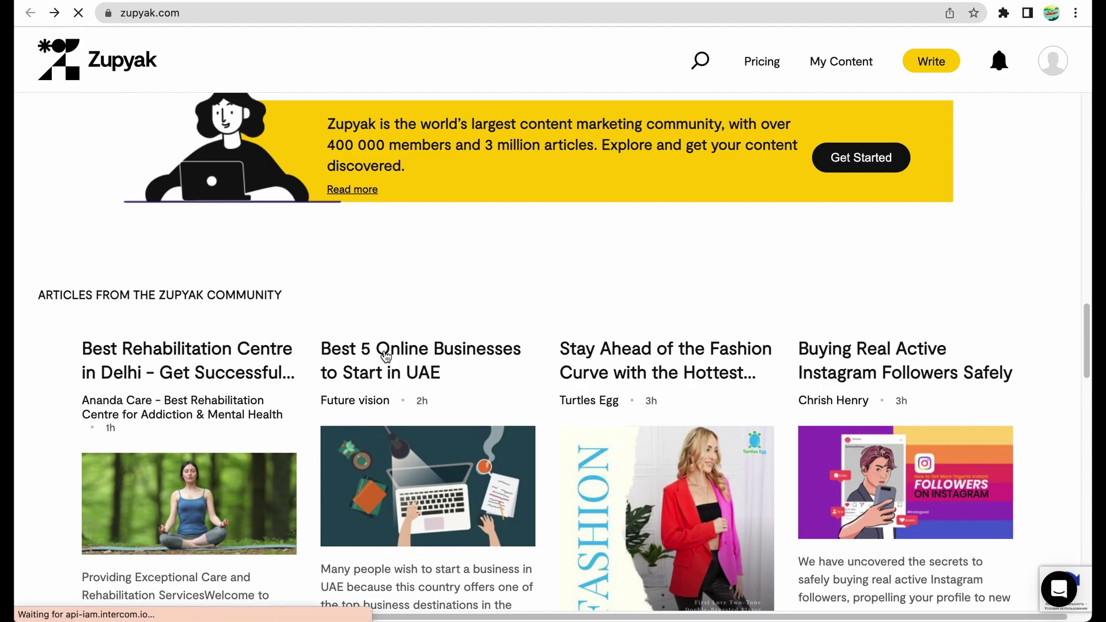
{"action": "scroll", "coordinate": [384, 350], "scroll_direction": "down", "scroll_amount": 6}
{"action": "scroll", "coordinate": [385, 351], "scroll_direction": "up", "scroll_amount": 1}
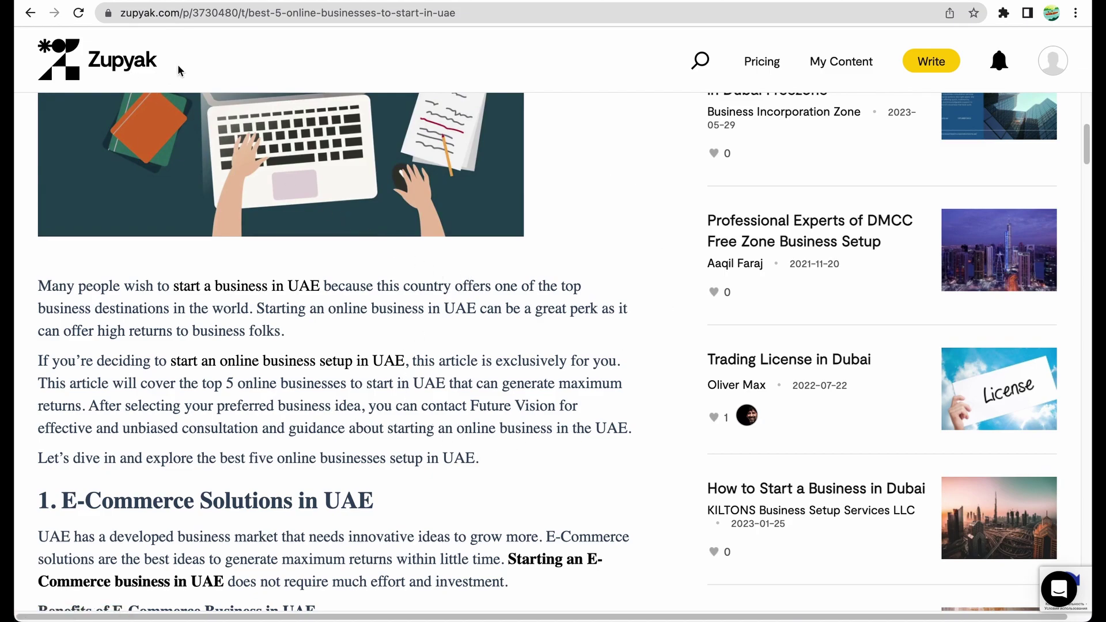
{"action": "scroll", "coordinate": [259, 424], "scroll_direction": "down", "scroll_amount": 3}
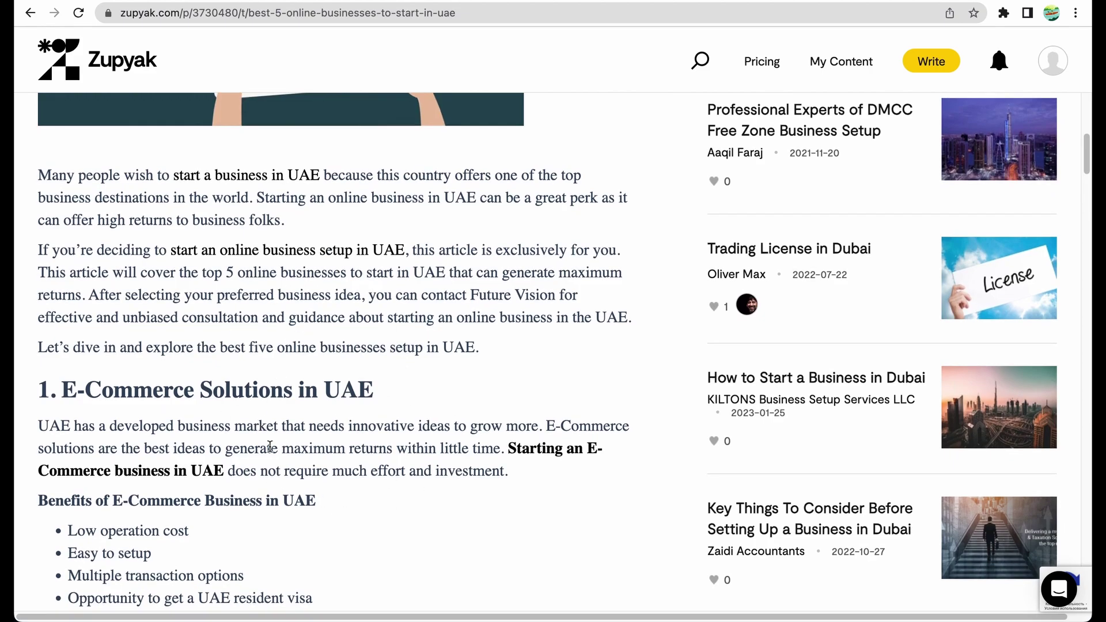
{"action": "scroll", "coordinate": [270, 447], "scroll_direction": "down", "scroll_amount": 3}
{"action": "scroll", "coordinate": [271, 452], "scroll_direction": "down", "scroll_amount": 2}
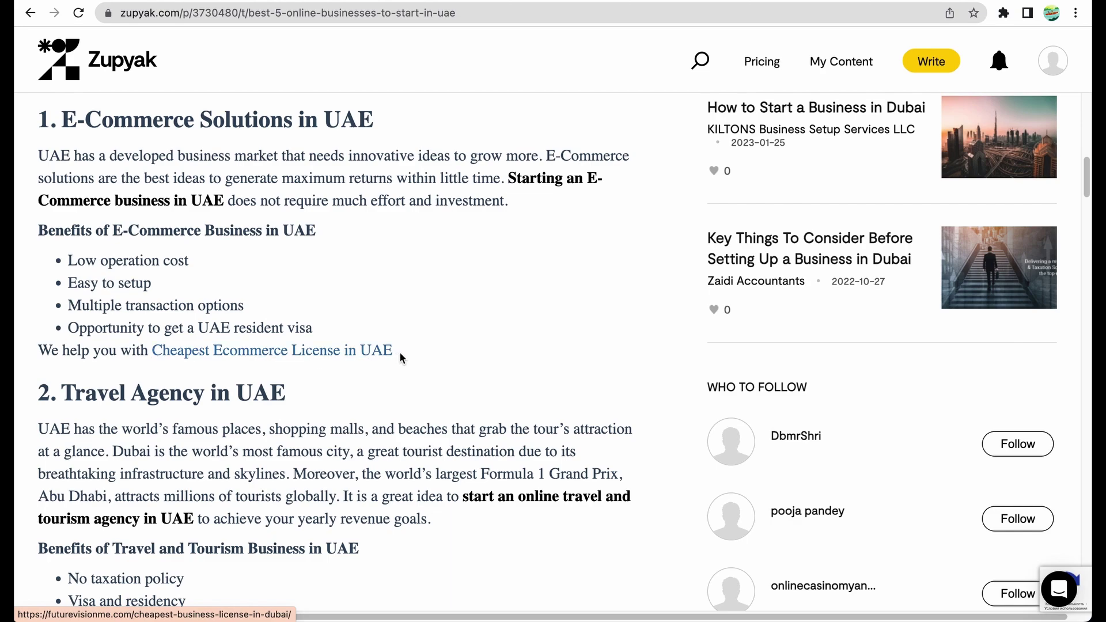
{"action": "mouse_move", "coordinate": [399, 351]}
{"action": "left_mouse_down"}
{"action": "mouse_move", "coordinate": [163, 343]}
{"action": "mouse_move", "coordinate": [398, 353]}
{"action": "left_mouse_up"}
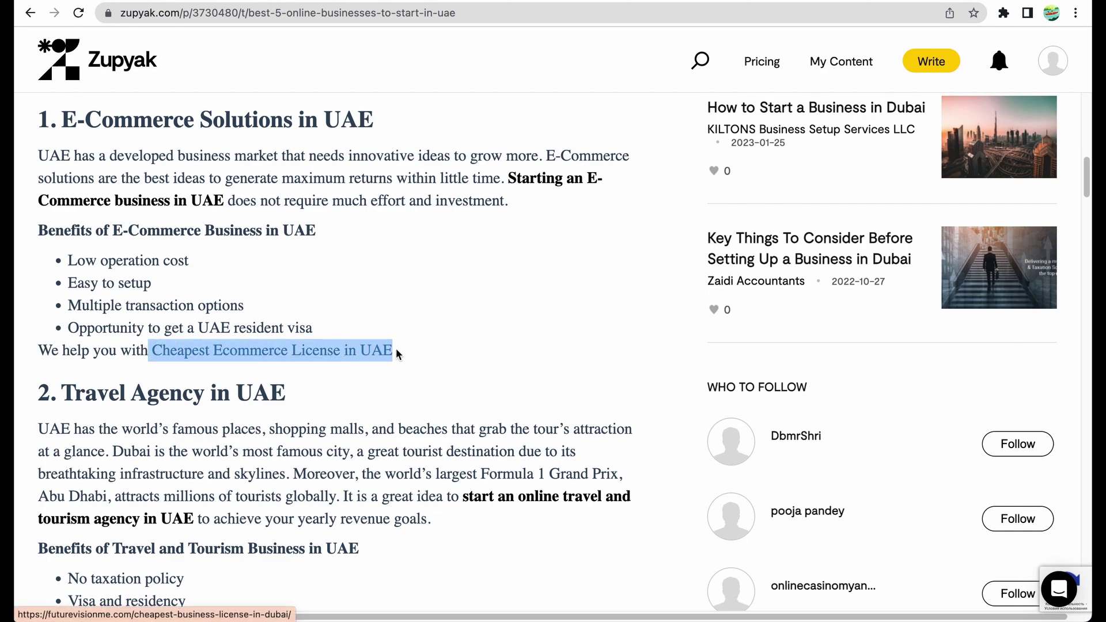
{"action": "left_click", "coordinate": [426, 354]}
Highlight and clear parts of the article's intro paragraphs.
{"action": "scroll", "coordinate": [329, 220], "scroll_direction": "up", "scroll_amount": 3}
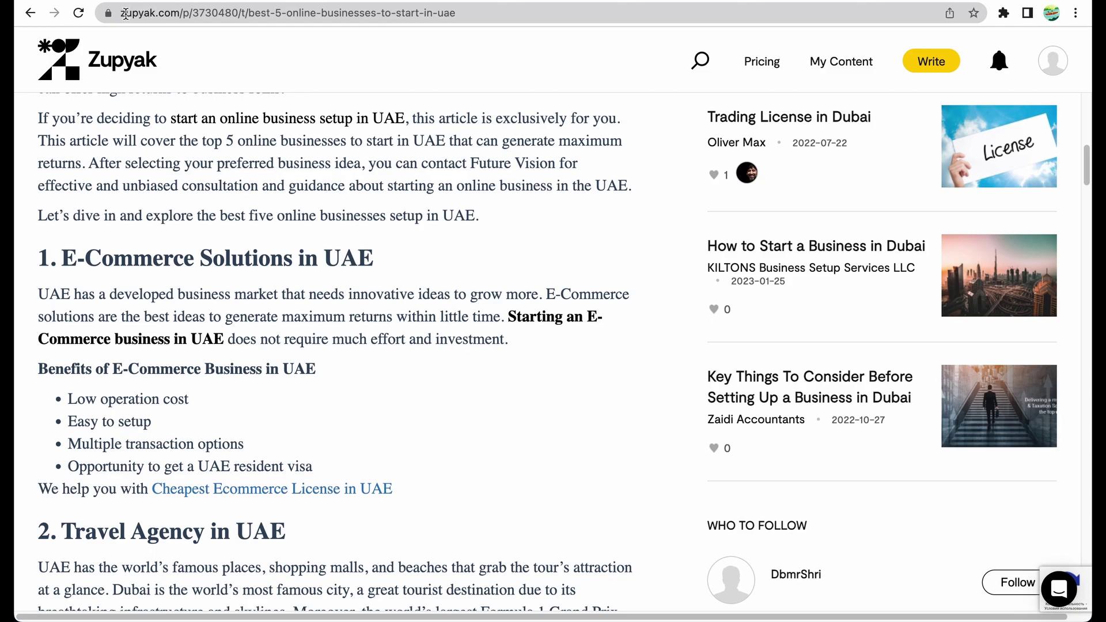
{"action": "scroll", "coordinate": [248, 335], "scroll_direction": "down", "scroll_amount": 12}
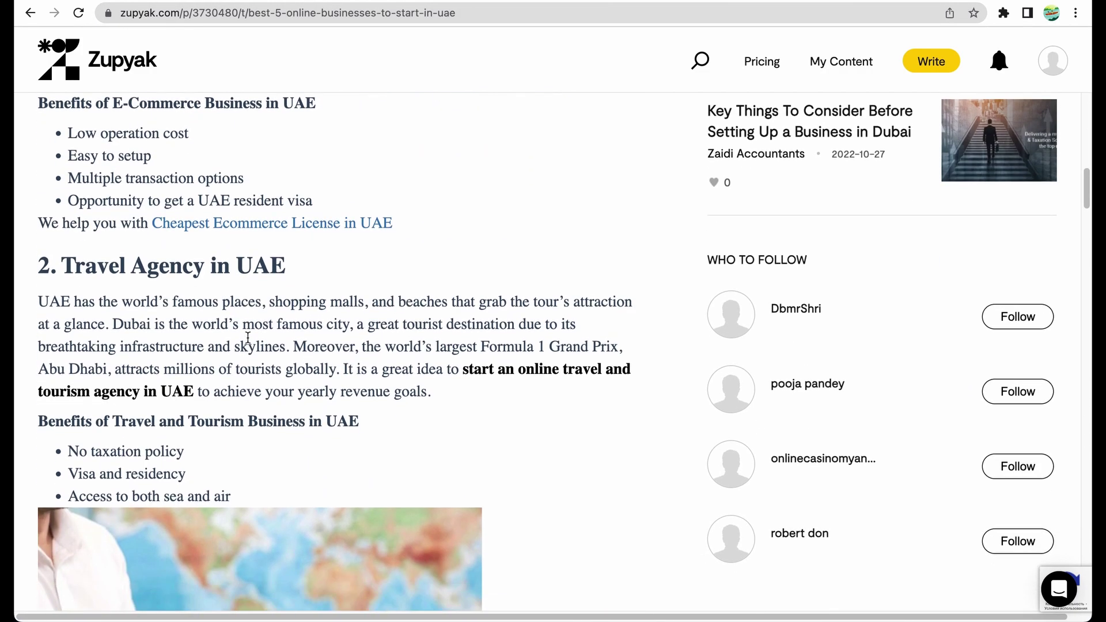
{"action": "scroll", "coordinate": [247, 336], "scroll_direction": "up", "scroll_amount": 15}
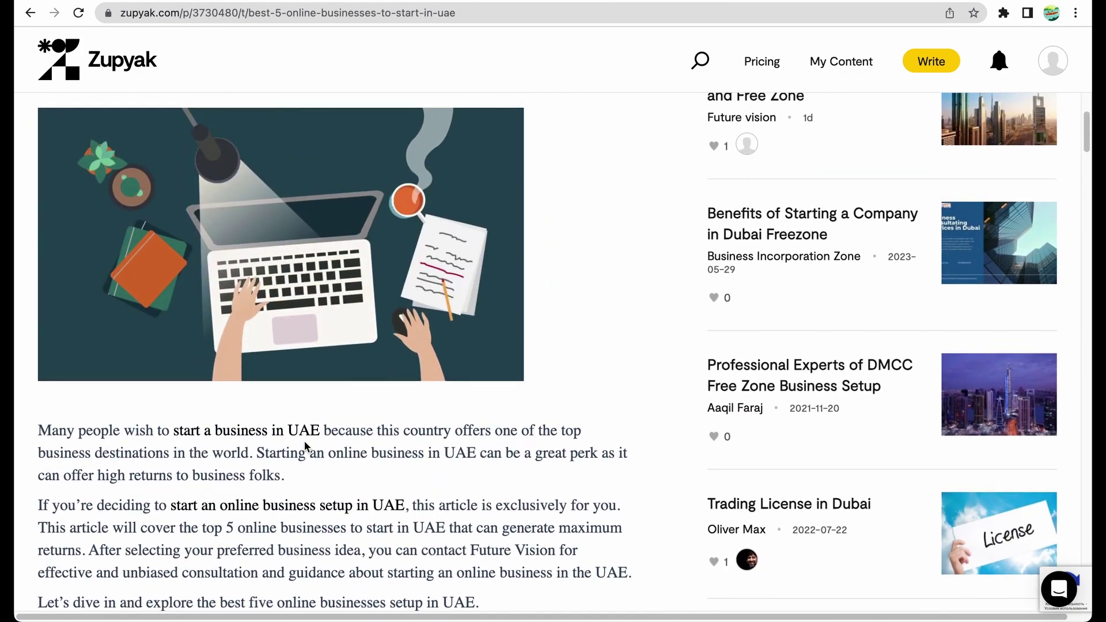
{"action": "scroll", "coordinate": [304, 440], "scroll_direction": "down", "scroll_amount": 5}
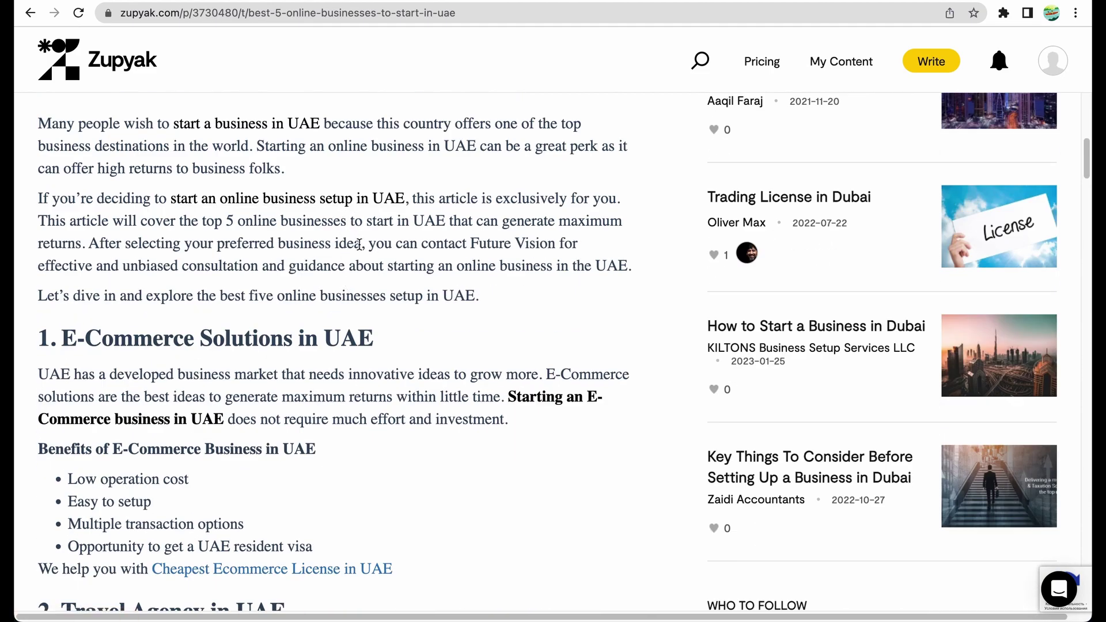
{"action": "left_click_drag", "start_coordinate": [353, 296], "coordinate": [327, 288]}
{"action": "left_click", "coordinate": [346, 144]}
{"action": "left_click", "coordinate": [333, 298]}
{"action": "left_click", "coordinate": [321, 140]}
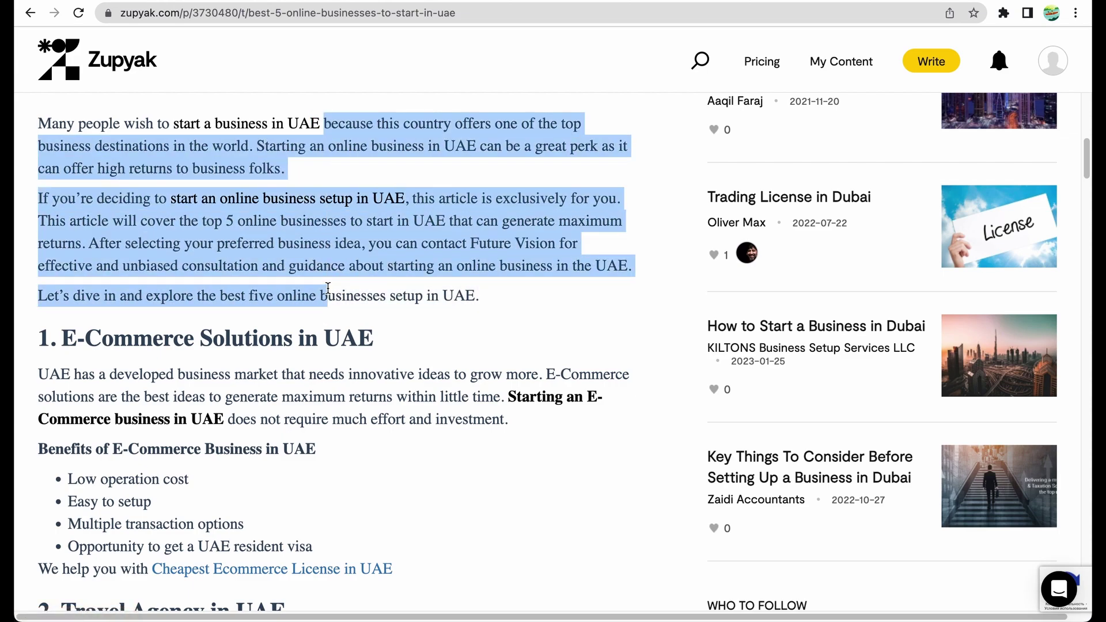
{"action": "left_click", "coordinate": [328, 295]}
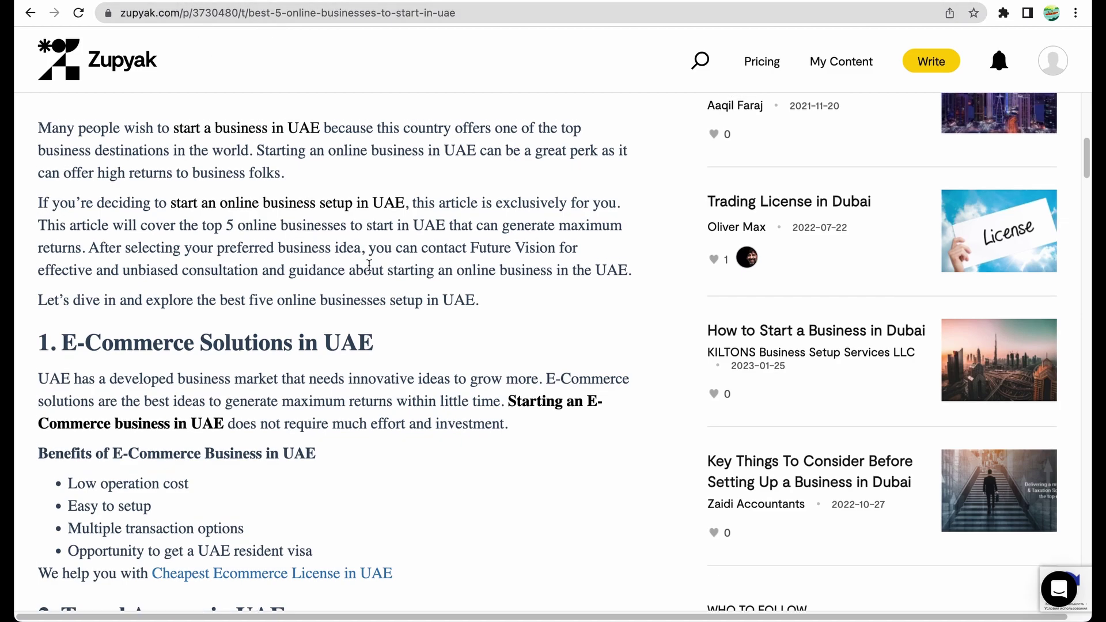
{"action": "scroll", "coordinate": [369, 266], "scroll_direction": "up", "scroll_amount": 15}
Return to the 'zupyak affiliate program' results and open Tips For A Better Affiliate Marketing Plan.
{"action": "key", "text": "alt+Left"}
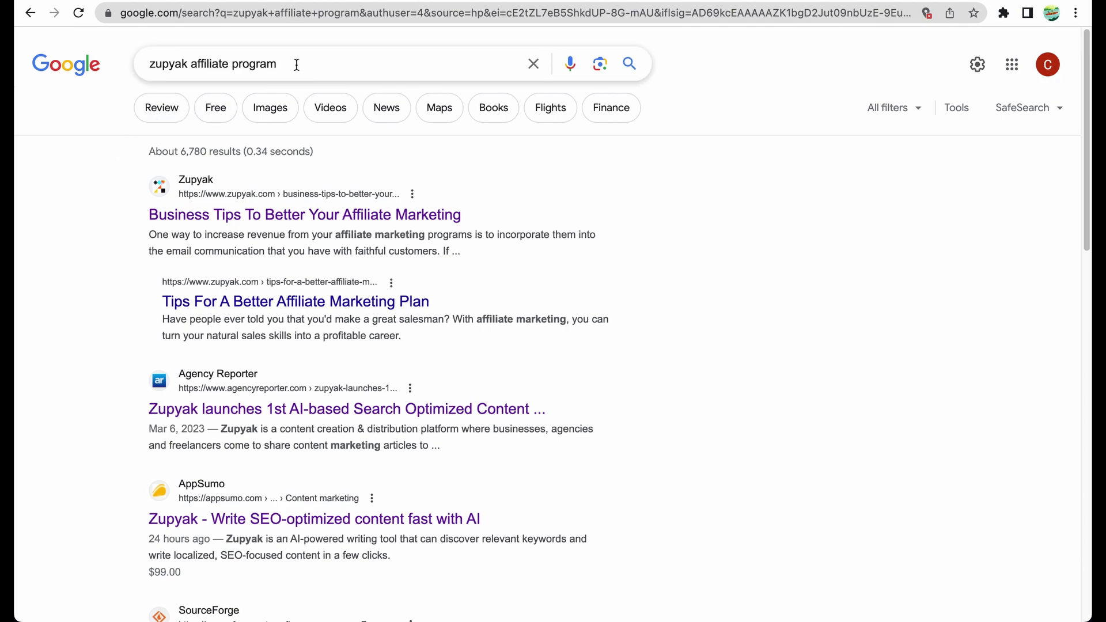
{"action": "double_click", "coordinate": [165, 64]}
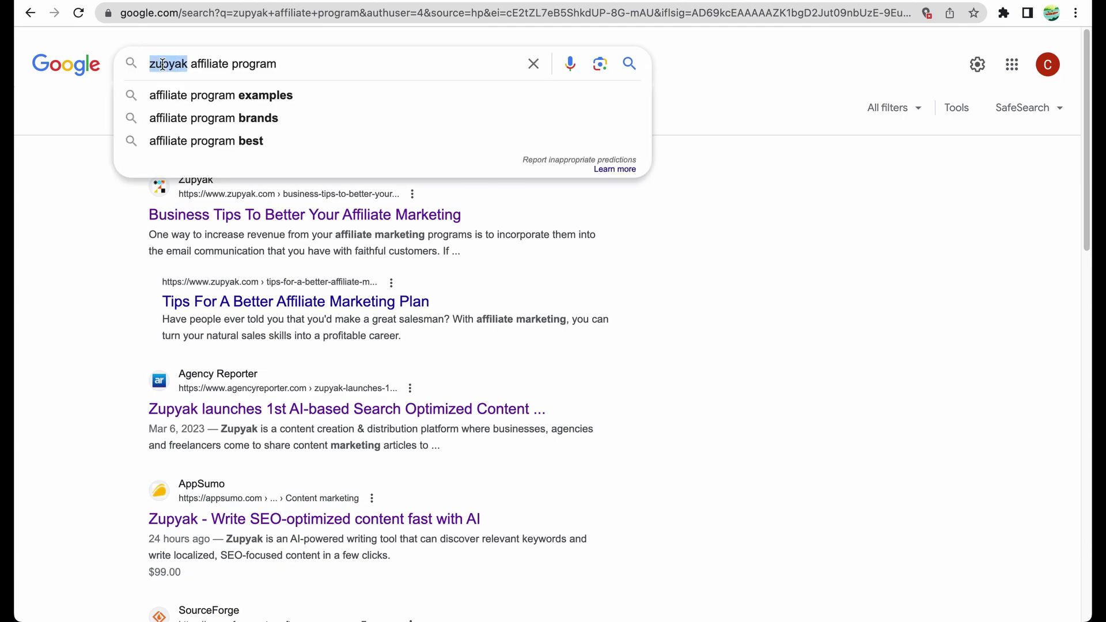
{"action": "left_click", "coordinate": [243, 64]}
{"action": "left_click", "coordinate": [44, 251]}
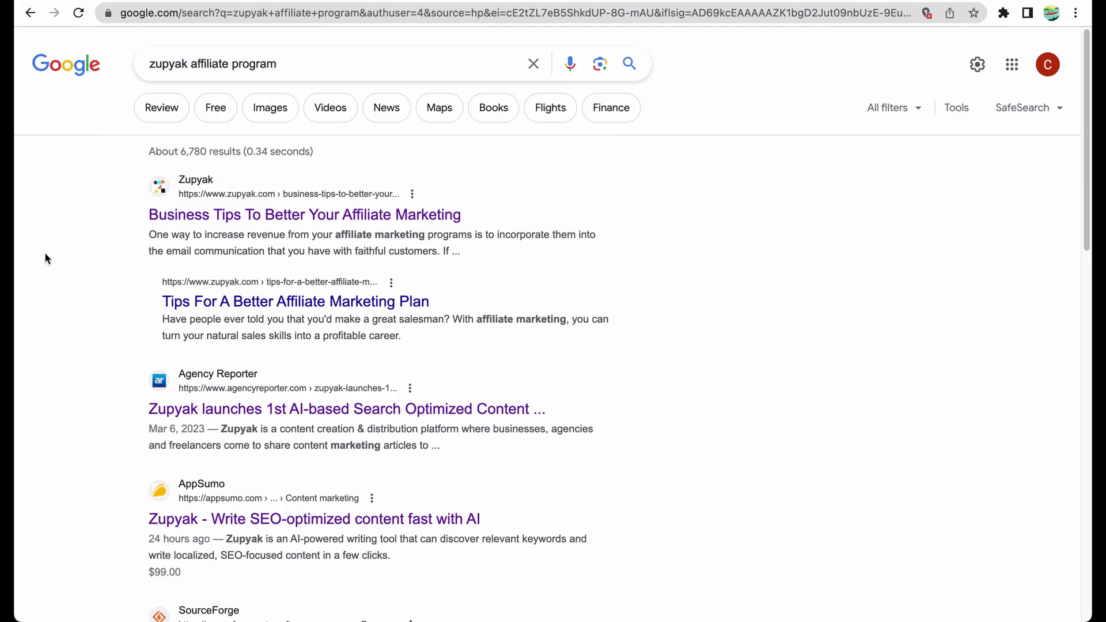
{"action": "left_click", "coordinate": [239, 301]}
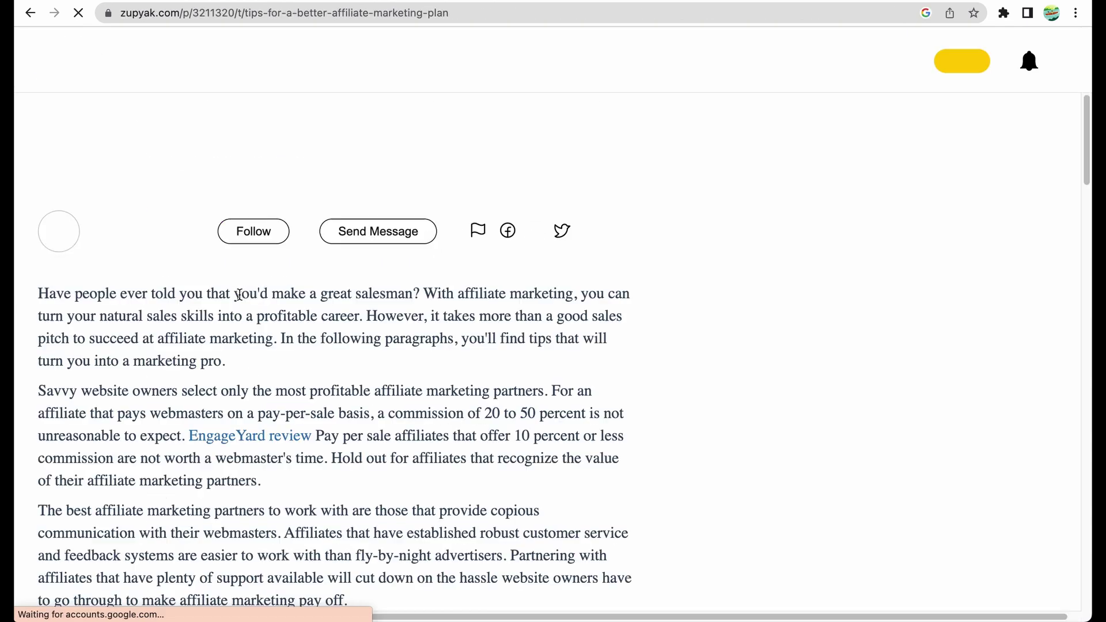
{"action": "scroll", "coordinate": [302, 351], "scroll_direction": "down", "scroll_amount": 5}
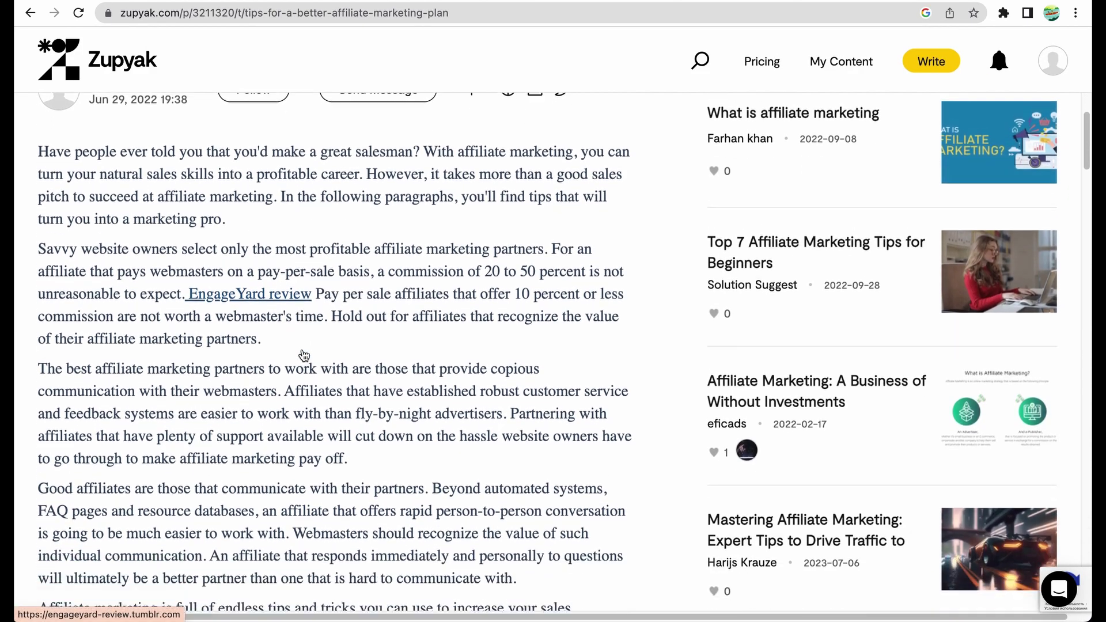
{"action": "scroll", "coordinate": [301, 354], "scroll_direction": "down", "scroll_amount": 9}
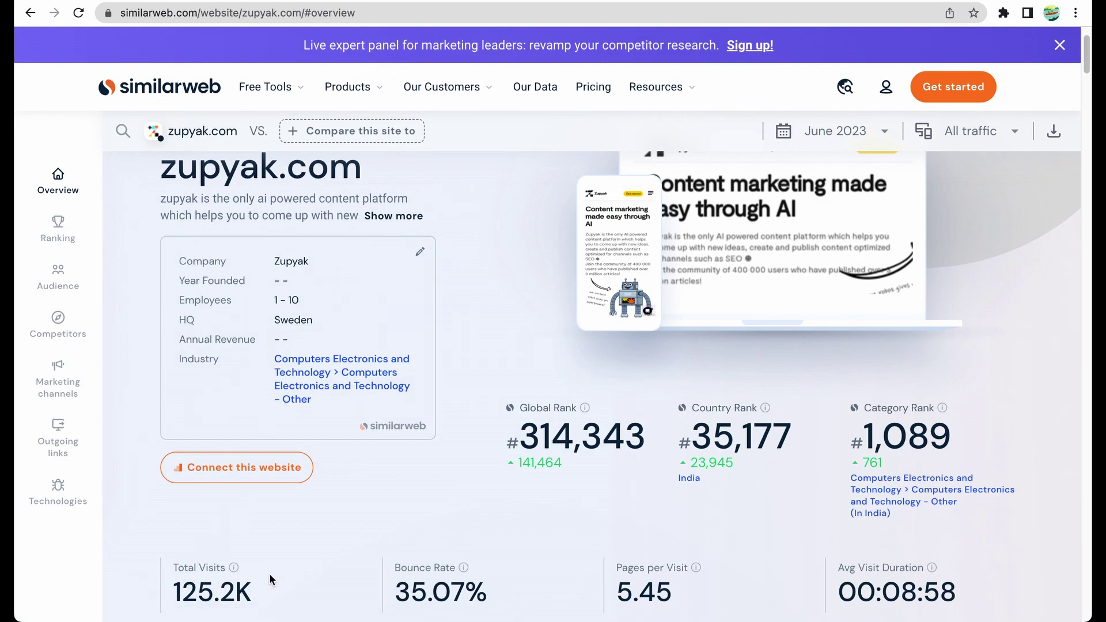
Scroll zupyak.com's Similarweb overview (Global Rank #314,343, 125.2K visits, 35.07% bounce rate).
{"action": "scroll", "coordinate": [269, 581], "scroll_direction": "down", "scroll_amount": 1}
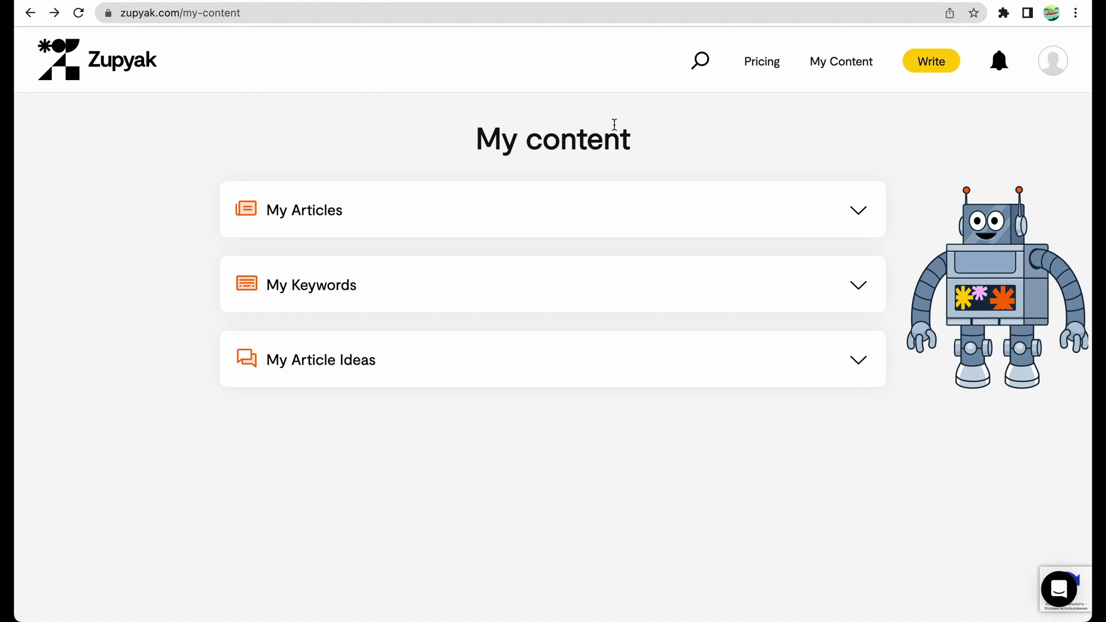
Expand and collapse My Articles, My Keywords and My Article Ideas, then select the 'how to make money with digital art' keyword.
{"action": "left_click", "coordinate": [528, 208]}
{"action": "left_click", "coordinate": [528, 208]}
{"action": "left_click", "coordinate": [525, 208]}
{"action": "left_click", "coordinate": [516, 208]}
{"action": "left_click", "coordinate": [464, 298]}
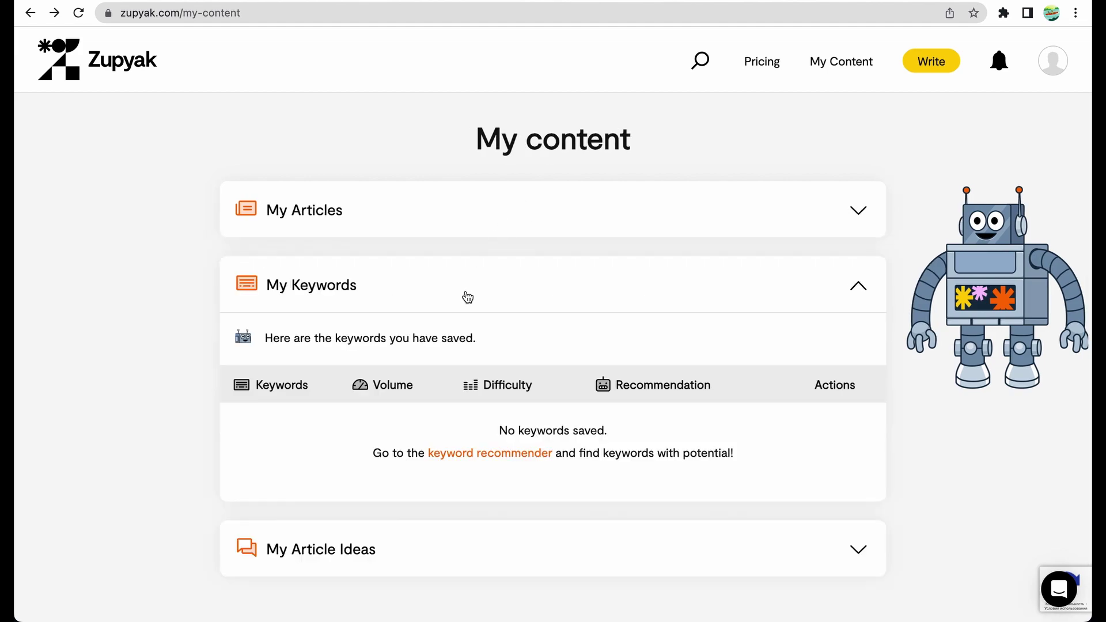
{"action": "left_click", "coordinate": [471, 296]}
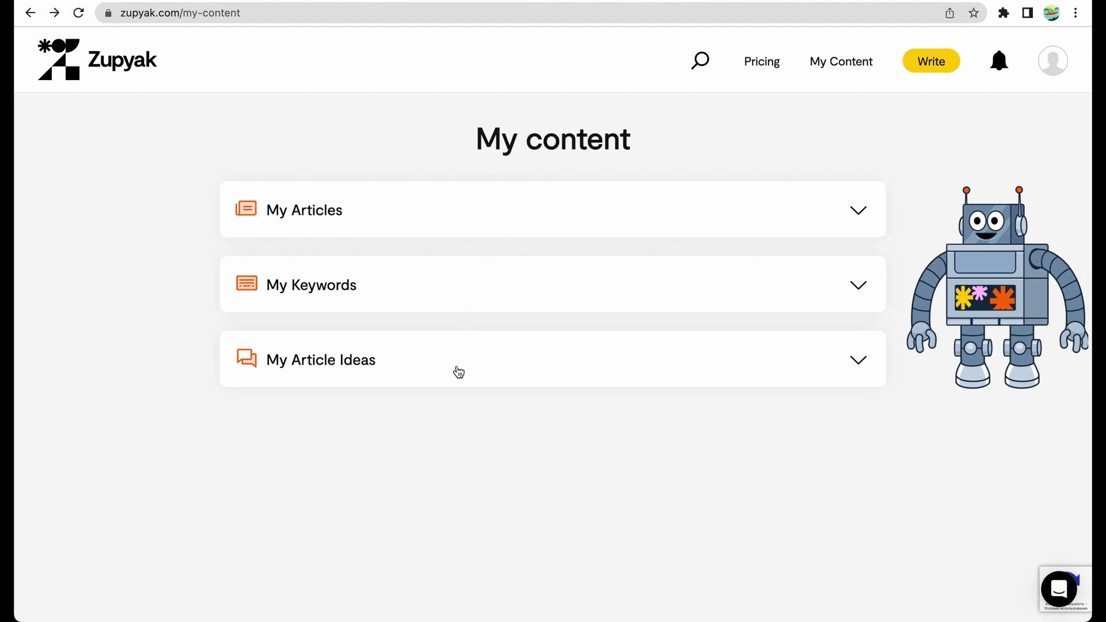
{"action": "left_click", "coordinate": [456, 370]}
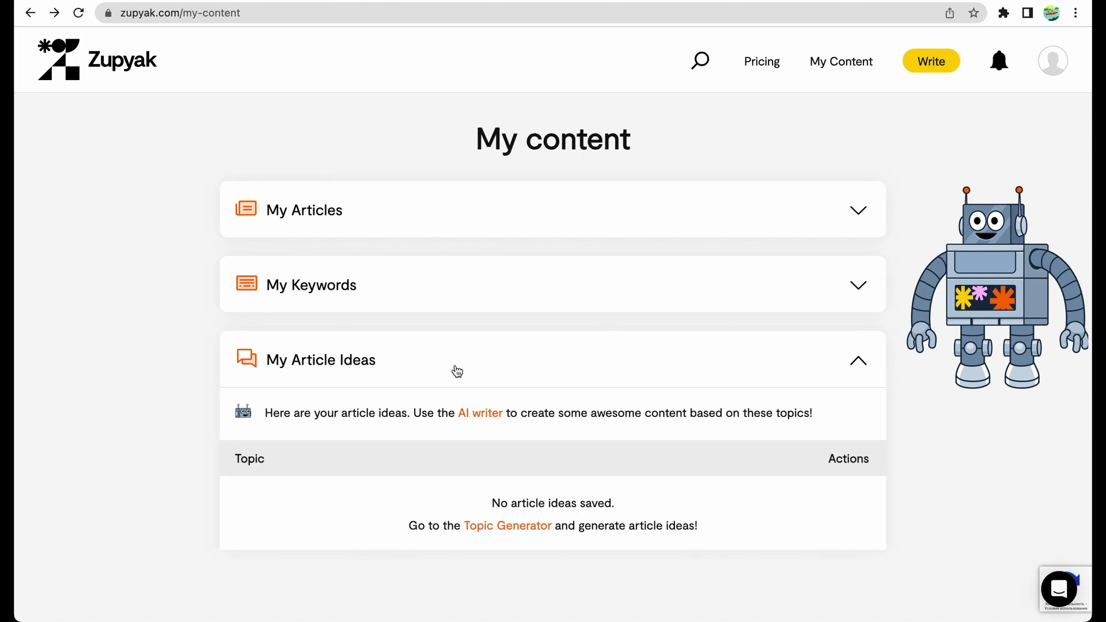
{"action": "left_click", "coordinate": [457, 370]}
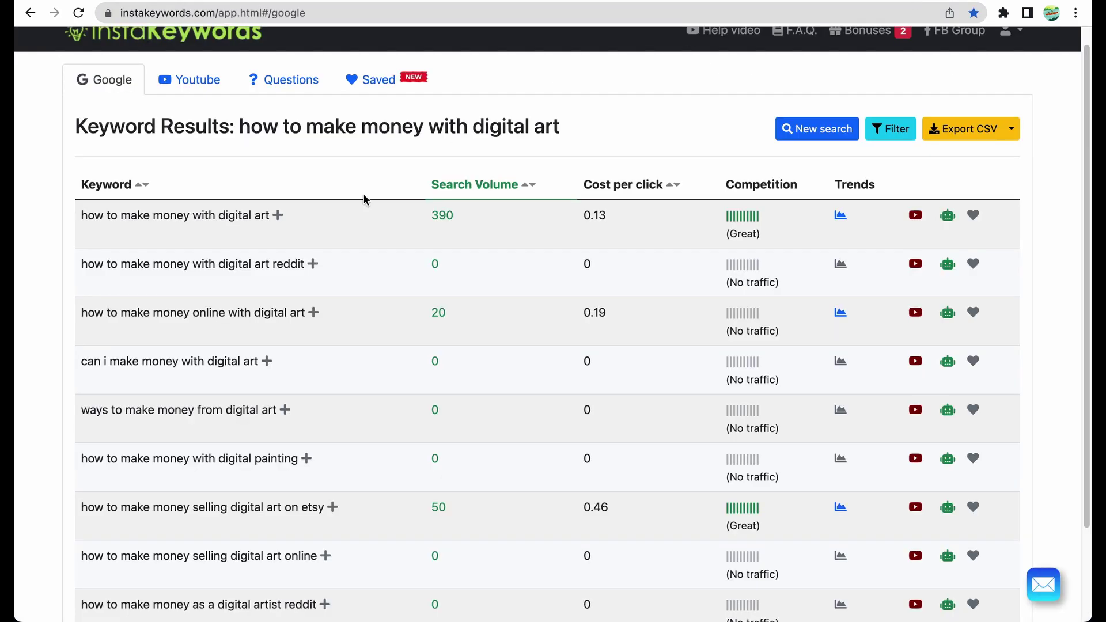
{"action": "scroll", "coordinate": [365, 198], "scroll_direction": "up", "scroll_amount": 1}
{"action": "triple_click", "coordinate": [168, 236]}
{"action": "key", "text": "ctrl+c"}
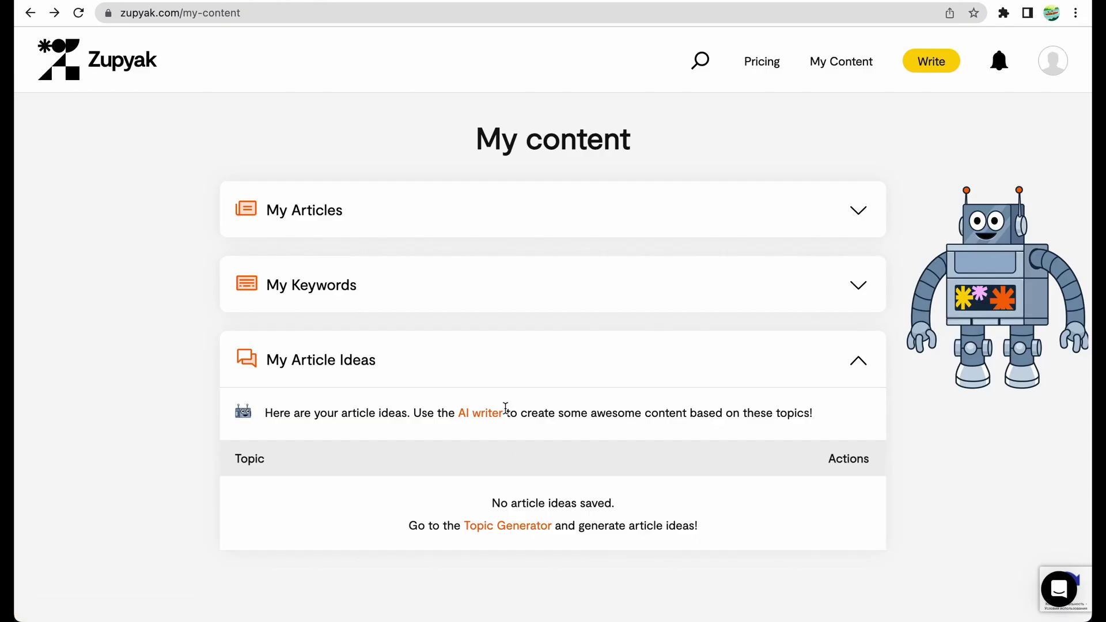
Open the Topic Generator and set the content type to Blog post.
{"action": "left_click", "coordinate": [500, 524]}
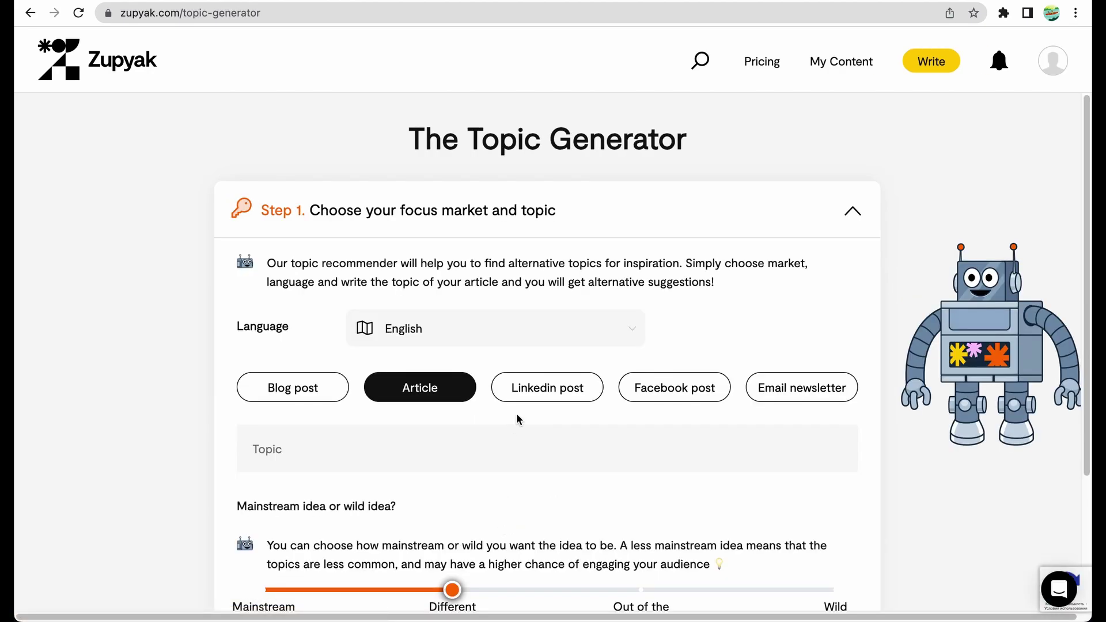
{"action": "scroll", "coordinate": [516, 413], "scroll_direction": "down", "scroll_amount": 2}
{"action": "left_click", "coordinate": [311, 286]}
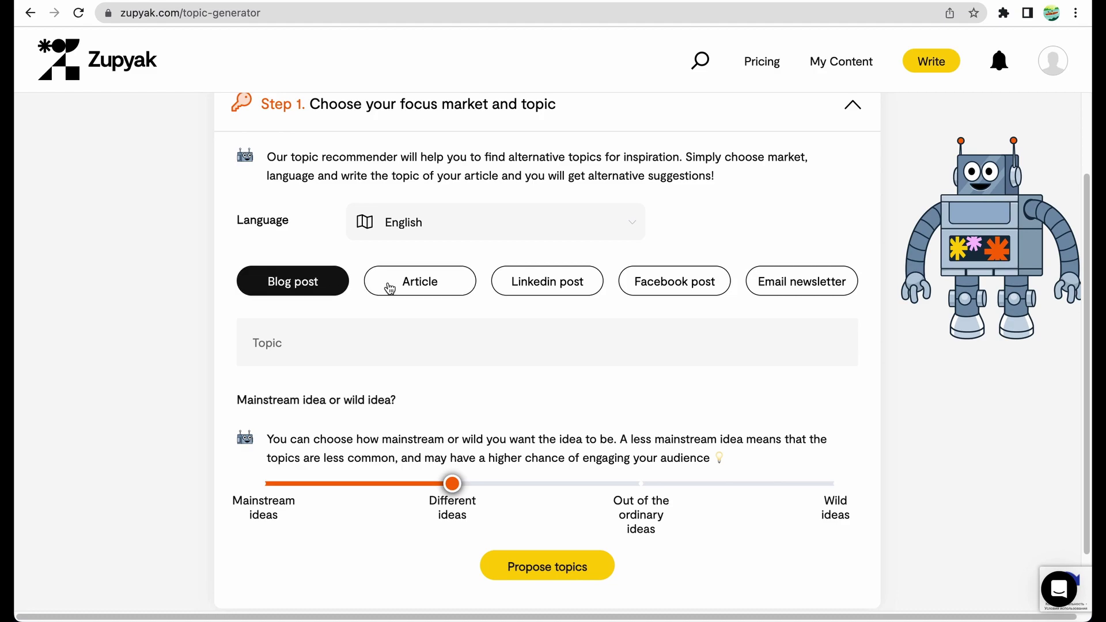
{"action": "left_click", "coordinate": [386, 285]}
{"action": "left_click", "coordinate": [303, 285]}
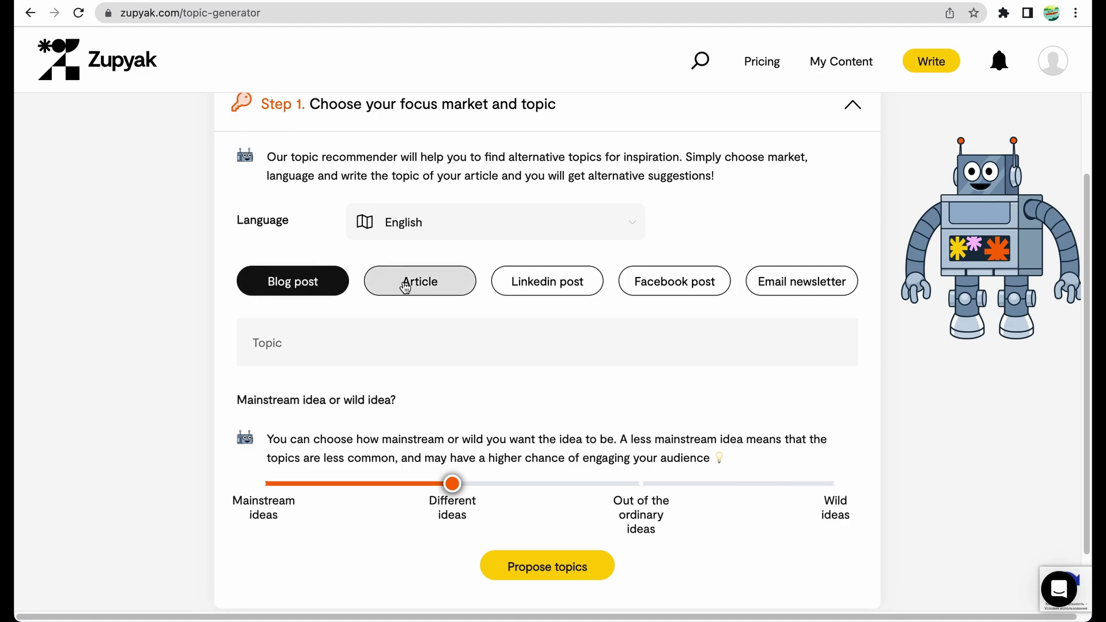
{"action": "left_click", "coordinate": [405, 286]}
{"action": "left_click", "coordinate": [309, 282]}
{"action": "left_click", "coordinate": [403, 285]}
{"action": "left_click", "coordinate": [321, 285]}
{"action": "left_click", "coordinate": [404, 283]}
{"action": "left_click", "coordinate": [318, 285]}
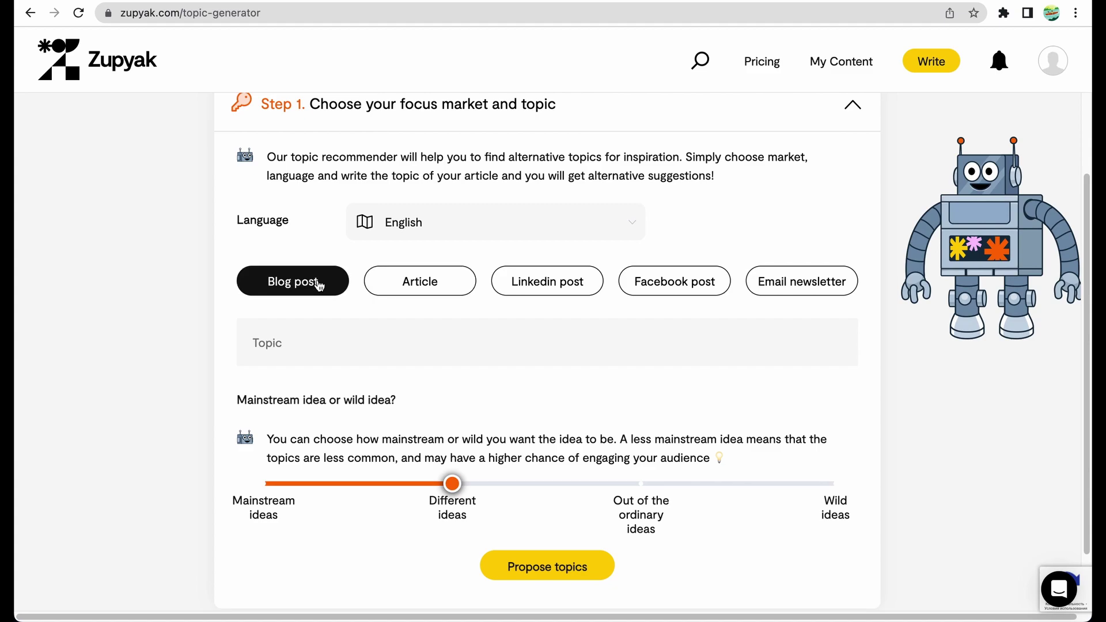
Enter 'how to make money with digital art' as the topic and propose blog post topics.
{"action": "key", "text": "ctrl+v"}
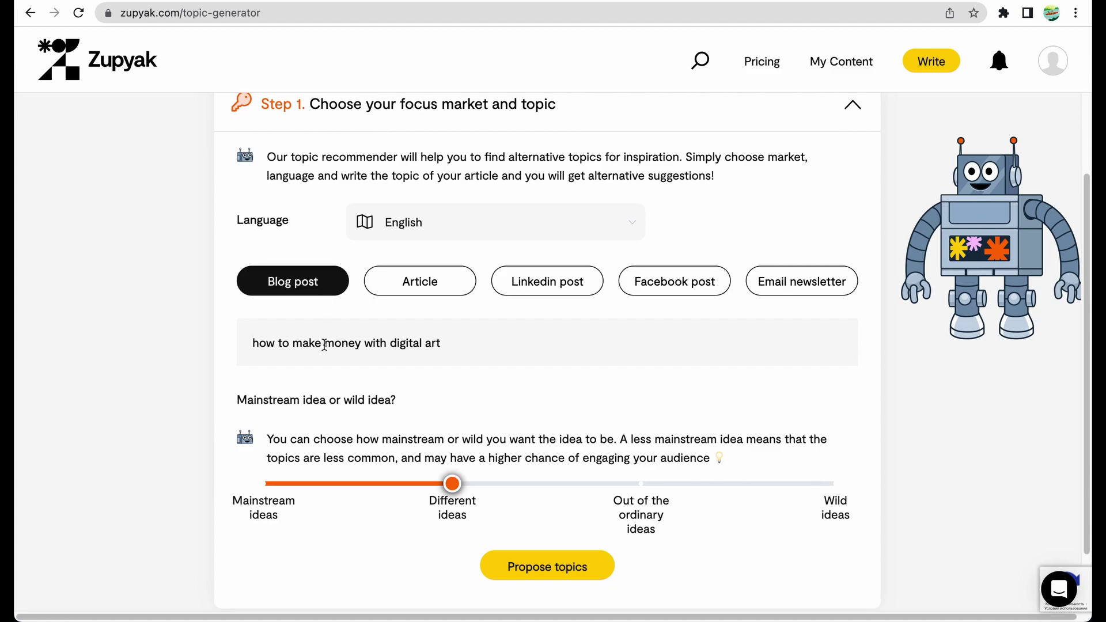
{"action": "scroll", "coordinate": [454, 400], "scroll_direction": "down", "scroll_amount": 1}
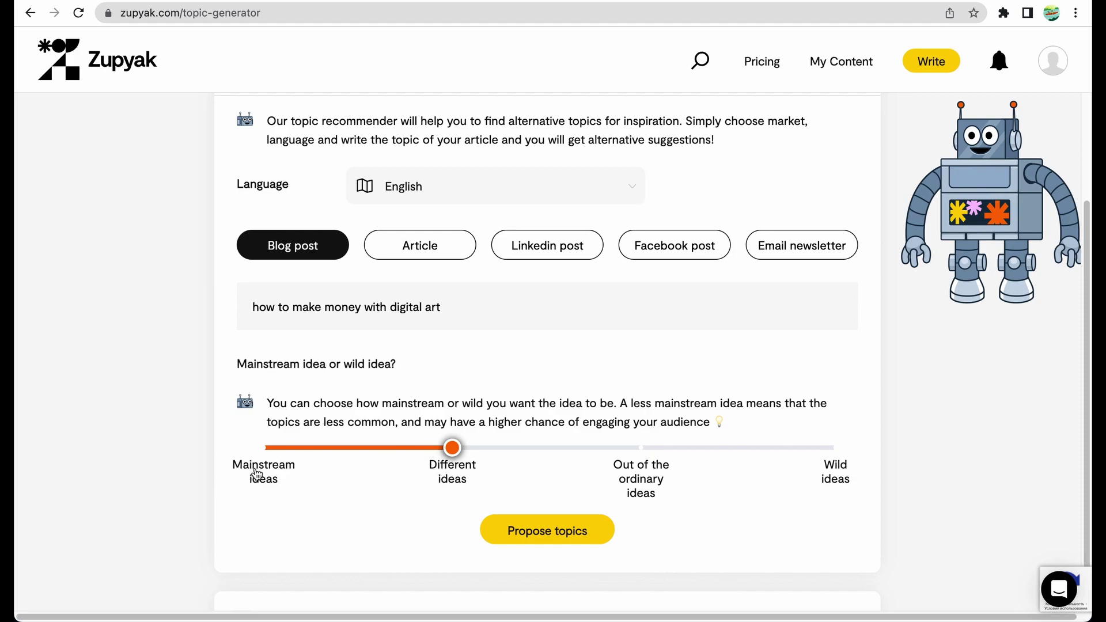
{"action": "triple_click", "coordinate": [321, 305]}
{"action": "key", "text": "ctrl+c"}
{"action": "left_click", "coordinate": [331, 307]}
{"action": "double_click", "coordinate": [332, 307]}
{"action": "left_click", "coordinate": [441, 307]}
{"action": "scroll", "coordinate": [468, 320], "scroll_direction": "down", "scroll_amount": 1}
{"action": "scroll", "coordinate": [467, 320], "scroll_direction": "down", "scroll_amount": 1}
{"action": "left_click", "coordinate": [547, 496]}
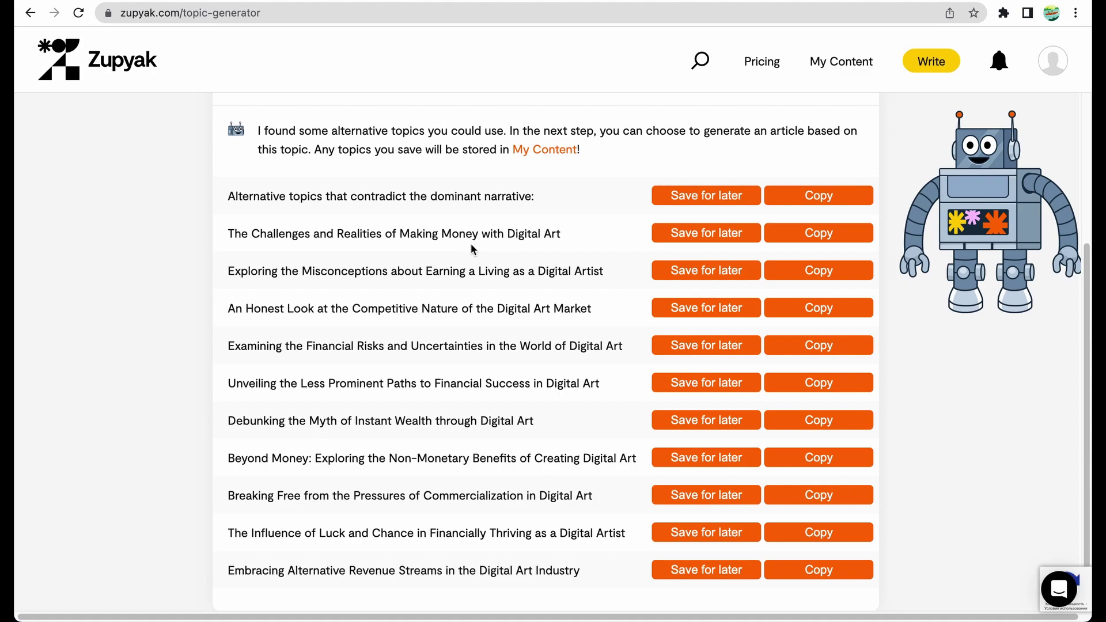
Read through the suggestions, highlighting the Challenges, Misconceptions, Honest Look and Beyond Money topics.
{"action": "triple_click", "coordinate": [380, 233]}
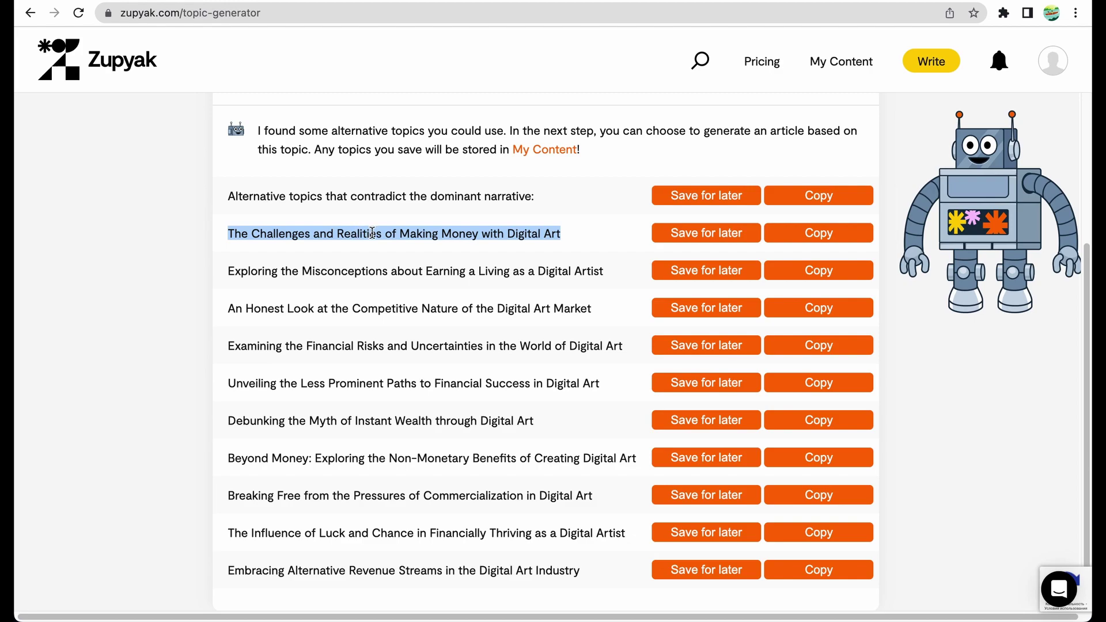
{"action": "left_click", "coordinate": [403, 235]}
{"action": "left_click_drag", "start_coordinate": [402, 235], "coordinate": [556, 235]}
{"action": "left_click_drag", "start_coordinate": [235, 271], "coordinate": [396, 273]}
{"action": "left_click_drag", "start_coordinate": [253, 308], "coordinate": [460, 309]}
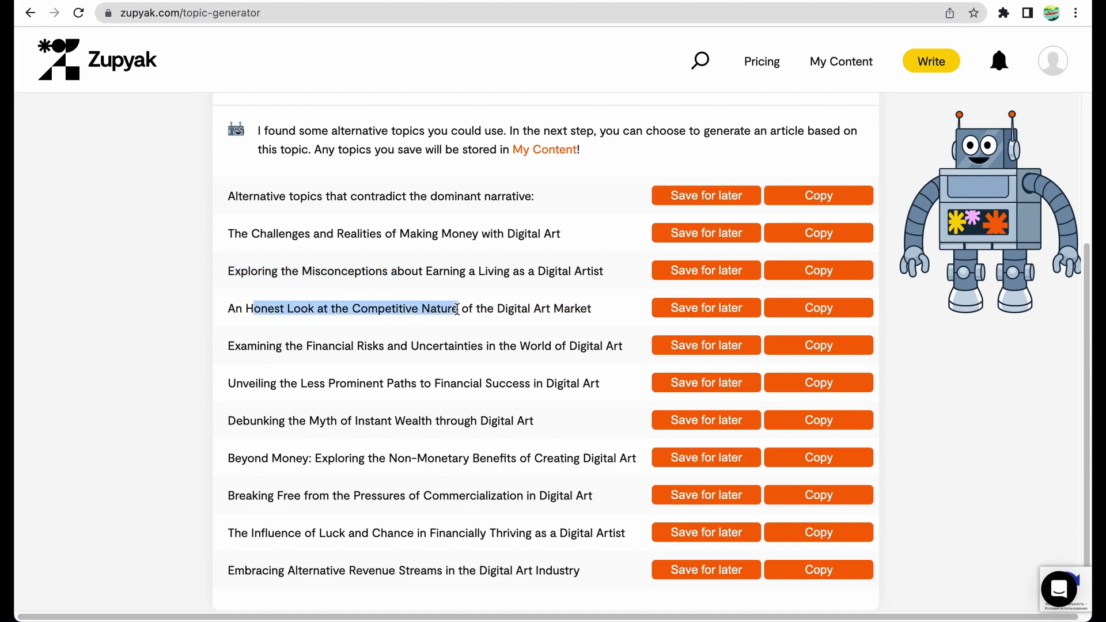
{"action": "left_click", "coordinate": [474, 309]}
{"action": "triple_click", "coordinate": [473, 309]}
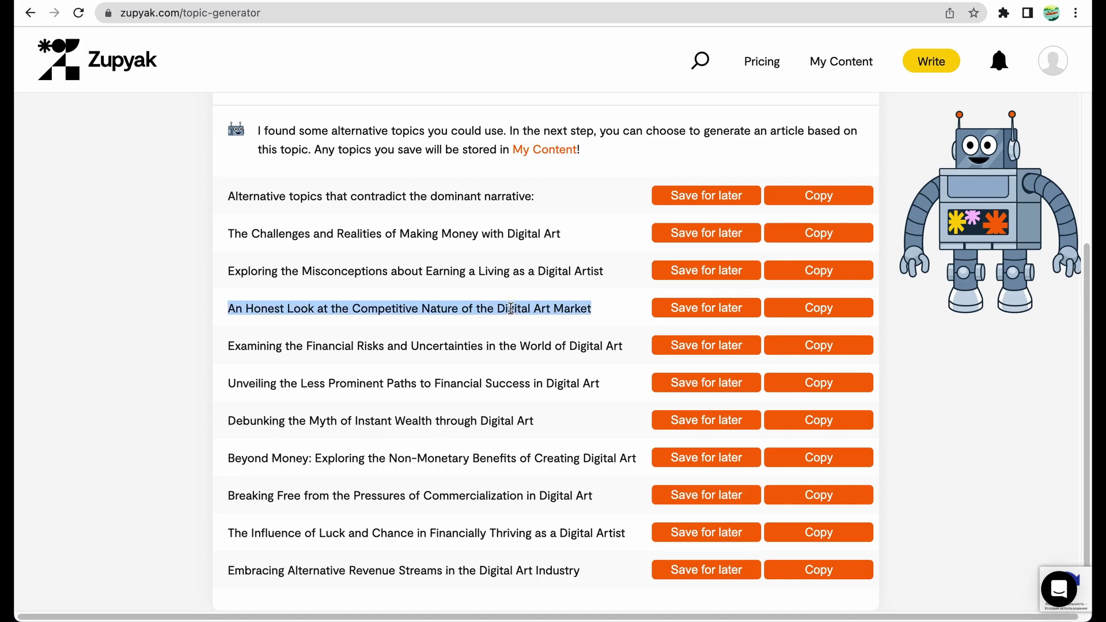
{"action": "left_click_drag", "start_coordinate": [249, 348], "coordinate": [277, 384]}
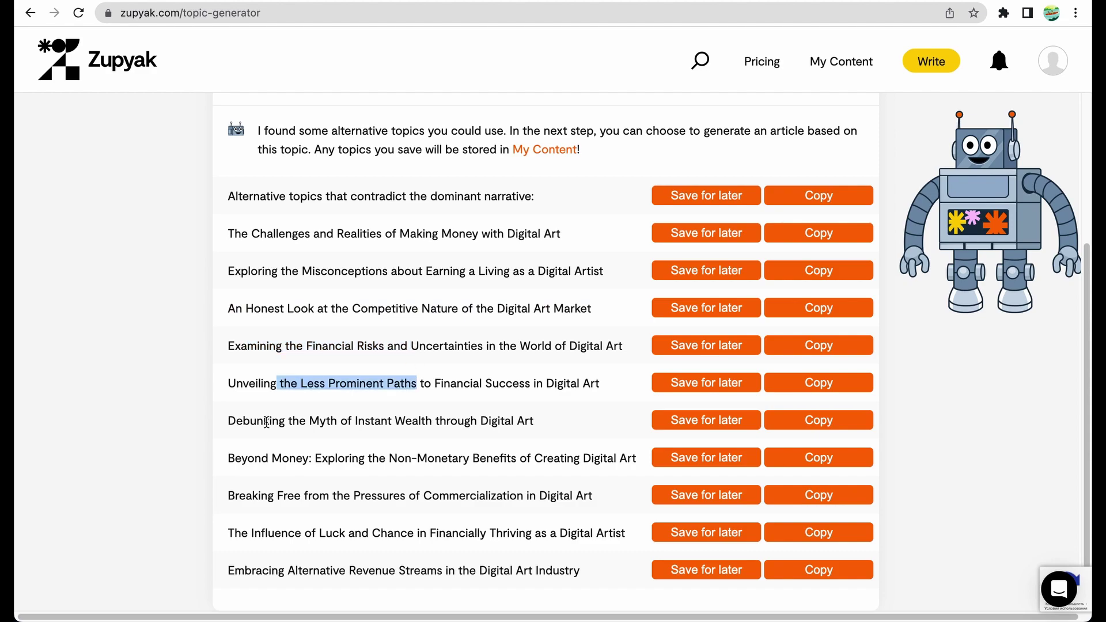
{"action": "left_click_drag", "start_coordinate": [289, 460], "coordinate": [384, 464]}
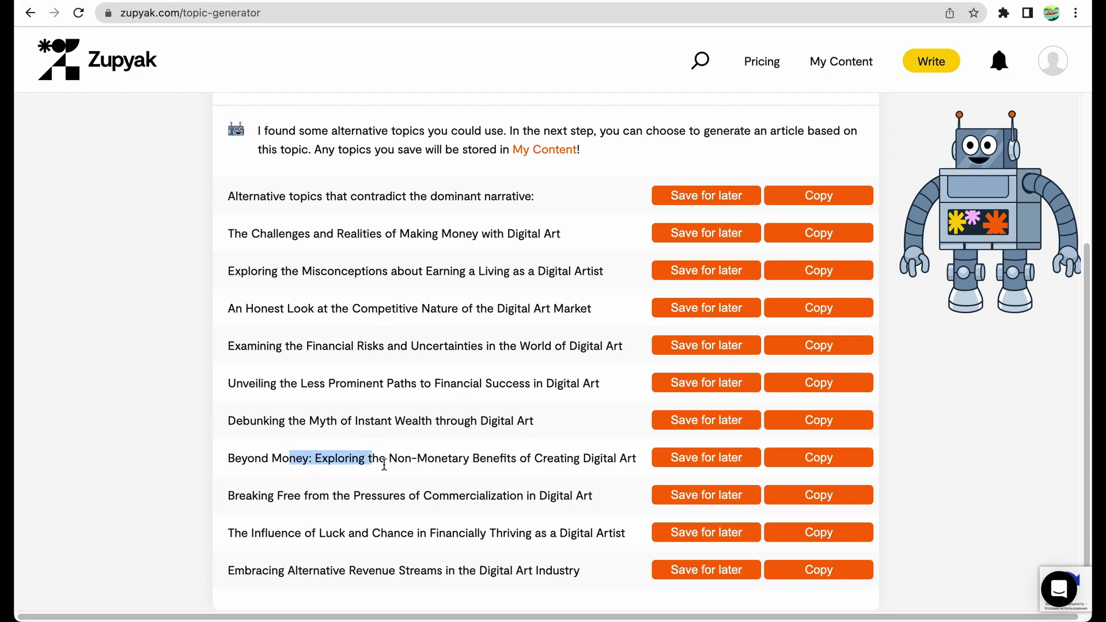
{"action": "left_click", "coordinate": [470, 459]}
{"action": "left_click_drag", "start_coordinate": [470, 460], "coordinate": [389, 459]}
{"action": "left_click", "coordinate": [391, 459]}
Save all eleven suggested topics, Challenges and Realities through Alternative Revenue Streams, to My Content.
{"action": "left_click", "coordinate": [703, 196]}
{"action": "left_click", "coordinate": [702, 233]}
{"action": "left_click", "coordinate": [703, 270]}
{"action": "left_click", "coordinate": [703, 308]}
{"action": "left_click", "coordinate": [697, 345]}
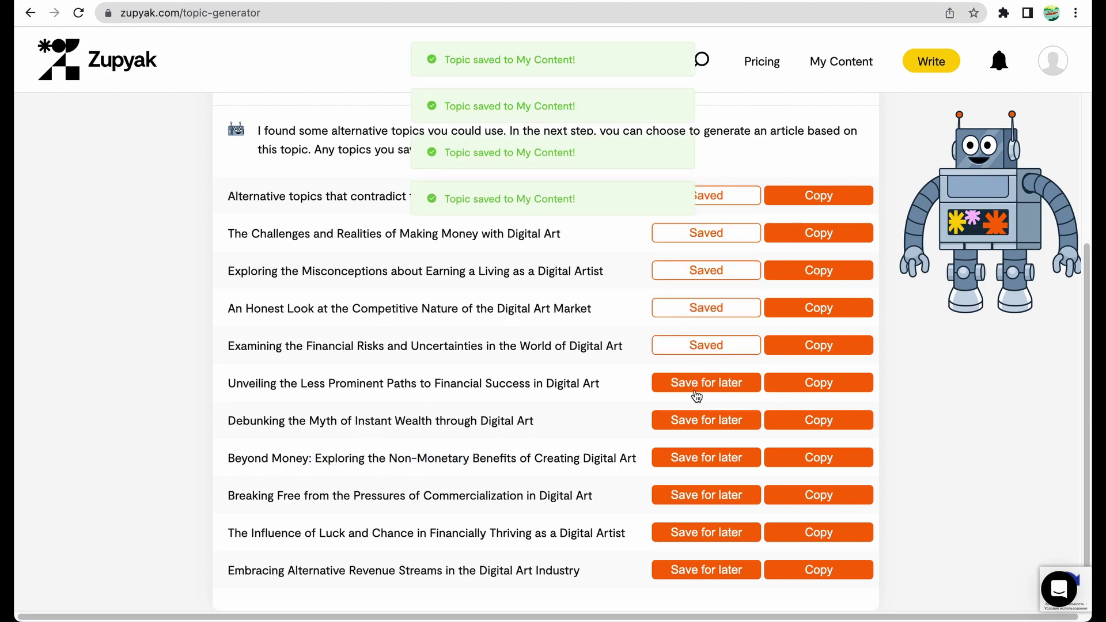
{"action": "left_click", "coordinate": [697, 383]}
{"action": "left_click", "coordinate": [697, 420]}
{"action": "left_click", "coordinate": [698, 458]}
{"action": "left_click", "coordinate": [700, 539]}
{"action": "left_click", "coordinate": [691, 567]}
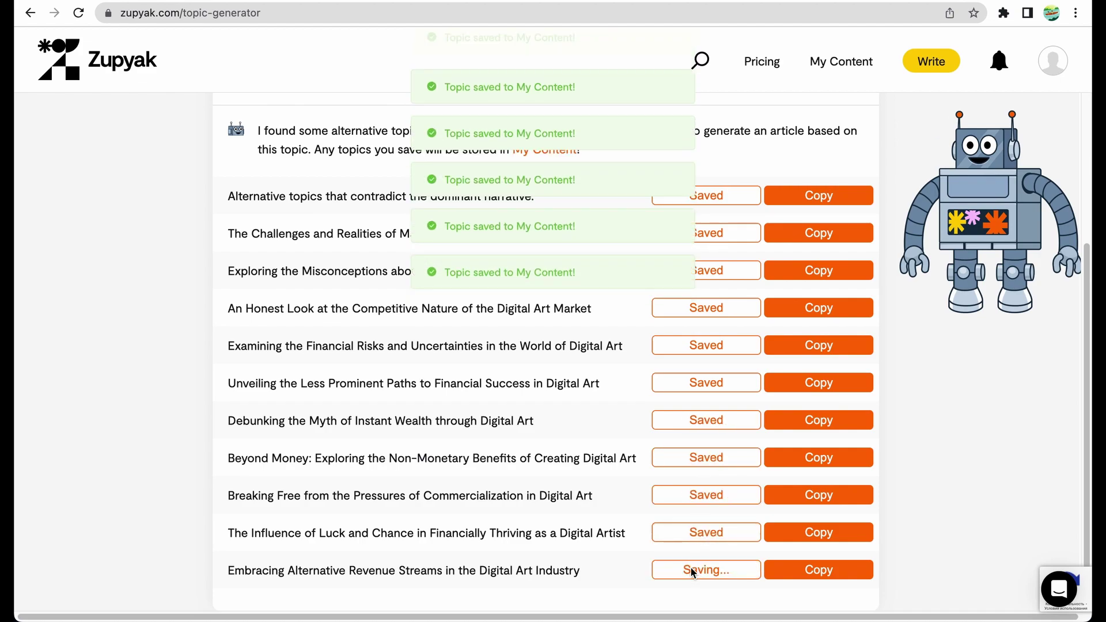
{"action": "scroll", "coordinate": [663, 292], "scroll_direction": "up", "scroll_amount": 4}
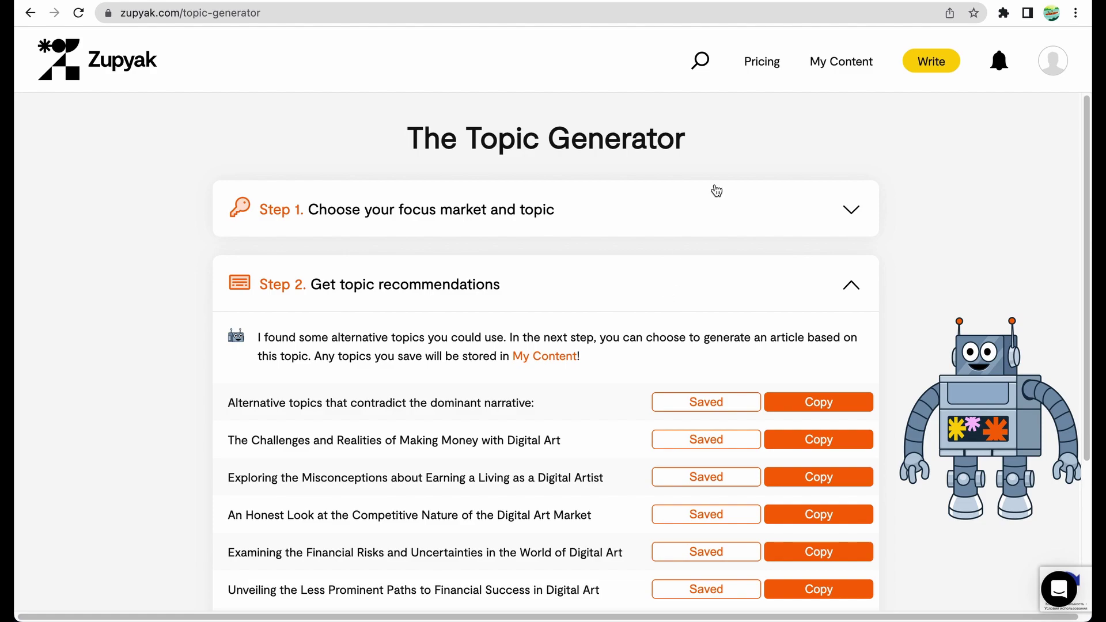
Review saved article ideas in My Content, expand the empty My Keywords, and open the keyword recommender.
{"action": "left_click", "coordinate": [822, 60]}
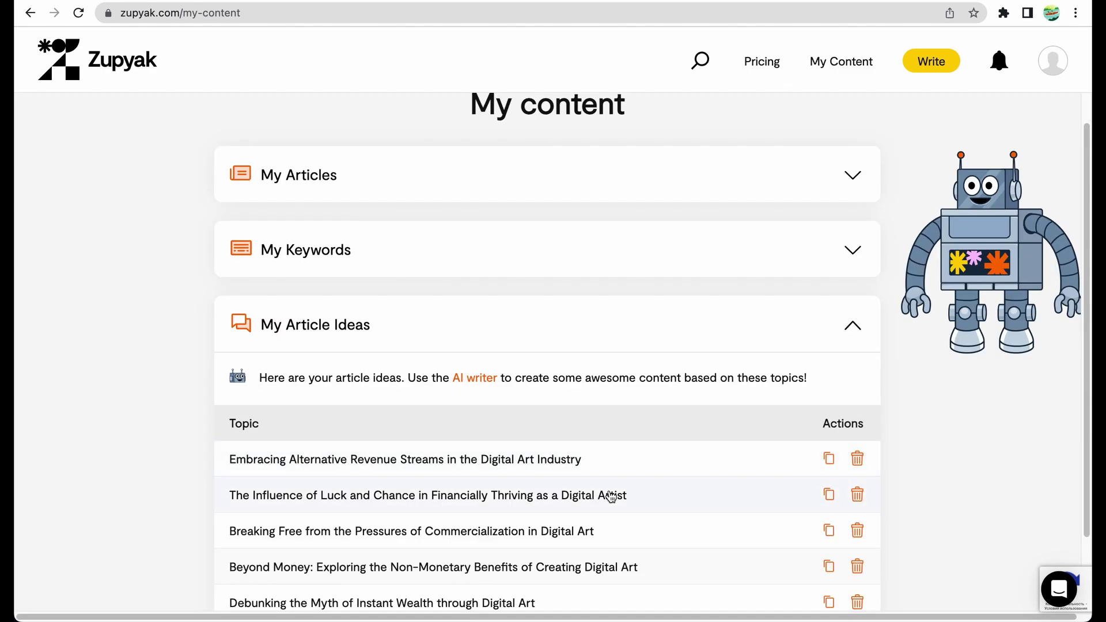
{"action": "scroll", "coordinate": [611, 497], "scroll_direction": "down", "scroll_amount": 2}
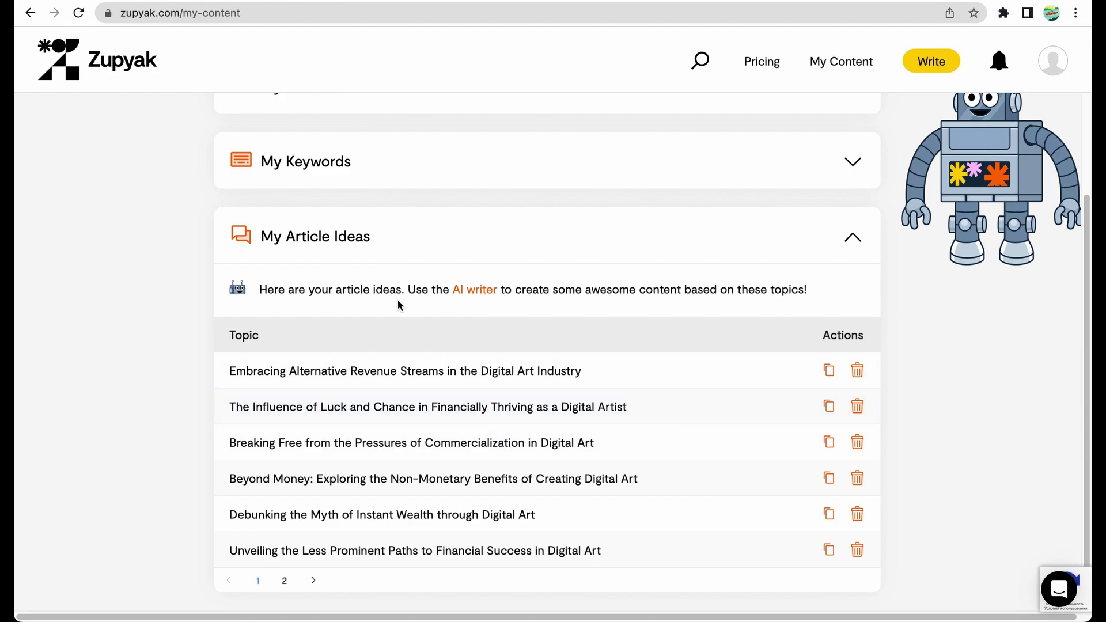
{"action": "left_click", "coordinate": [412, 238]}
{"action": "left_click", "coordinate": [428, 292]}
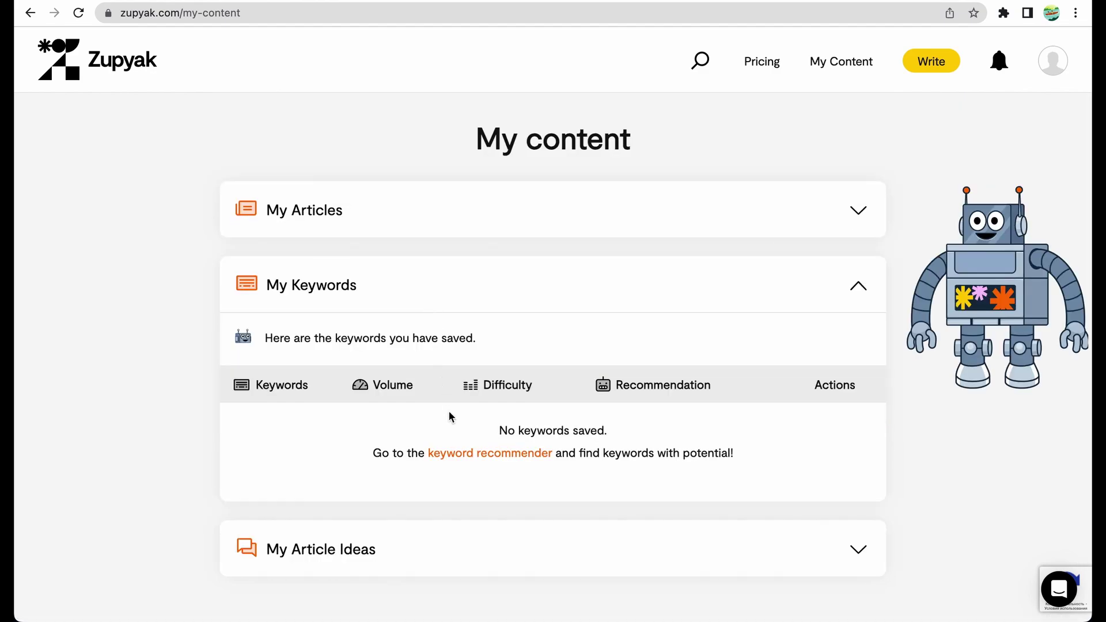
{"action": "left_click", "coordinate": [463, 455]}
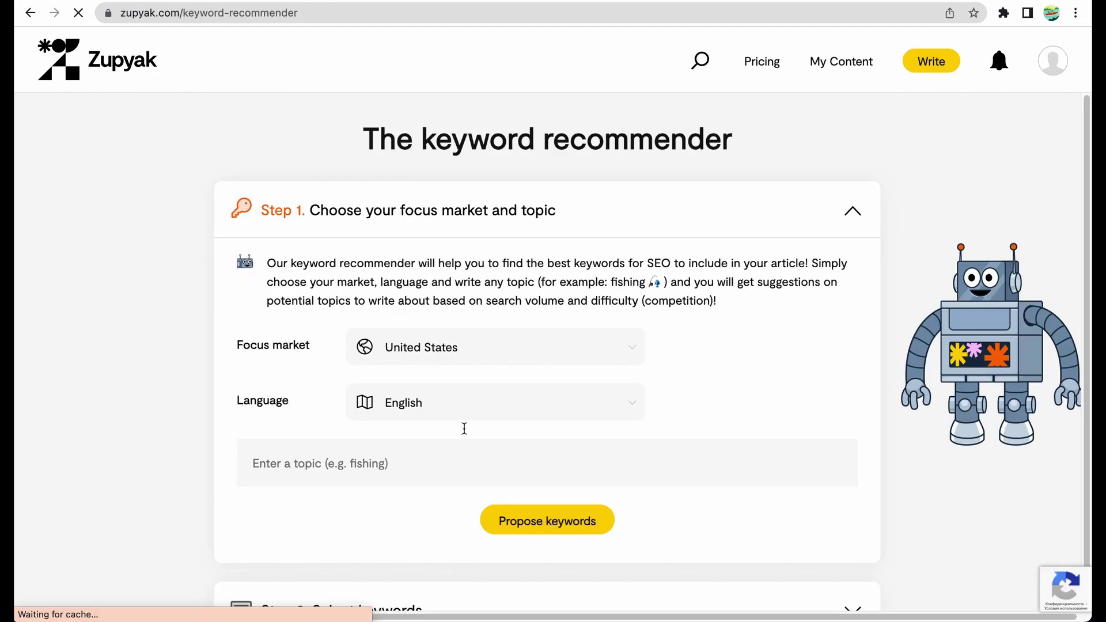
Request keyword ideas for the topic 'how to make money with digital art'.
{"action": "scroll", "coordinate": [464, 429], "scroll_direction": "down", "scroll_amount": 1}
{"action": "left_click", "coordinate": [406, 436]}
{"action": "key", "text": "ctrl+v"}
{"action": "left_click", "coordinate": [561, 500]}
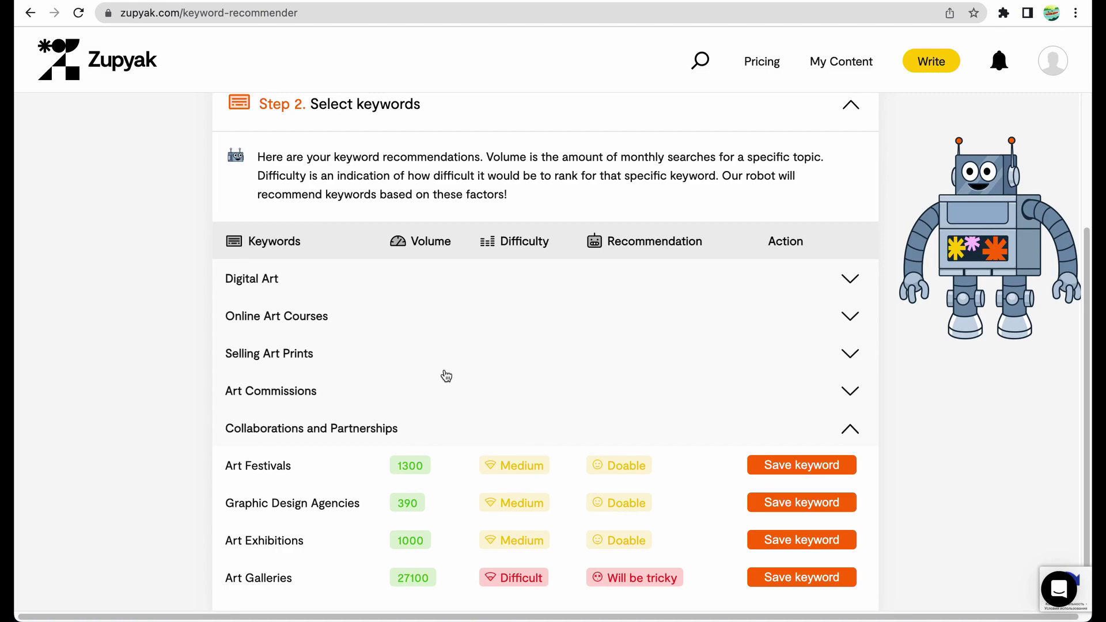
Expand the Art Commissions group and save the SEO for Artists and Art Licensing keywords.
{"action": "scroll", "coordinate": [447, 375], "scroll_direction": "up", "scroll_amount": 3}
{"action": "scroll", "coordinate": [607, 422], "scroll_direction": "down", "scroll_amount": 2}
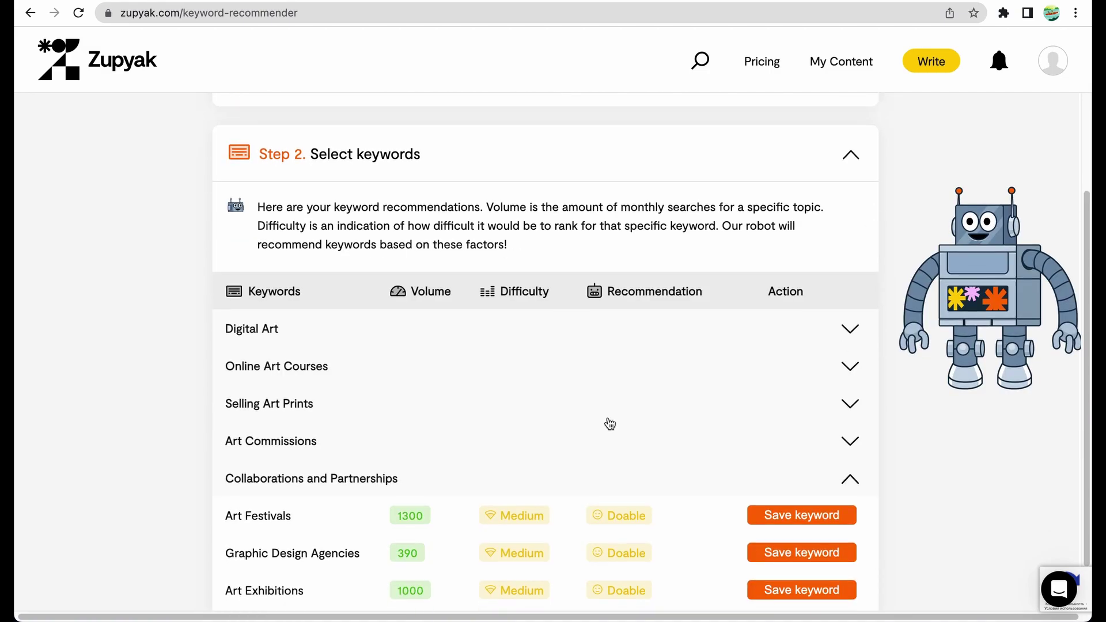
{"action": "scroll", "coordinate": [432, 446], "scroll_direction": "down", "scroll_amount": 1}
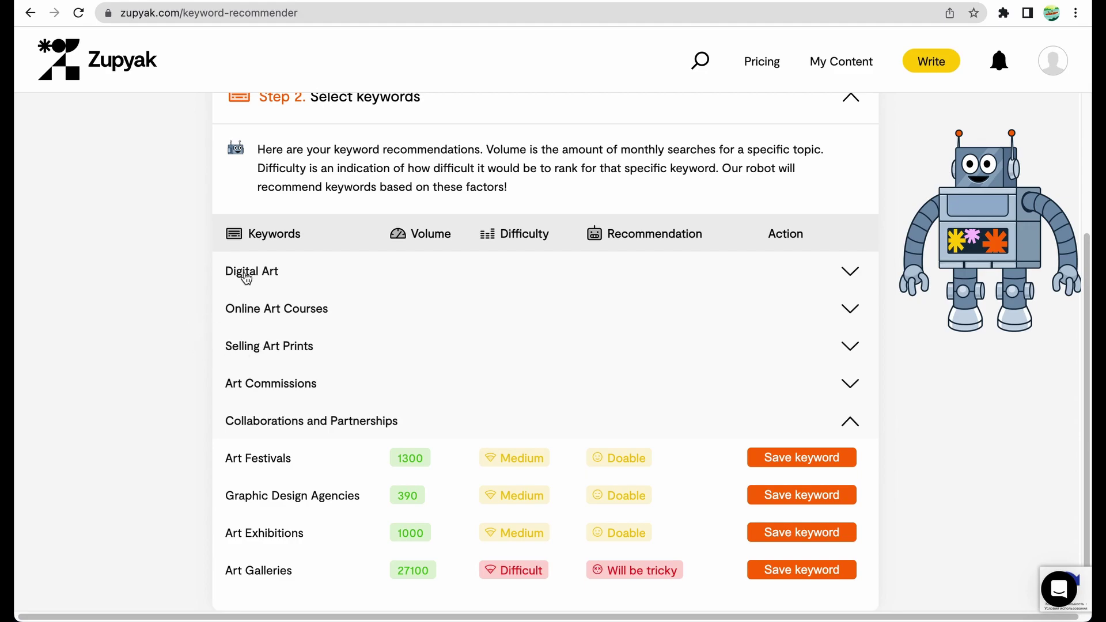
{"action": "left_click", "coordinate": [277, 391]}
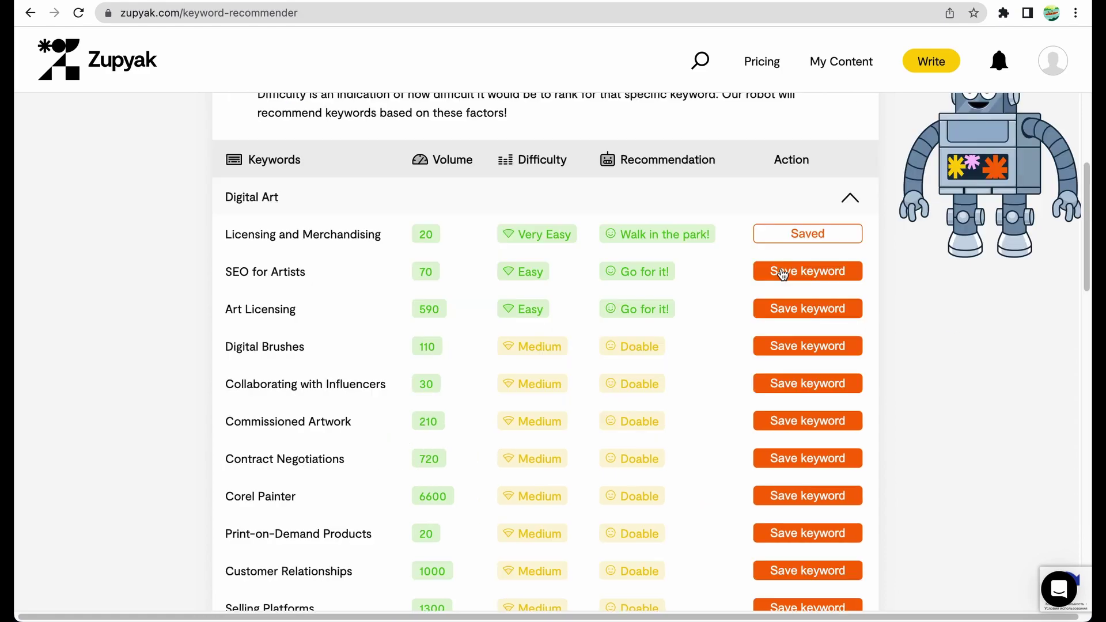
{"action": "left_click", "coordinate": [783, 271]}
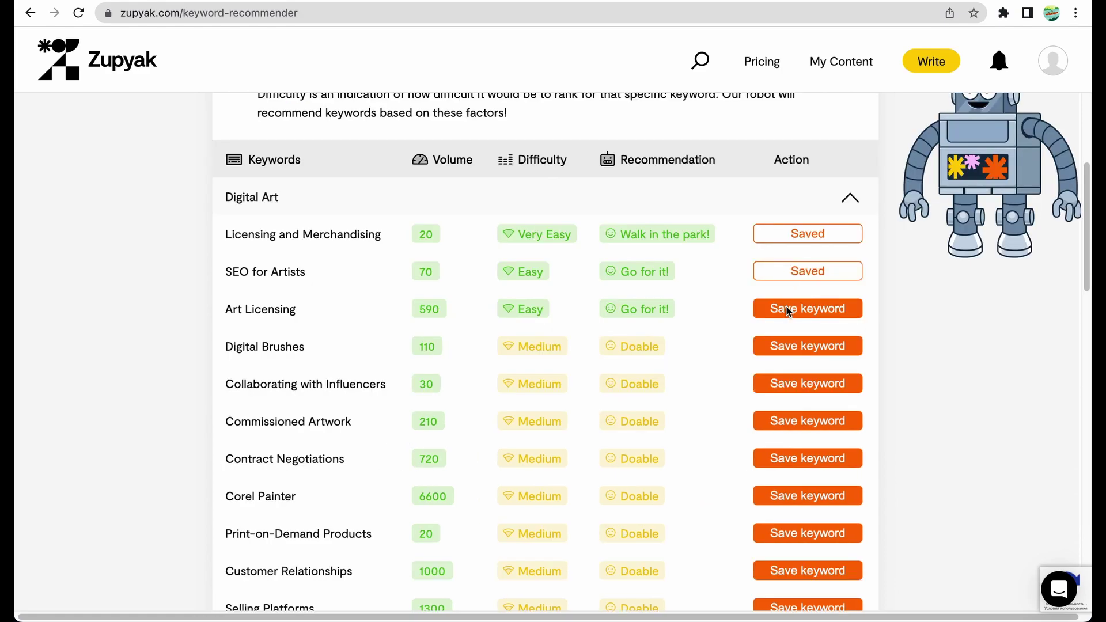
{"action": "left_click", "coordinate": [785, 309]}
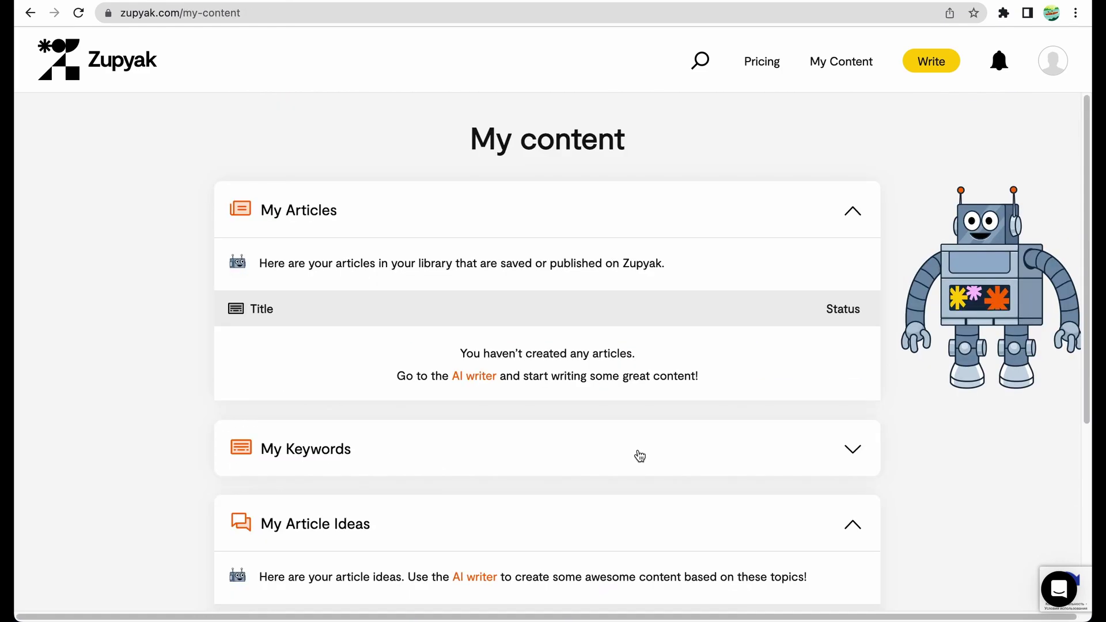
Review the saved keywords and article sections in My Content.
{"action": "left_click", "coordinate": [634, 450]}
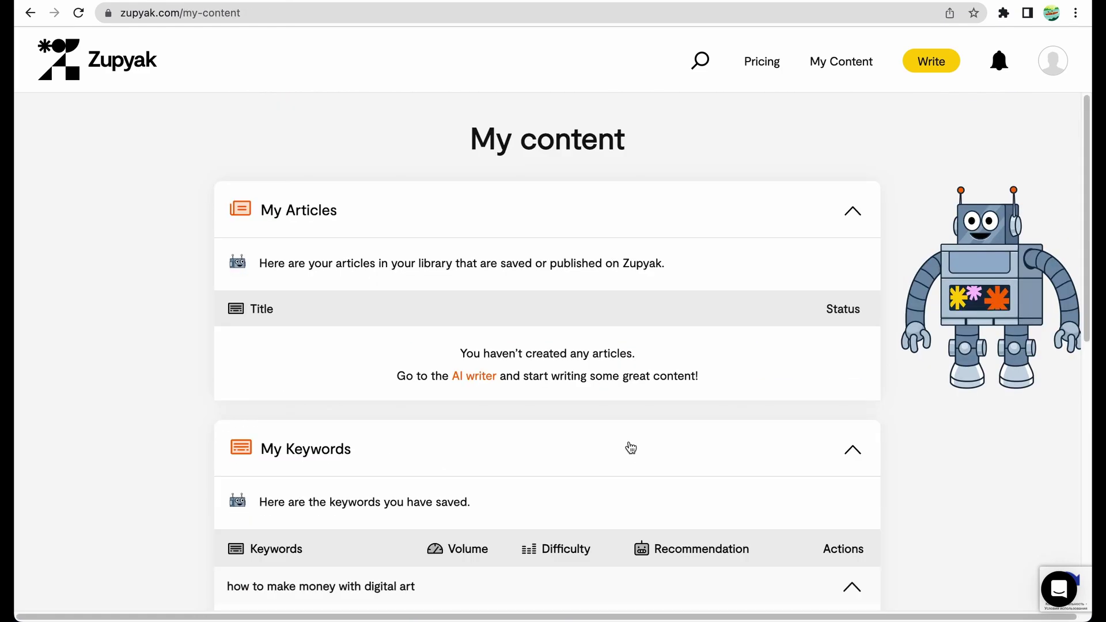
{"action": "scroll", "coordinate": [628, 440], "scroll_direction": "down", "scroll_amount": 3}
{"action": "scroll", "coordinate": [449, 325], "scroll_direction": "down", "scroll_amount": 3}
{"action": "scroll", "coordinate": [672, 276], "scroll_direction": "up", "scroll_amount": 2}
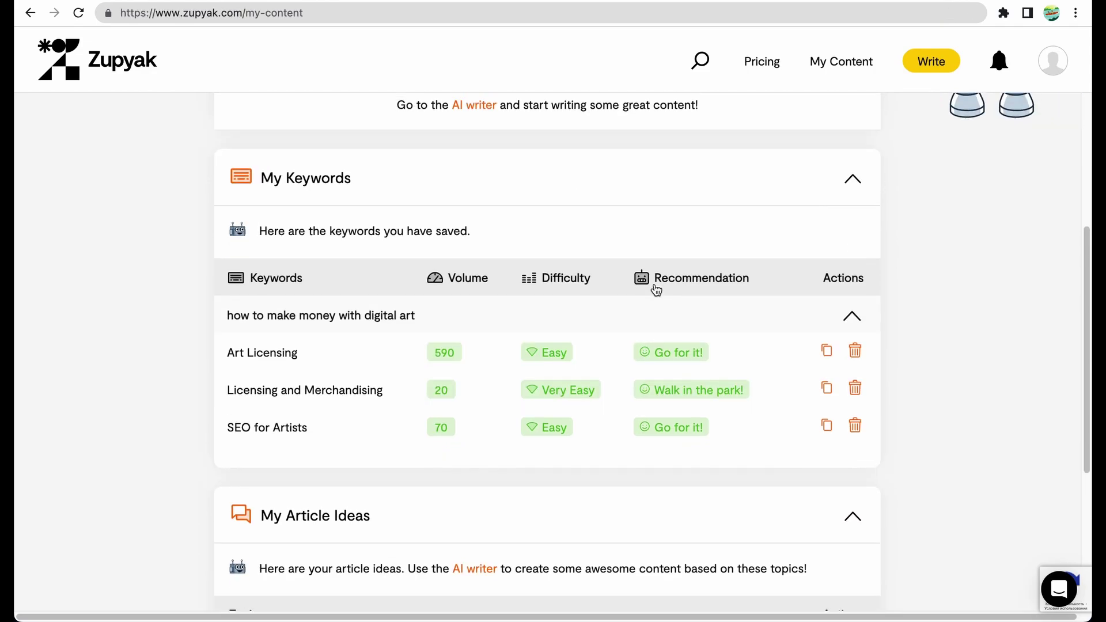
{"action": "left_click", "coordinate": [851, 213]}
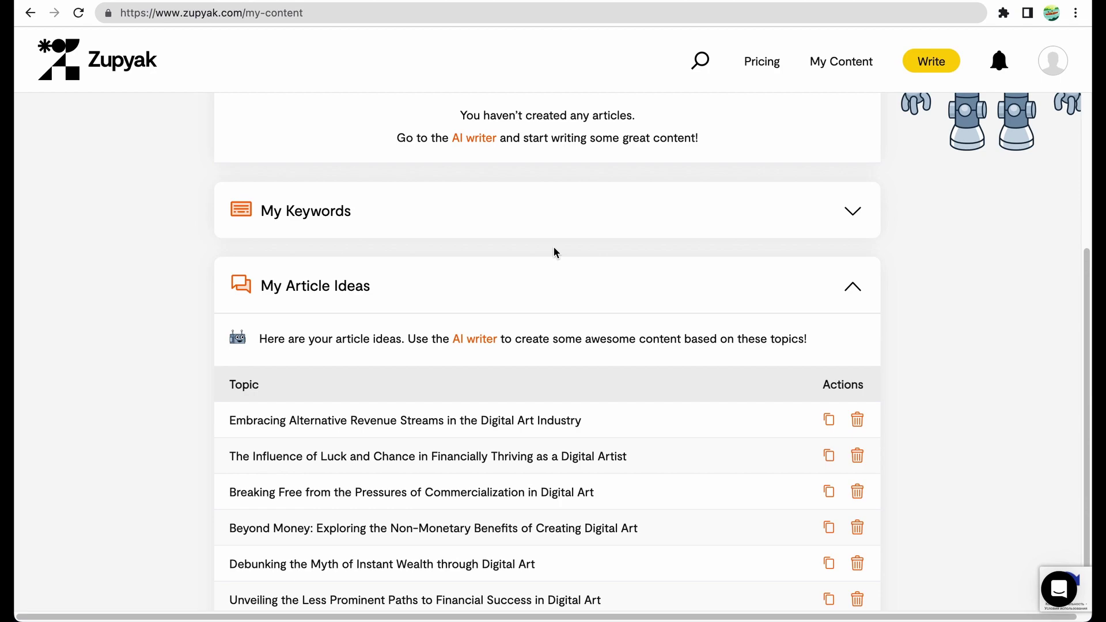
{"action": "scroll", "coordinate": [554, 251], "scroll_direction": "up", "scroll_amount": 3}
{"action": "left_click", "coordinate": [728, 215]}
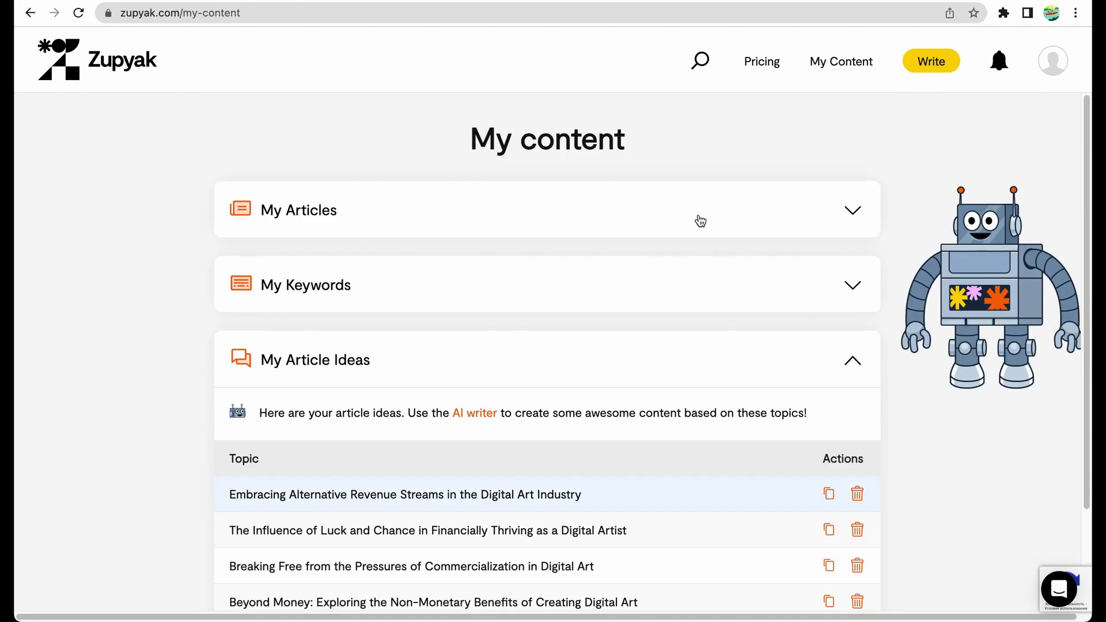
{"action": "left_click", "coordinate": [361, 231]}
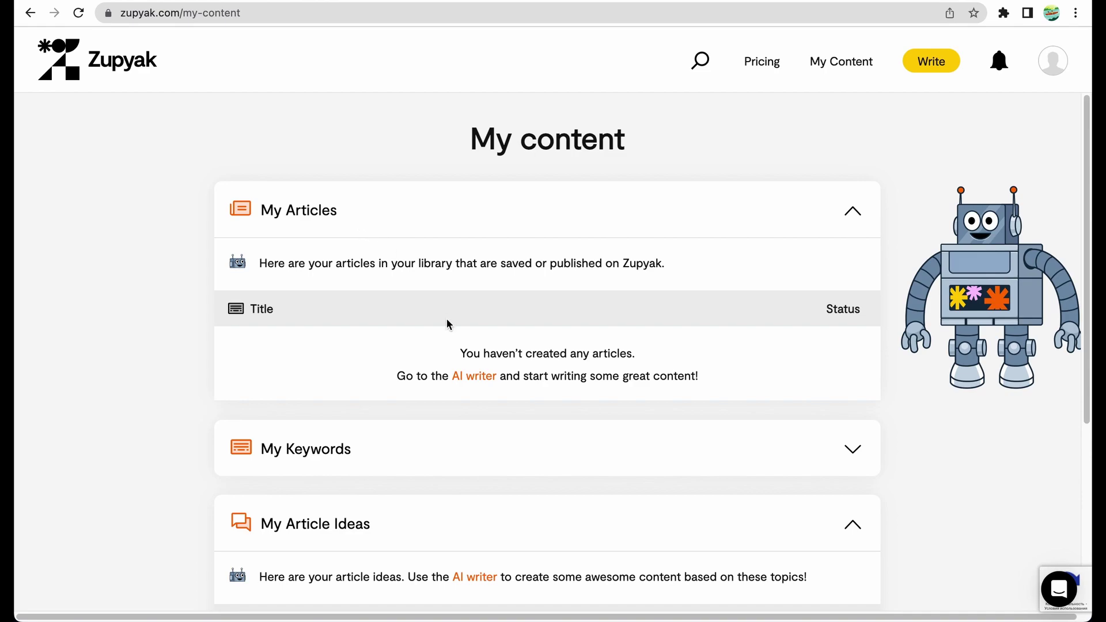
{"action": "scroll", "coordinate": [447, 322], "scroll_direction": "down", "scroll_amount": 1}
{"action": "scroll", "coordinate": [462, 355], "scroll_direction": "down", "scroll_amount": 4}
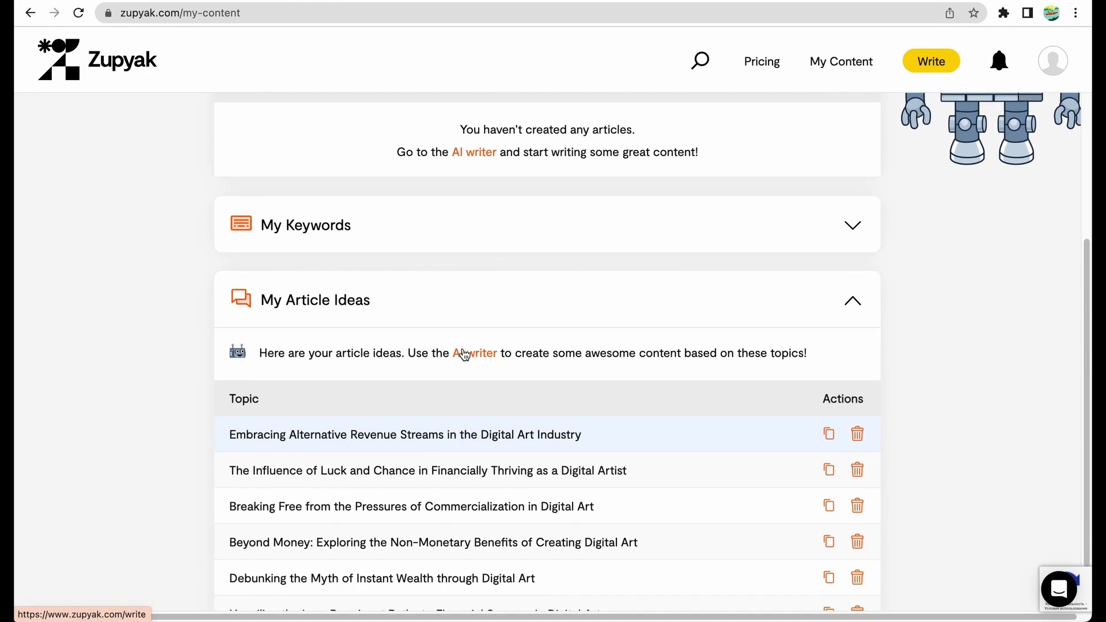
Select the Embracing Alternative Revenue Streams in the Digital Art Industry idea and go to the AI writer.
{"action": "left_click_drag", "start_coordinate": [229, 432], "coordinate": [331, 434]}
{"action": "left_click", "coordinate": [525, 426]}
{"action": "triple_click", "coordinate": [578, 429]}
{"action": "key", "text": "ctrl+c"}
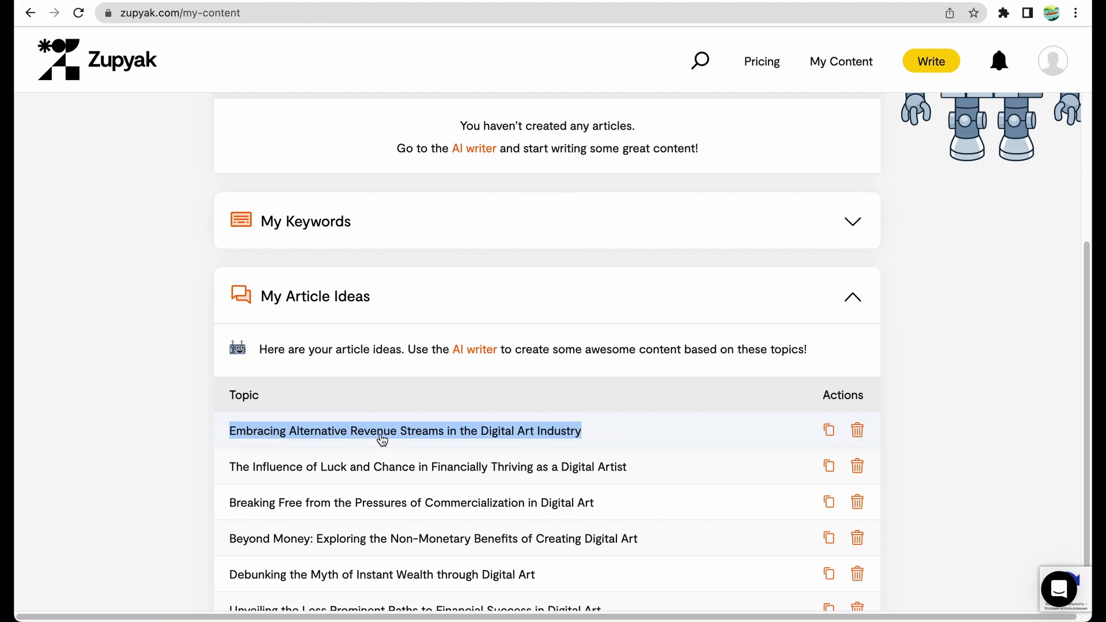
{"action": "scroll", "coordinate": [385, 439], "scroll_direction": "up", "scroll_amount": 3}
{"action": "left_click", "coordinate": [481, 304]}
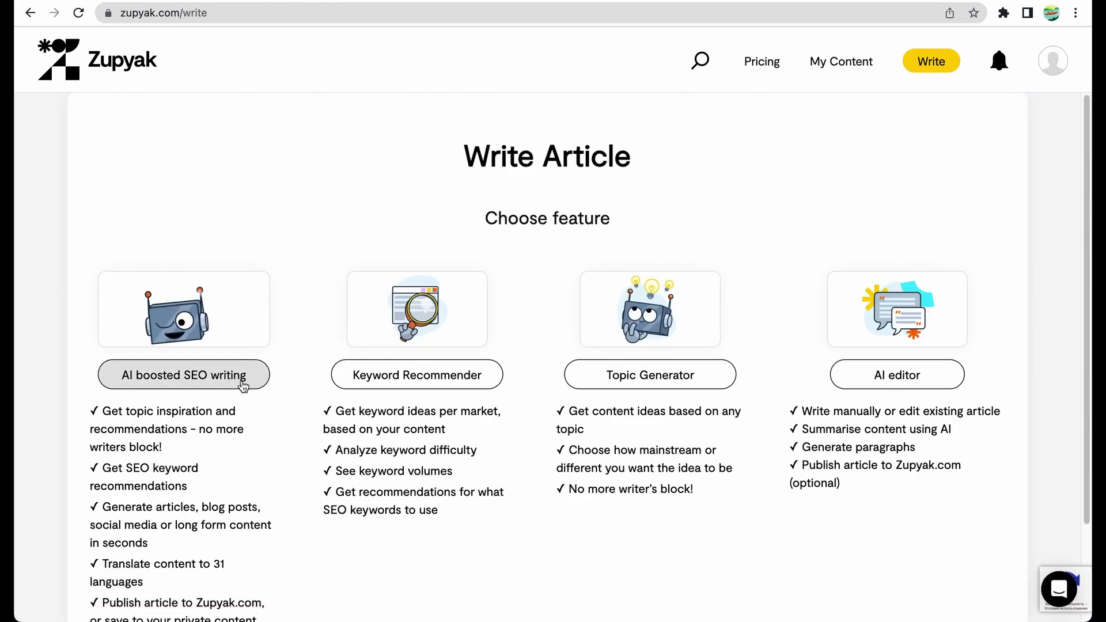
Start a Medium-length AI SEO blog post titled with the copied Embracing Alternative Revenue Streams topic.
{"action": "left_click", "coordinate": [245, 382]}
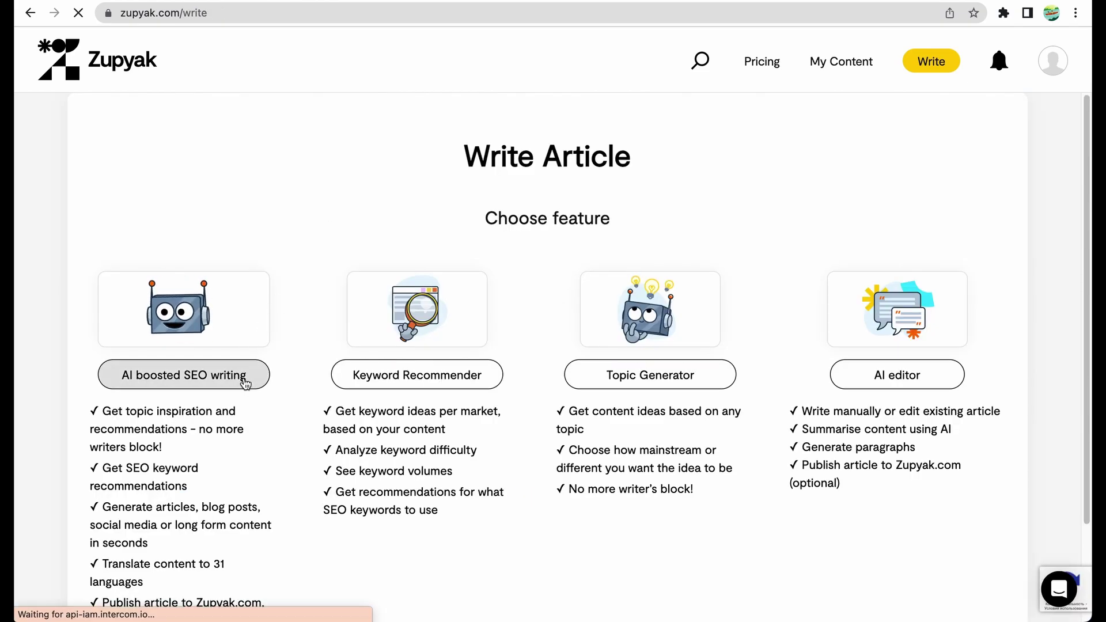
{"action": "left_click", "coordinate": [299, 208]}
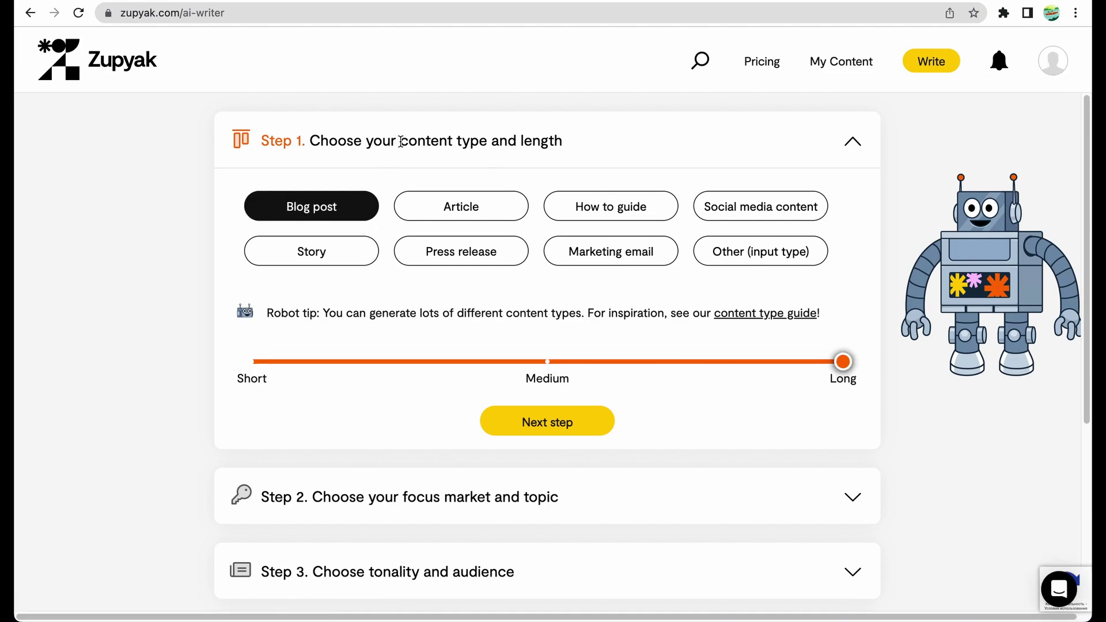
{"action": "left_click_drag", "start_coordinate": [842, 361], "coordinate": [547, 362]}
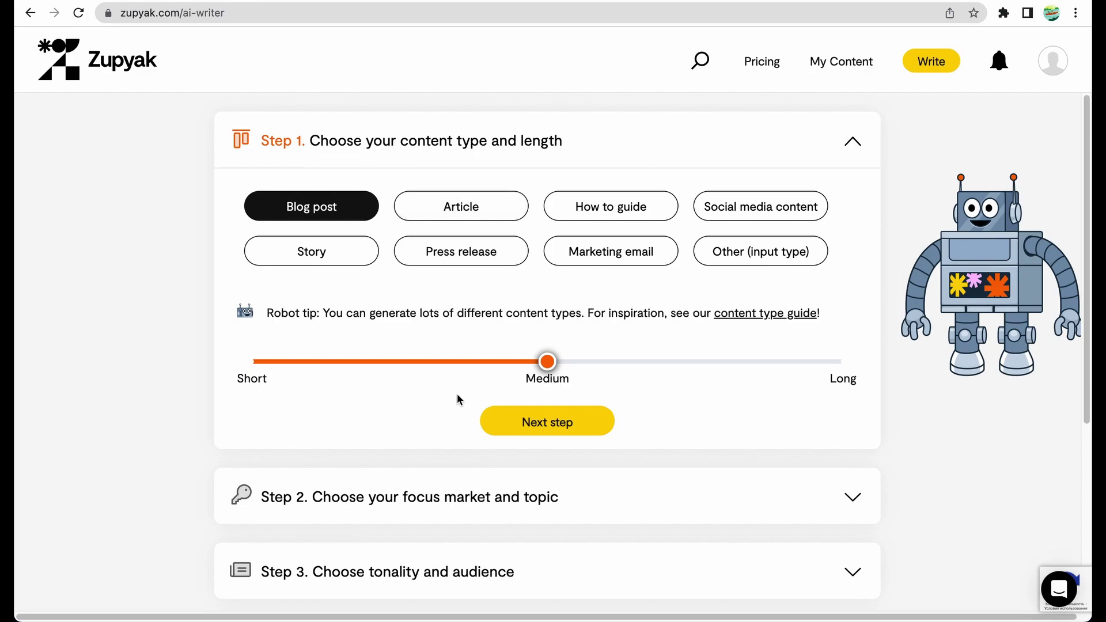
{"action": "left_click", "coordinate": [530, 421]}
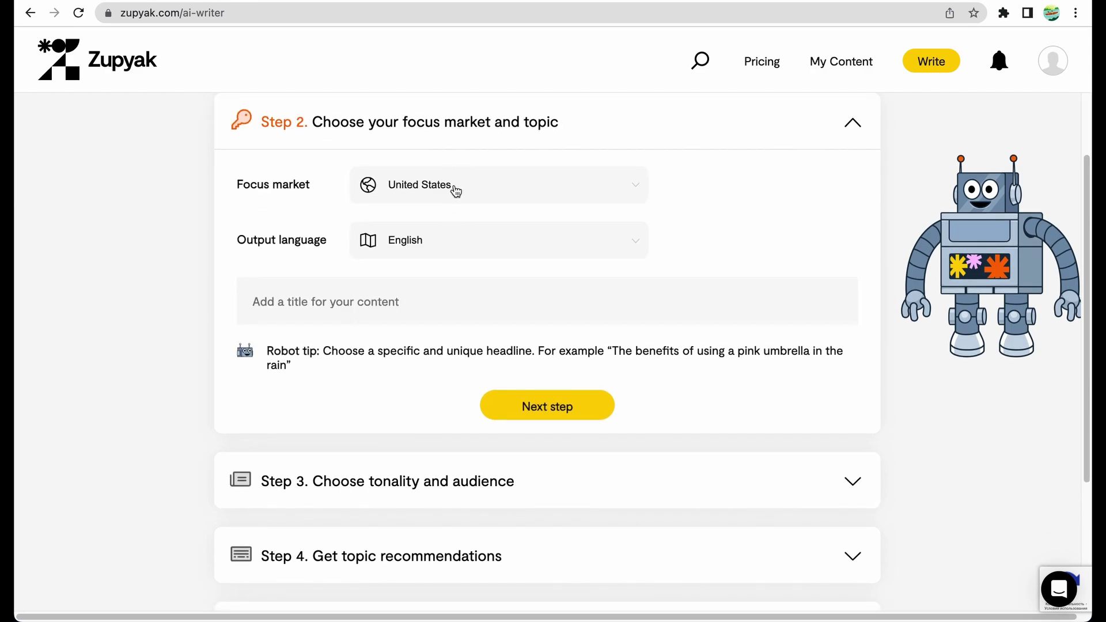
{"action": "left_click", "coordinate": [339, 300]}
{"action": "key", "text": "ctrl+v"}
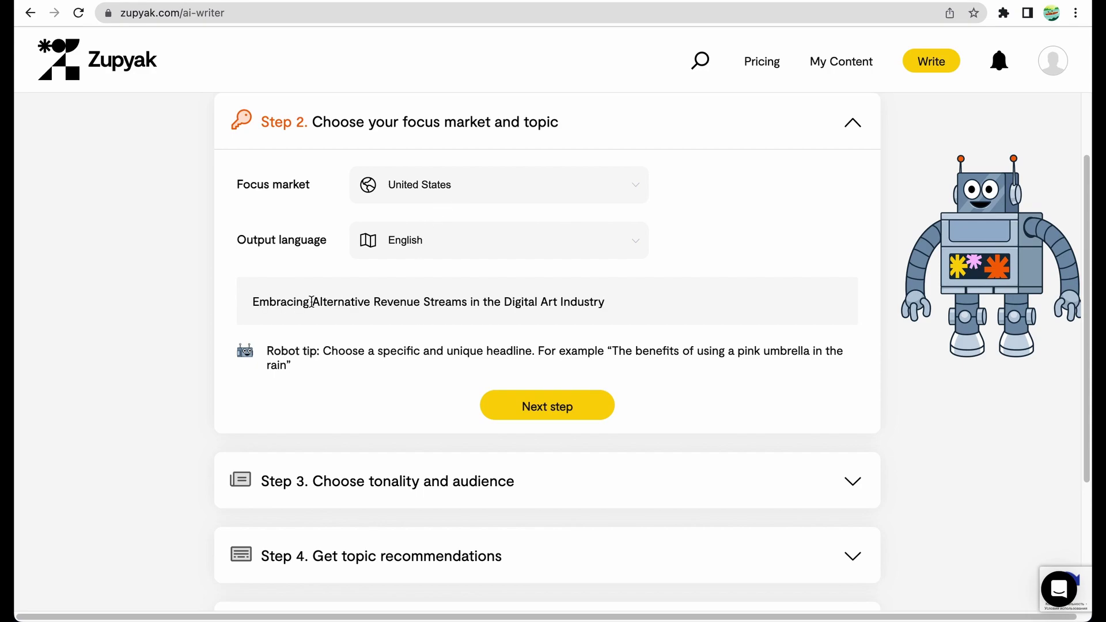
{"action": "left_click", "coordinate": [532, 409]}
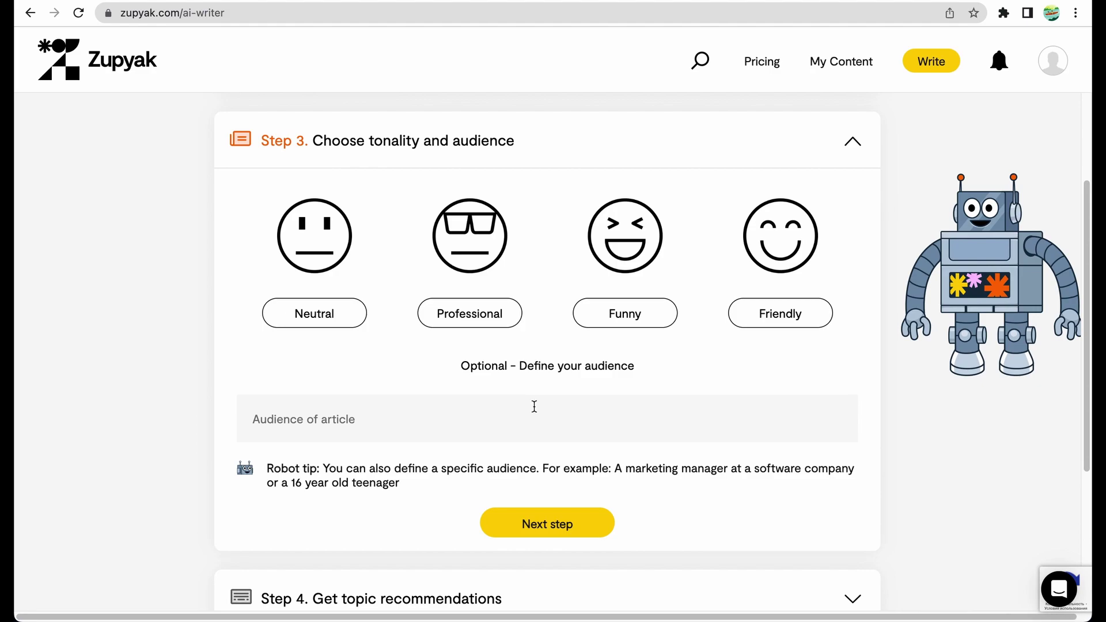
Set the audience to Digital art creators and the tone to Friendly, then request topic recommendations.
{"action": "left_click", "coordinate": [534, 406]}
{"action": "type", "text": "Digital art creators"}
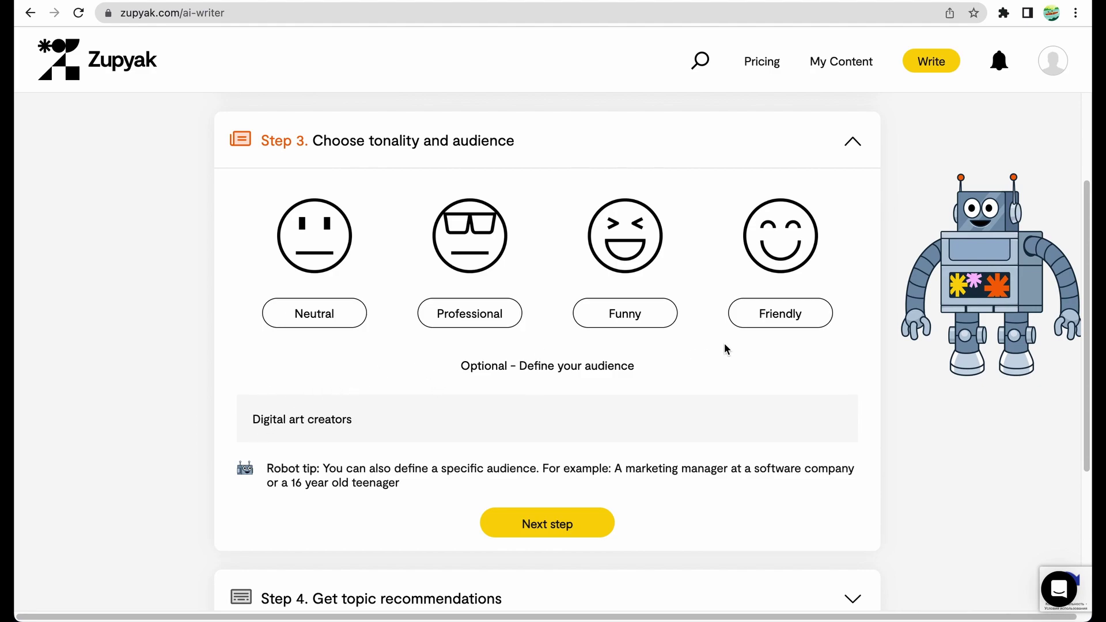
{"action": "left_click", "coordinate": [735, 325]}
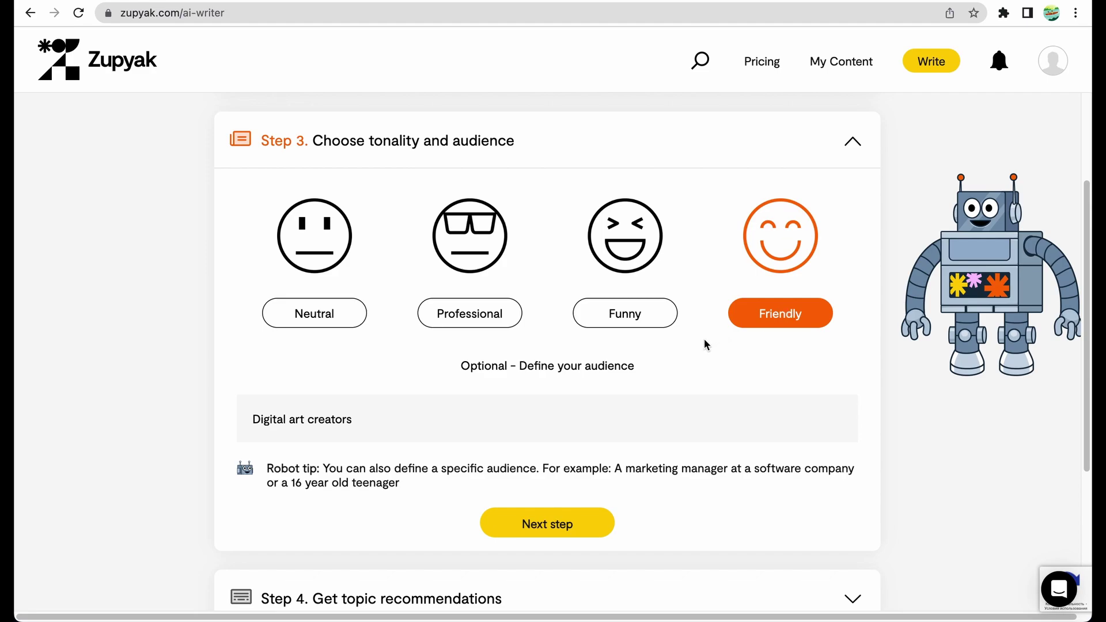
{"action": "scroll", "coordinate": [701, 365], "scroll_direction": "down", "scroll_amount": 3}
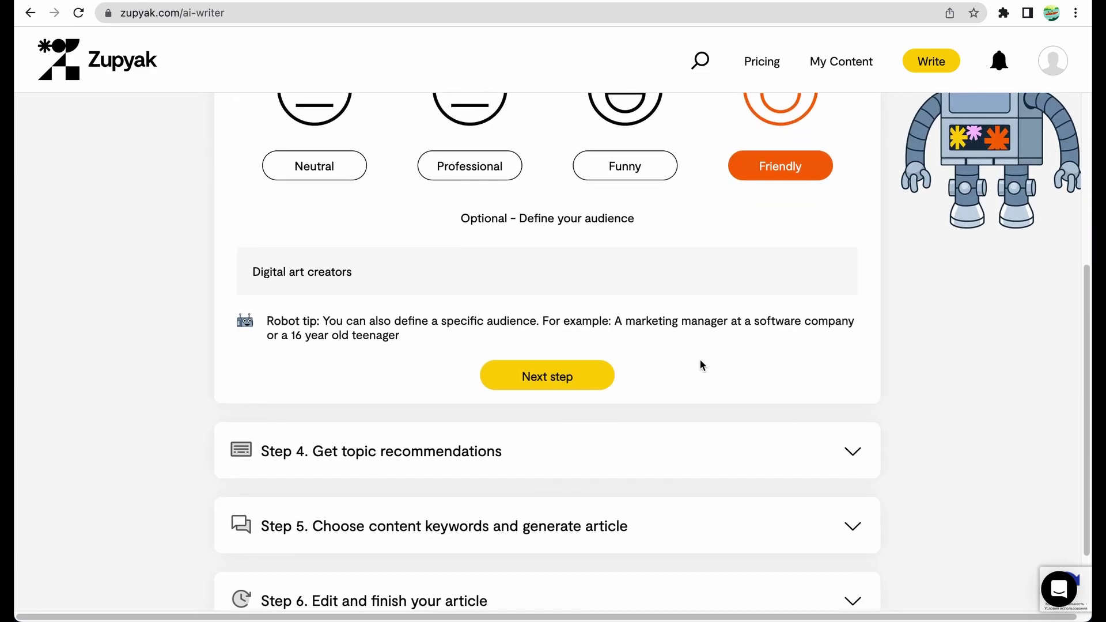
{"action": "left_click", "coordinate": [548, 373]}
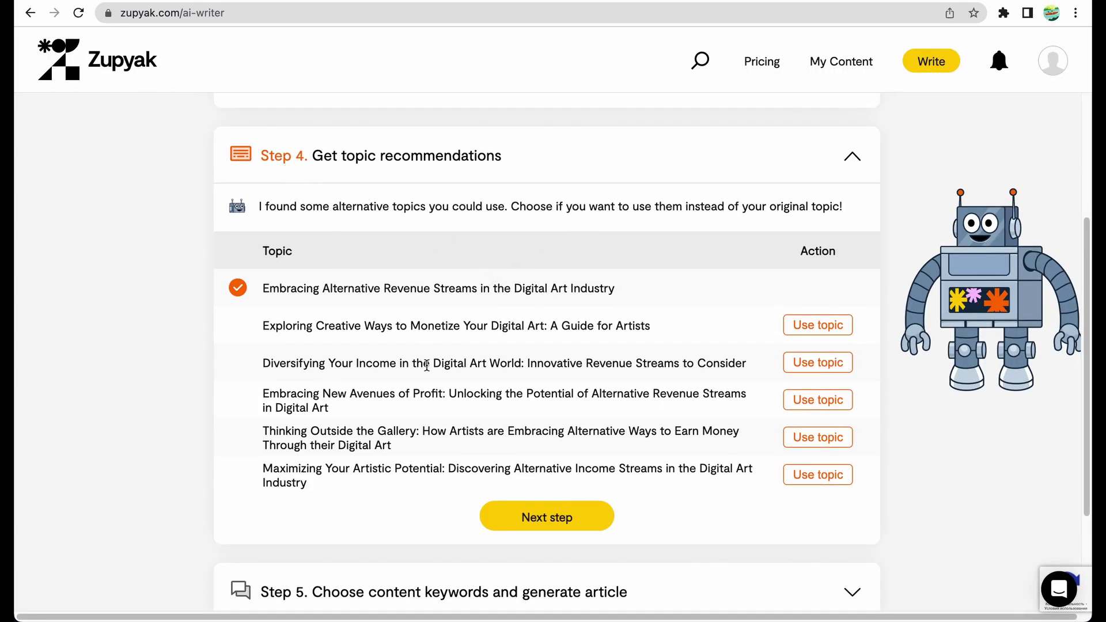
Keep the original topic and generate the article from Art licensing opportunities and Digital art sales.
{"action": "scroll", "coordinate": [426, 365], "scroll_direction": "down", "scroll_amount": 2}
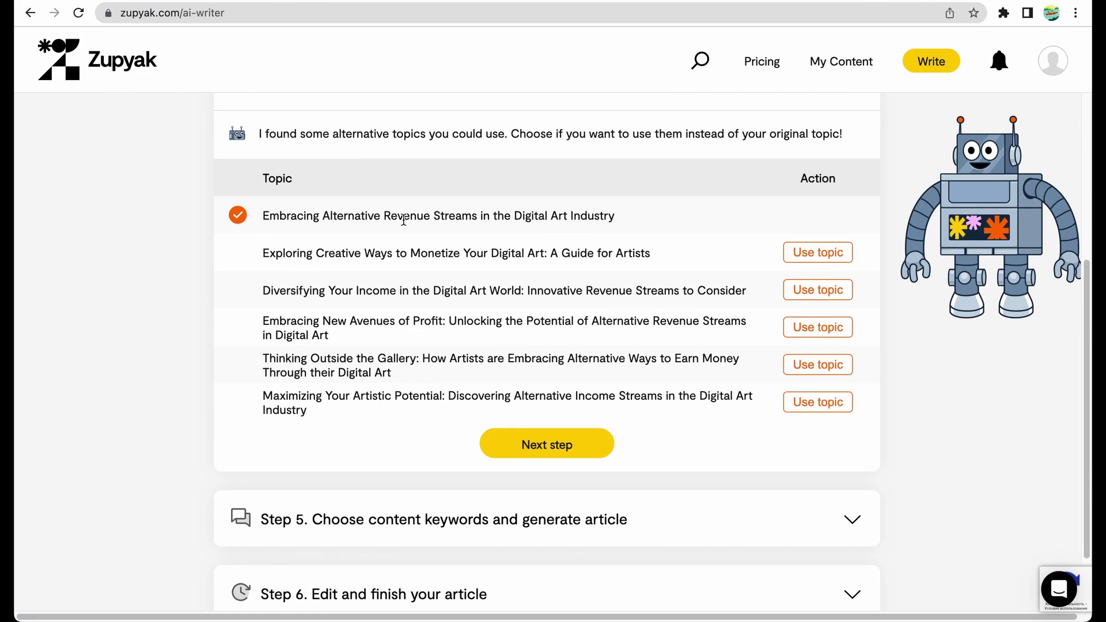
{"action": "left_click", "coordinate": [534, 446]}
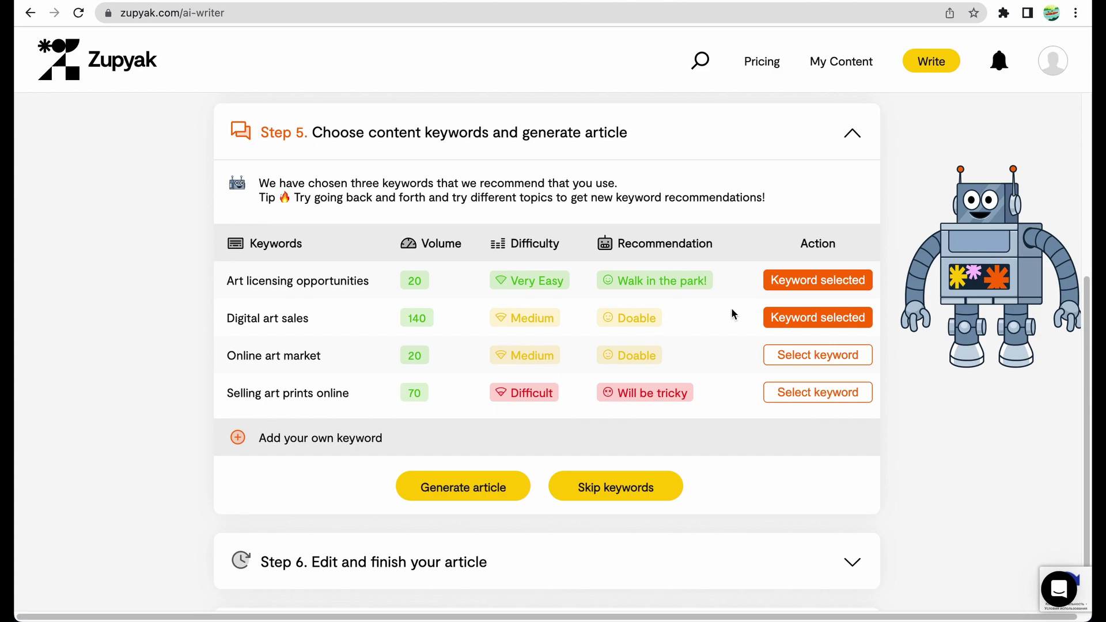
{"action": "left_click", "coordinate": [496, 487]}
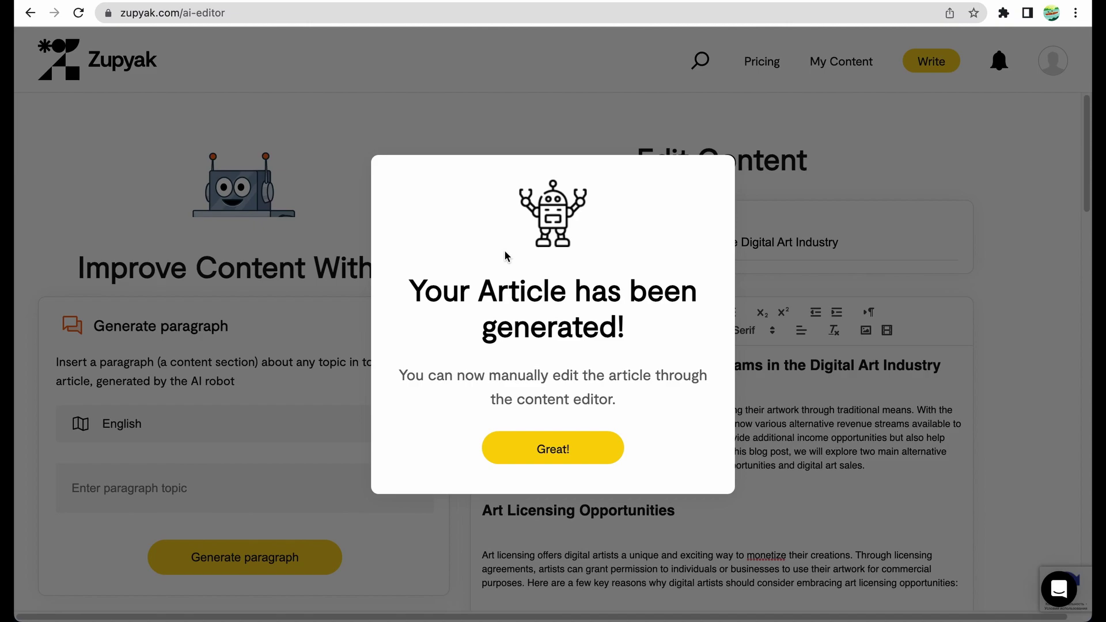
Dismiss the generated notice and review the intro, Art Licensing Opportunities and Digital Art Sales sections.
{"action": "left_click", "coordinate": [545, 458]}
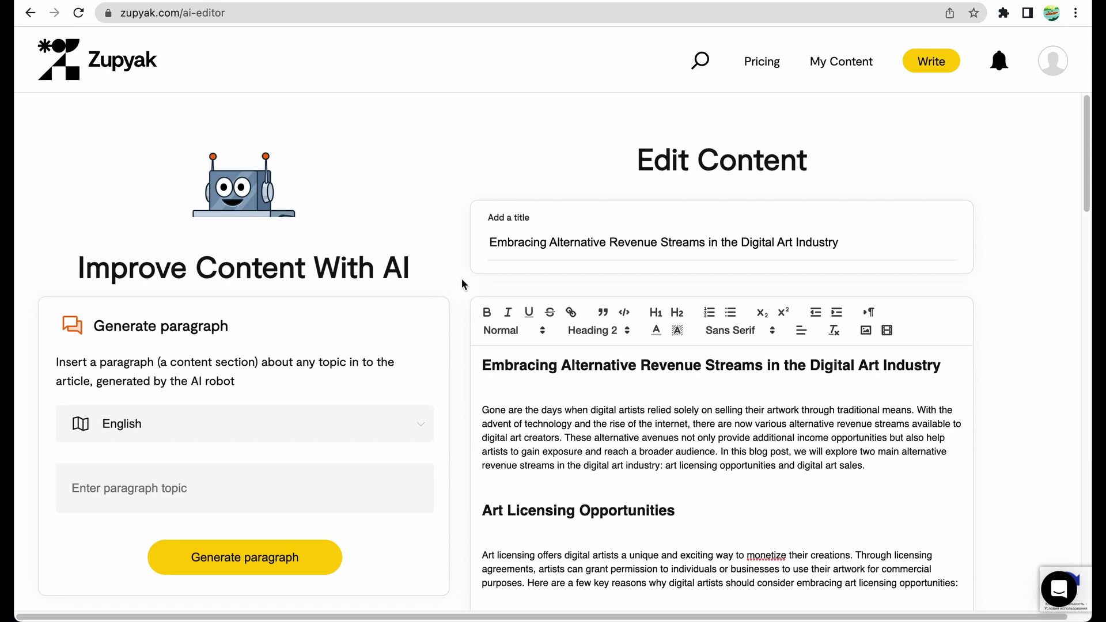
{"action": "scroll", "coordinate": [581, 315], "scroll_direction": "down", "scroll_amount": 5}
{"action": "scroll", "coordinate": [582, 315], "scroll_direction": "down", "scroll_amount": 2}
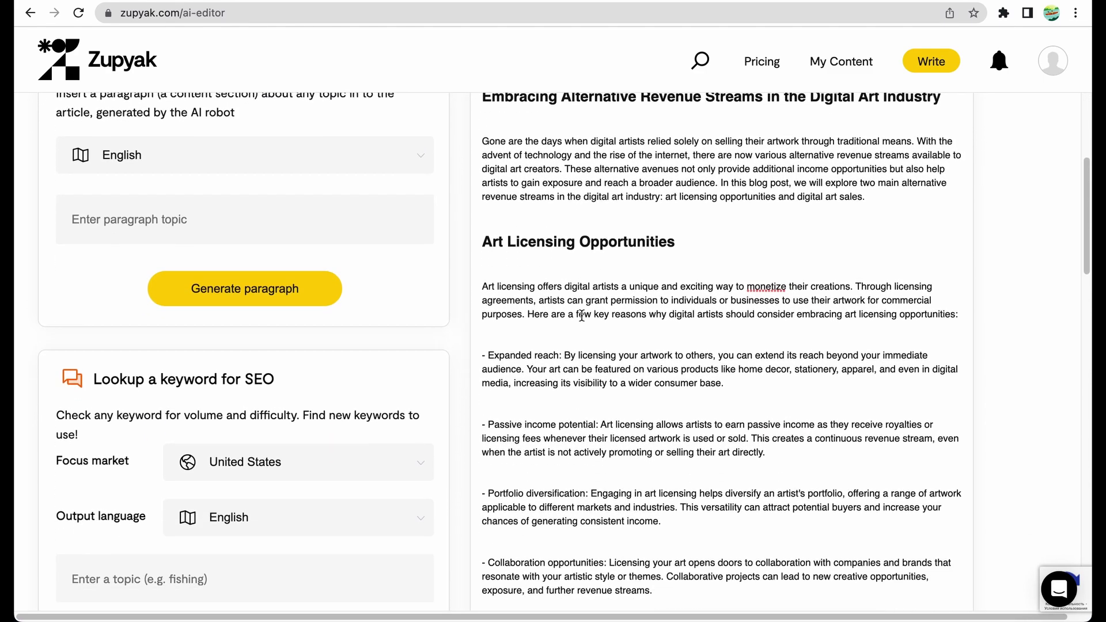
{"action": "scroll", "coordinate": [455, 296], "scroll_direction": "up", "scroll_amount": 6}
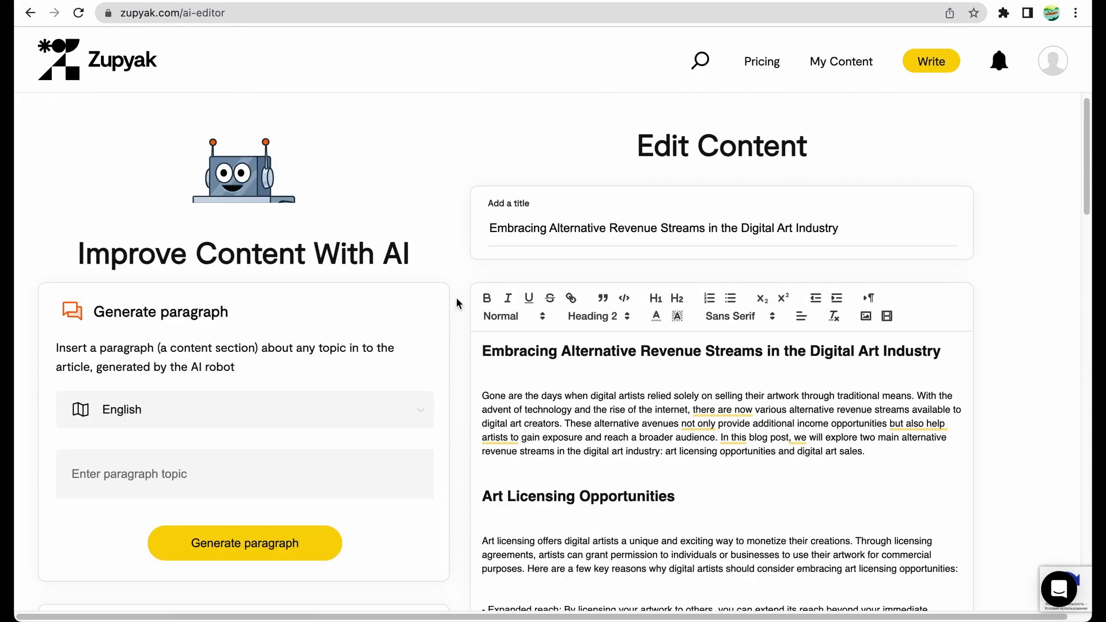
{"action": "scroll", "coordinate": [455, 296], "scroll_direction": "down", "scroll_amount": 2}
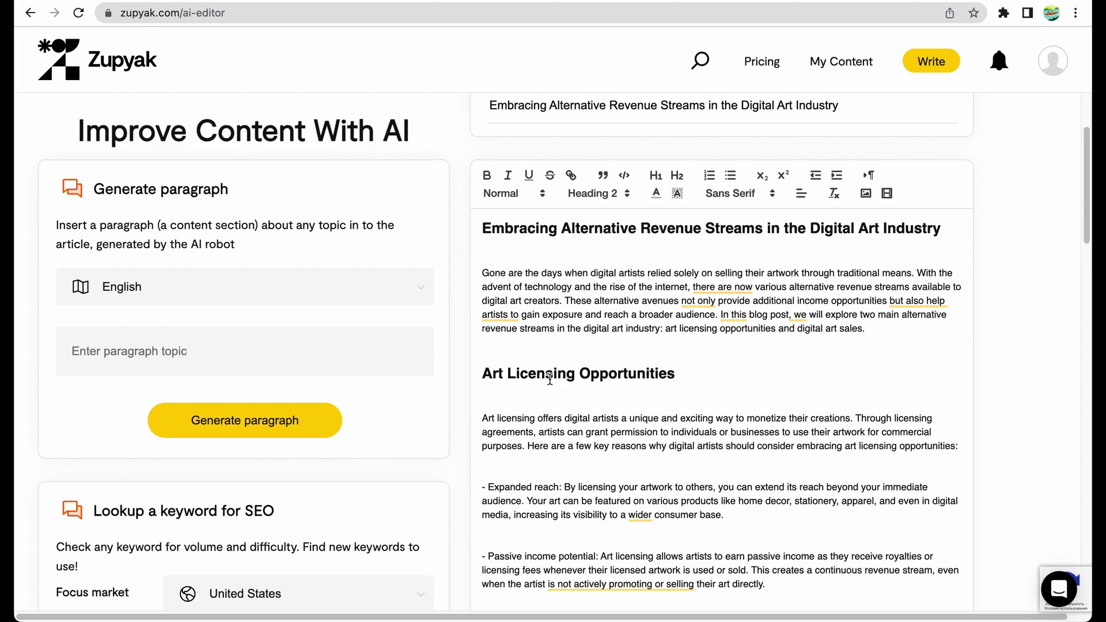
{"action": "scroll", "coordinate": [550, 380], "scroll_direction": "down", "scroll_amount": 2}
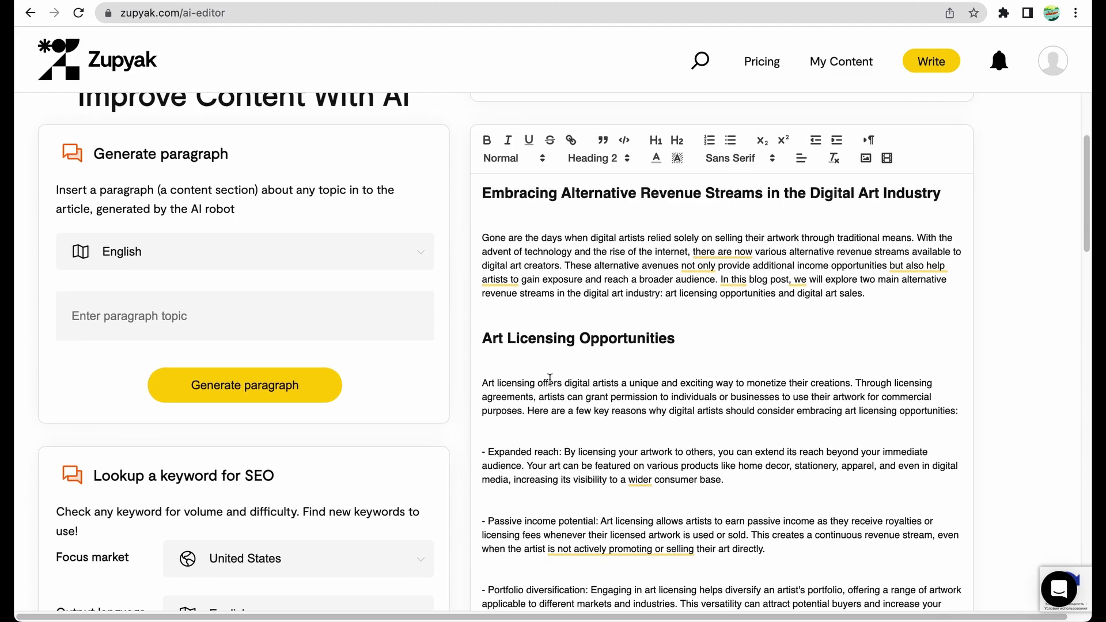
{"action": "scroll", "coordinate": [677, 279], "scroll_direction": "up", "scroll_amount": 3}
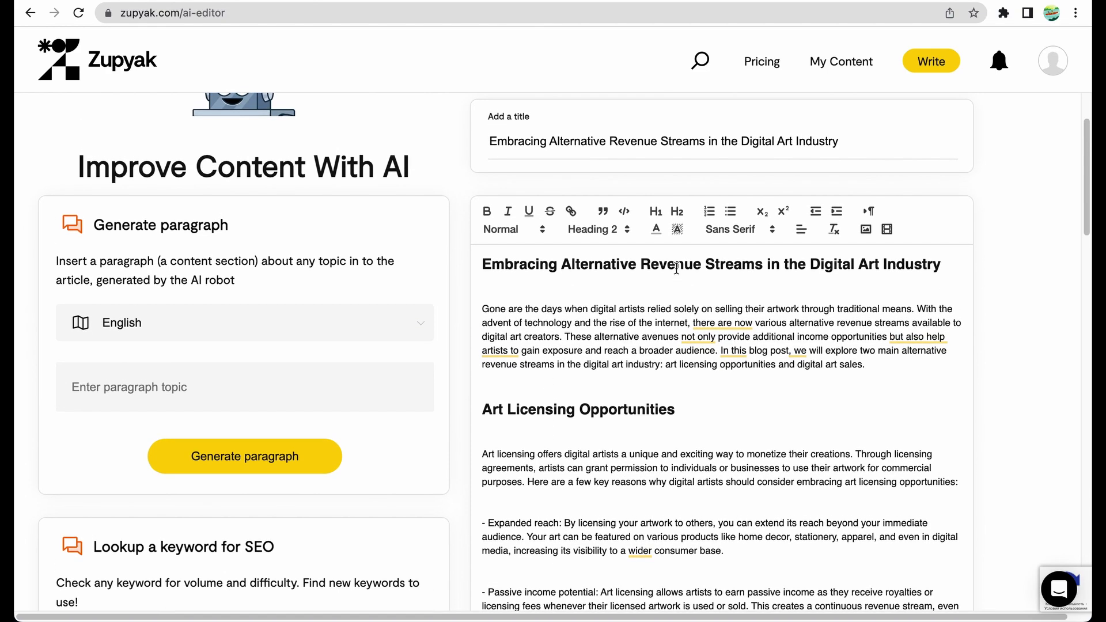
{"action": "double_click", "coordinate": [674, 264]}
{"action": "key", "text": "Up"}
{"action": "key", "text": "super+a"}
{"action": "scroll", "coordinate": [581, 397], "scroll_direction": "down", "scroll_amount": 12}
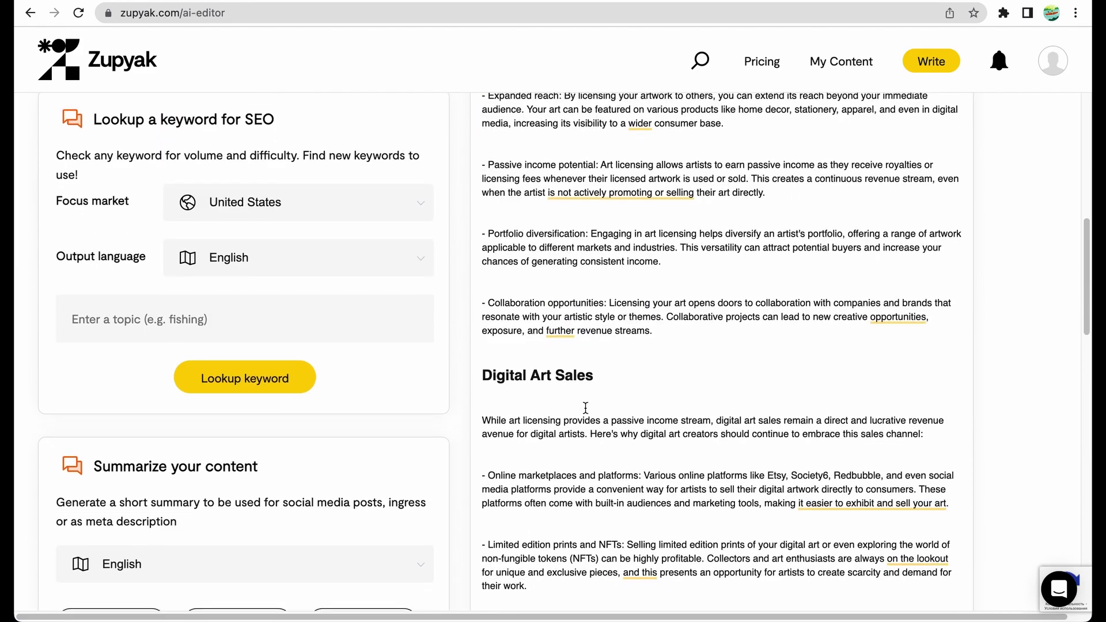
{"action": "right_click", "coordinate": [584, 406]}
{"action": "left_click", "coordinate": [590, 195]}
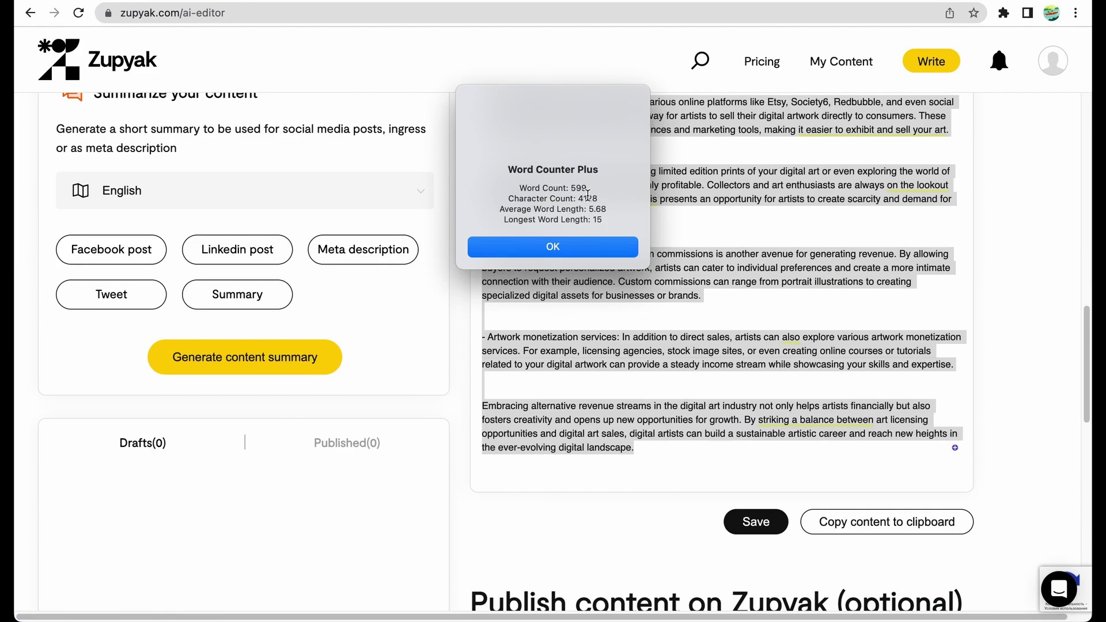
{"action": "left_click", "coordinate": [552, 247]}
{"action": "scroll", "coordinate": [636, 265], "scroll_direction": "up", "scroll_amount": 10}
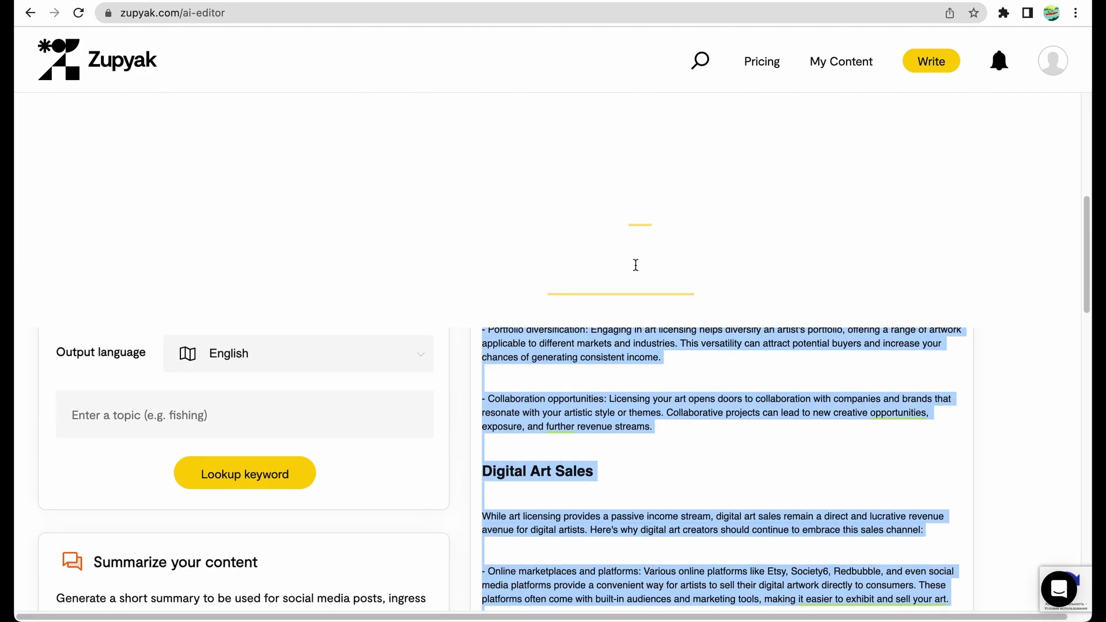
{"action": "scroll", "coordinate": [636, 264], "scroll_direction": "up", "scroll_amount": 3}
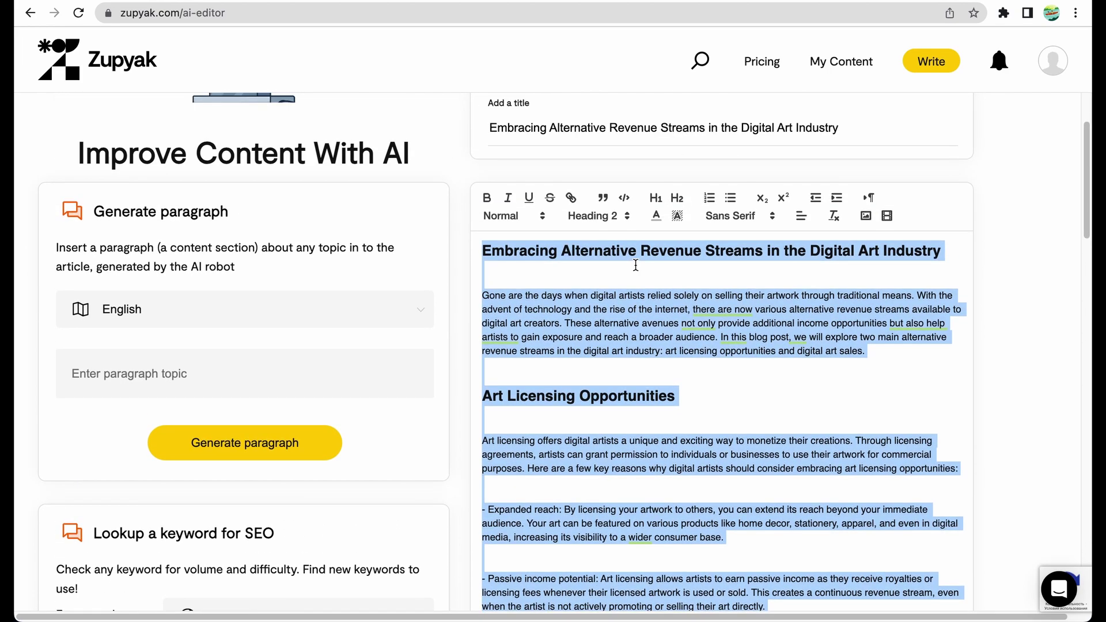
{"action": "left_click", "coordinate": [639, 256]}
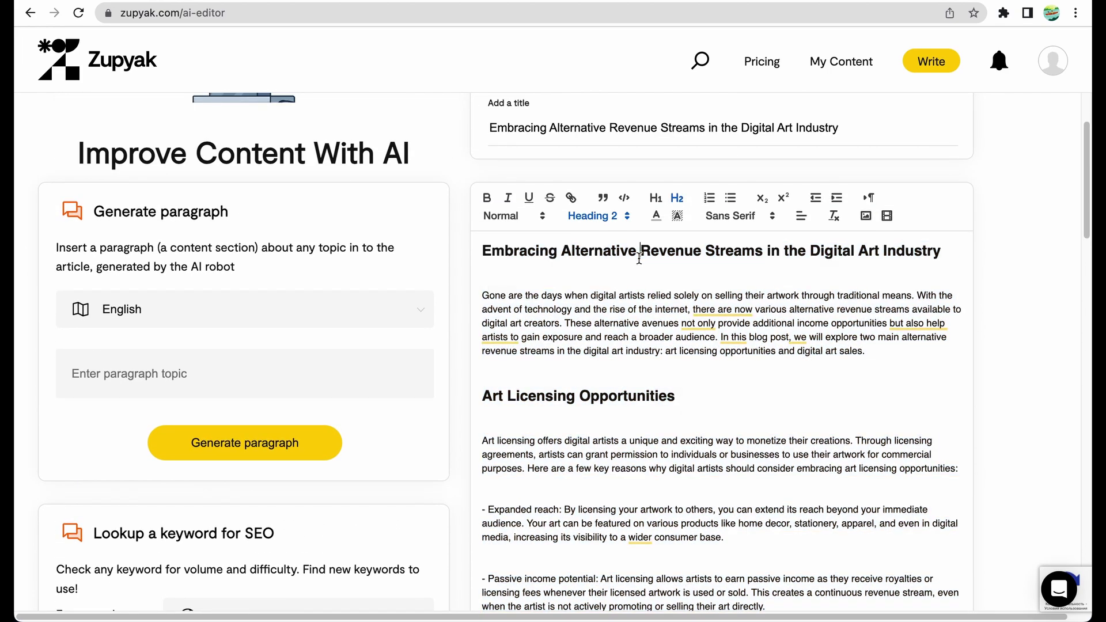
{"action": "scroll", "coordinate": [624, 259], "scroll_direction": "down", "scroll_amount": 1}
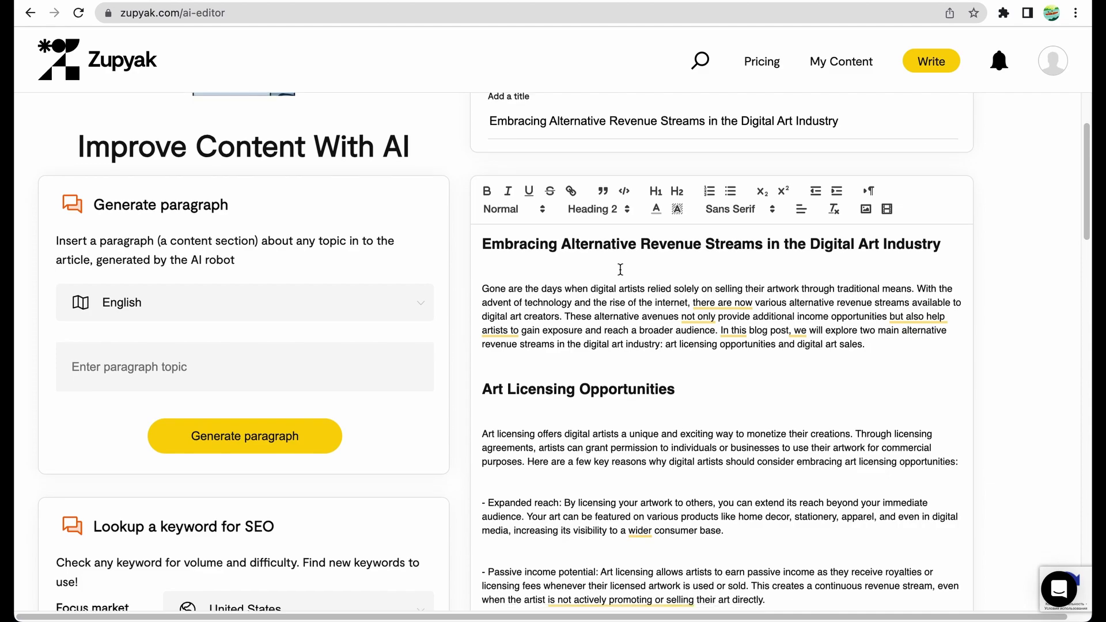
{"action": "triple_click", "coordinate": [649, 209]}
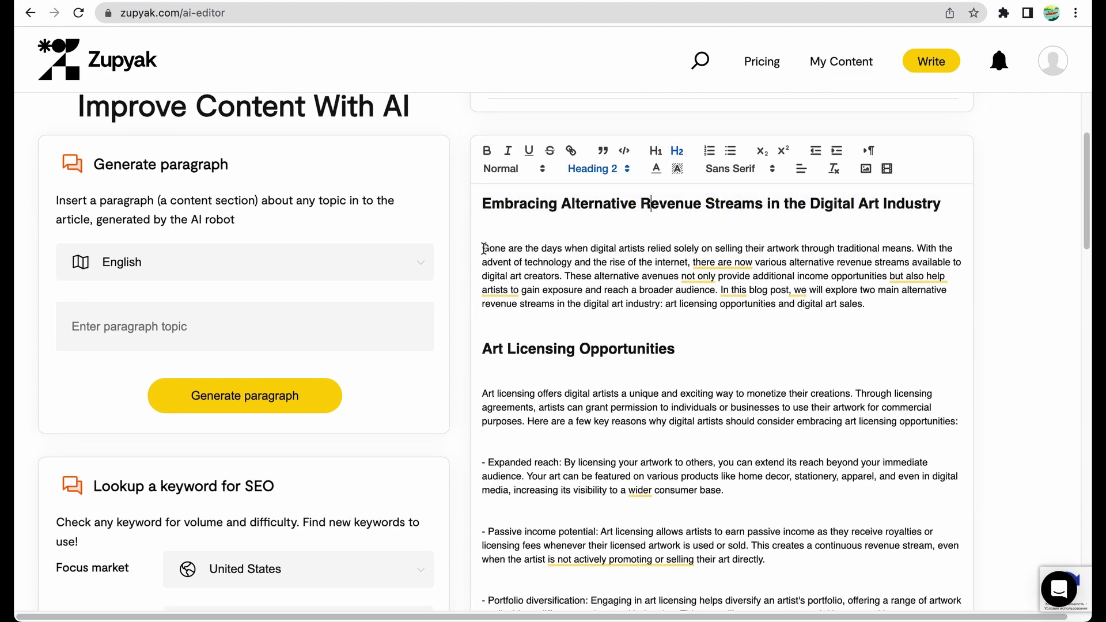
{"action": "left_click_drag", "start_coordinate": [483, 249], "coordinate": [716, 311]}
{"action": "left_click", "coordinate": [674, 350]}
{"action": "scroll", "coordinate": [636, 230], "scroll_direction": "down", "scroll_amount": 2}
{"action": "left_click_drag", "start_coordinate": [650, 126], "coordinate": [719, 129]}
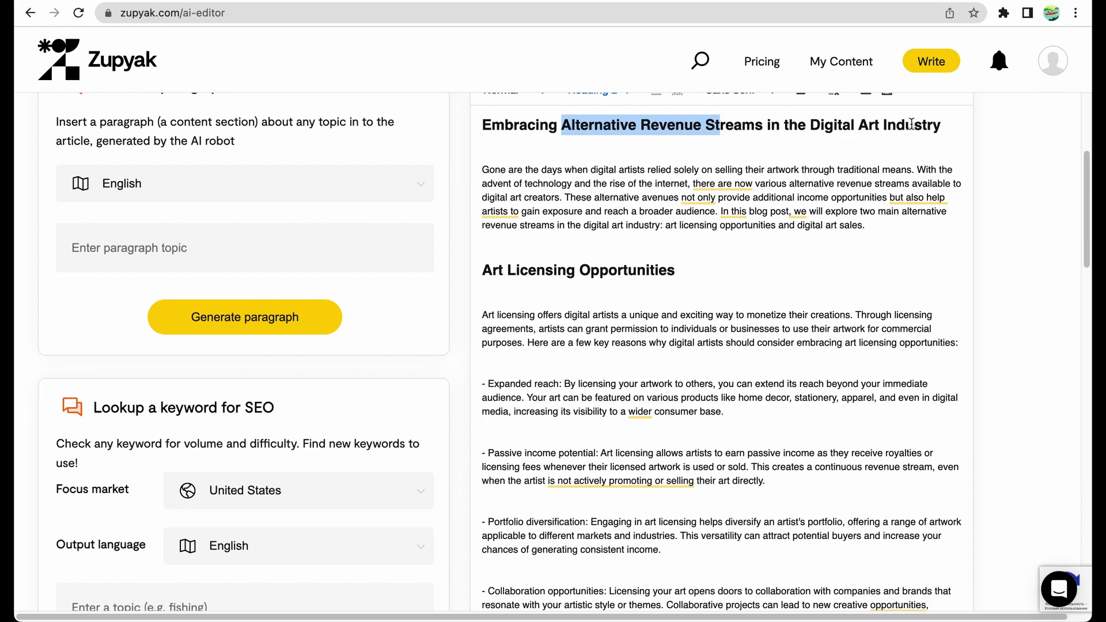
{"action": "left_click", "coordinate": [526, 263]}
{"action": "left_click_drag", "start_coordinate": [483, 270], "coordinate": [596, 162]}
{"action": "scroll", "coordinate": [668, 270], "scroll_direction": "down", "scroll_amount": 9}
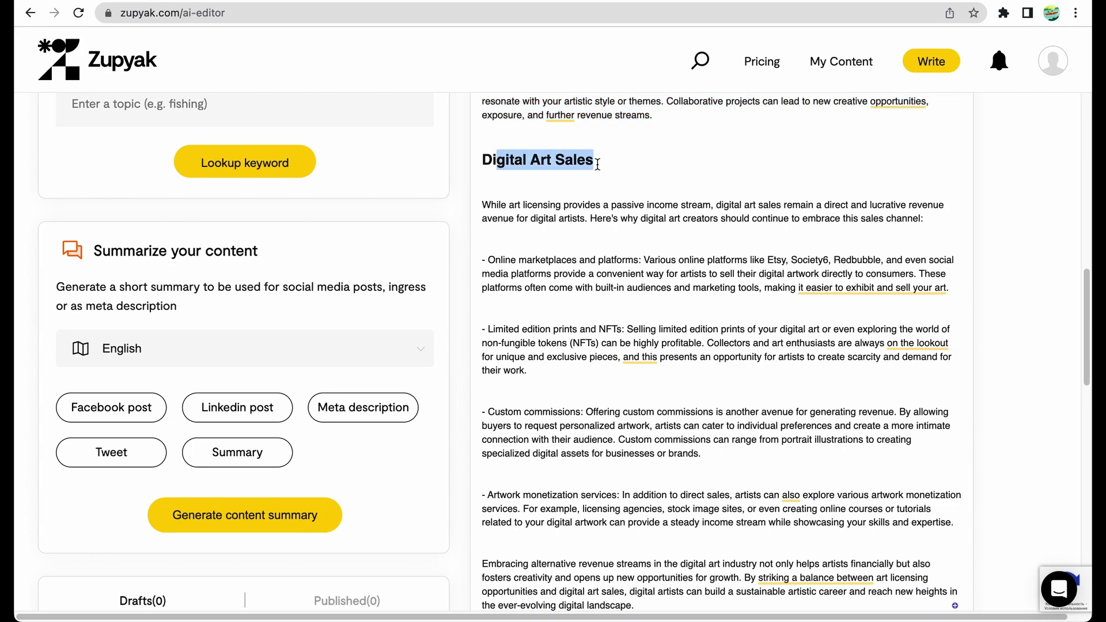
{"action": "left_click", "coordinate": [546, 189]}
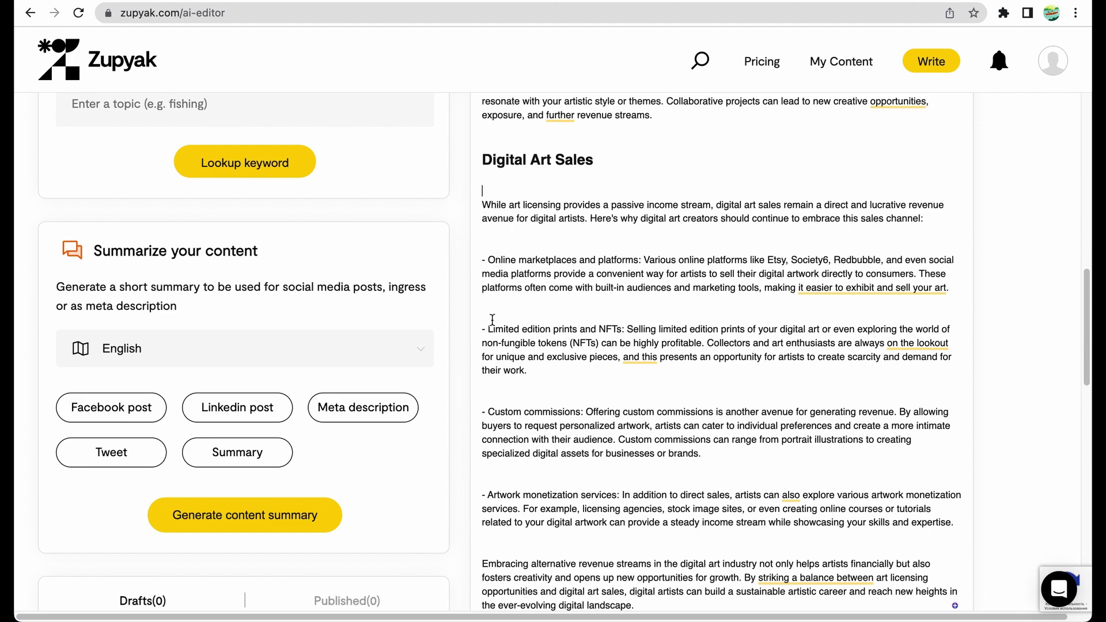
{"action": "left_click", "coordinate": [502, 262]}
{"action": "left_click_drag", "start_coordinate": [537, 261], "coordinate": [581, 263]}
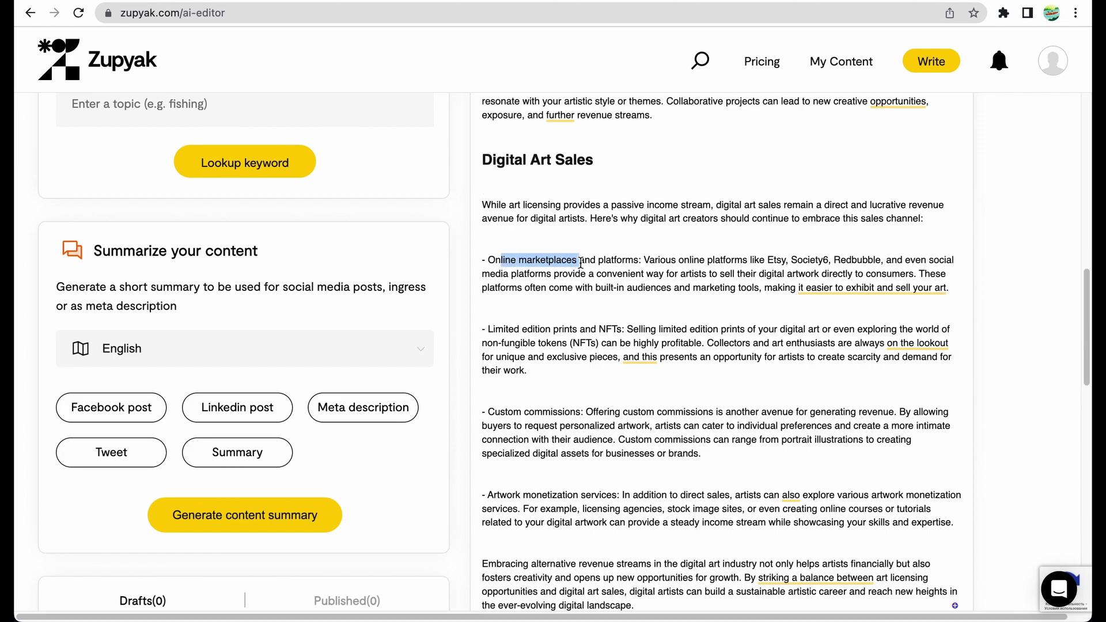
{"action": "left_click", "coordinate": [559, 331]}
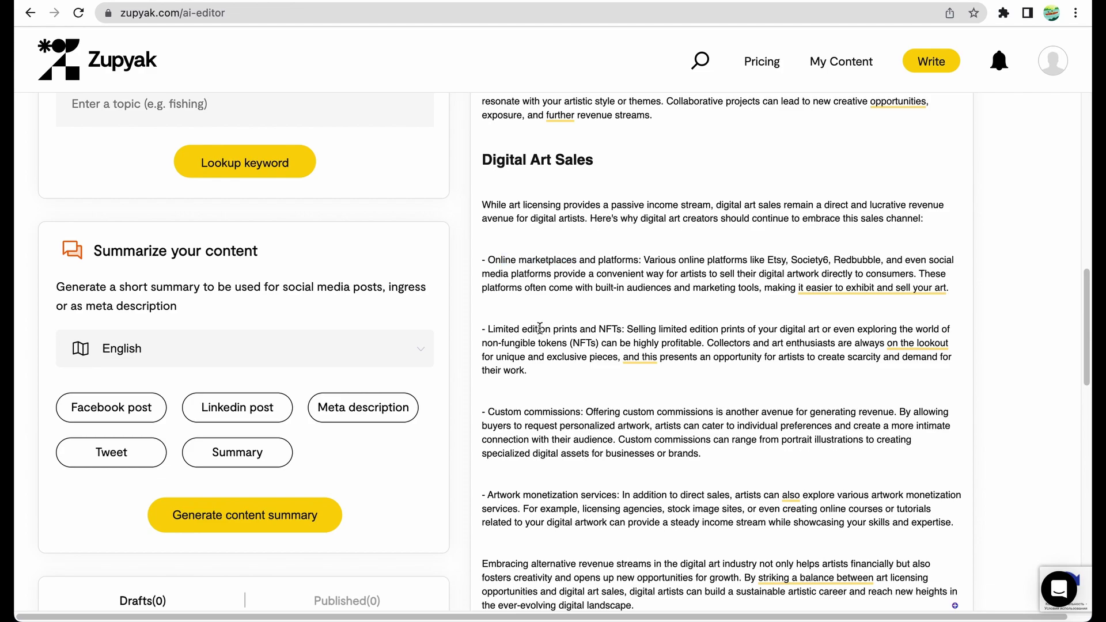
{"action": "left_click_drag", "start_coordinate": [540, 329], "coordinate": [612, 331]}
{"action": "scroll", "coordinate": [605, 388], "scroll_direction": "down", "scroll_amount": 2}
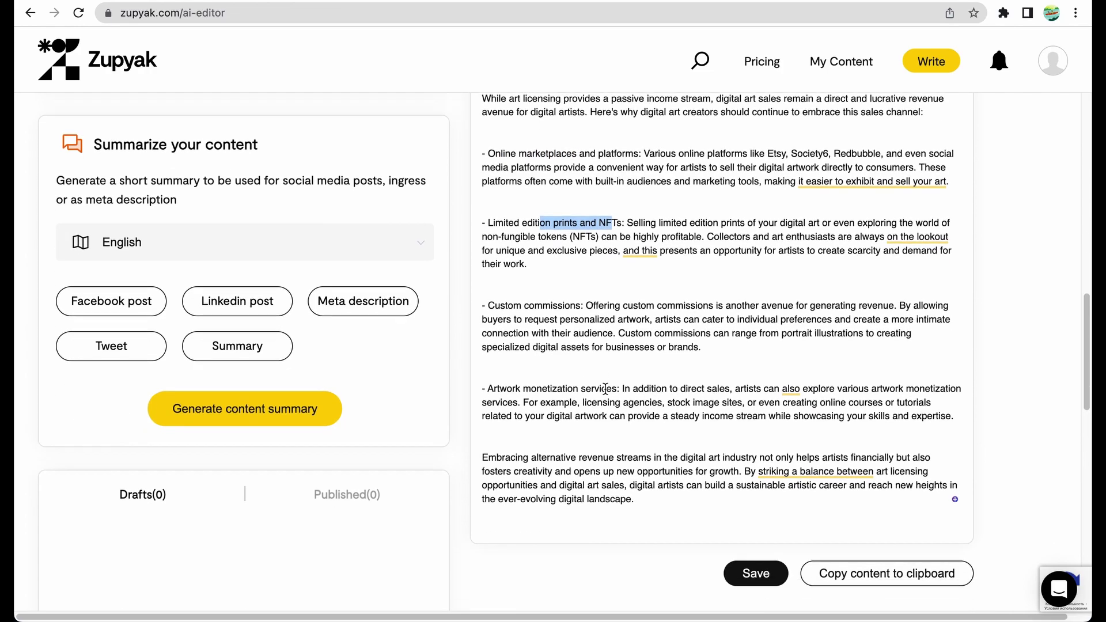
{"action": "scroll", "coordinate": [613, 475], "scroll_direction": "down", "scroll_amount": 1}
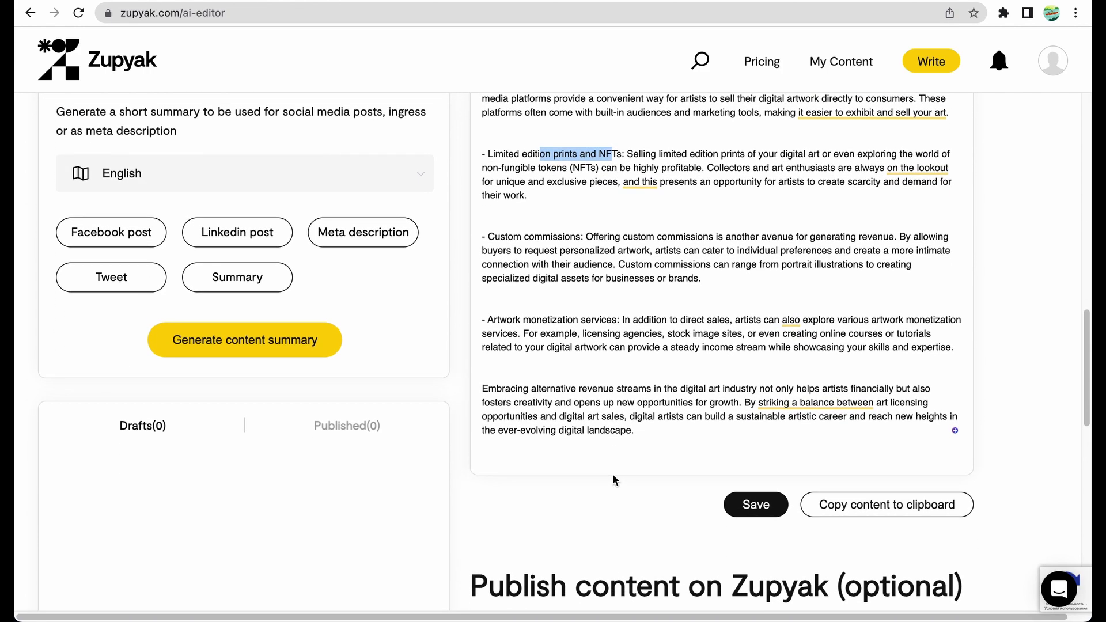
{"action": "scroll", "coordinate": [612, 473], "scroll_direction": "up", "scroll_amount": 15}
{"action": "left_click", "coordinate": [537, 470]}
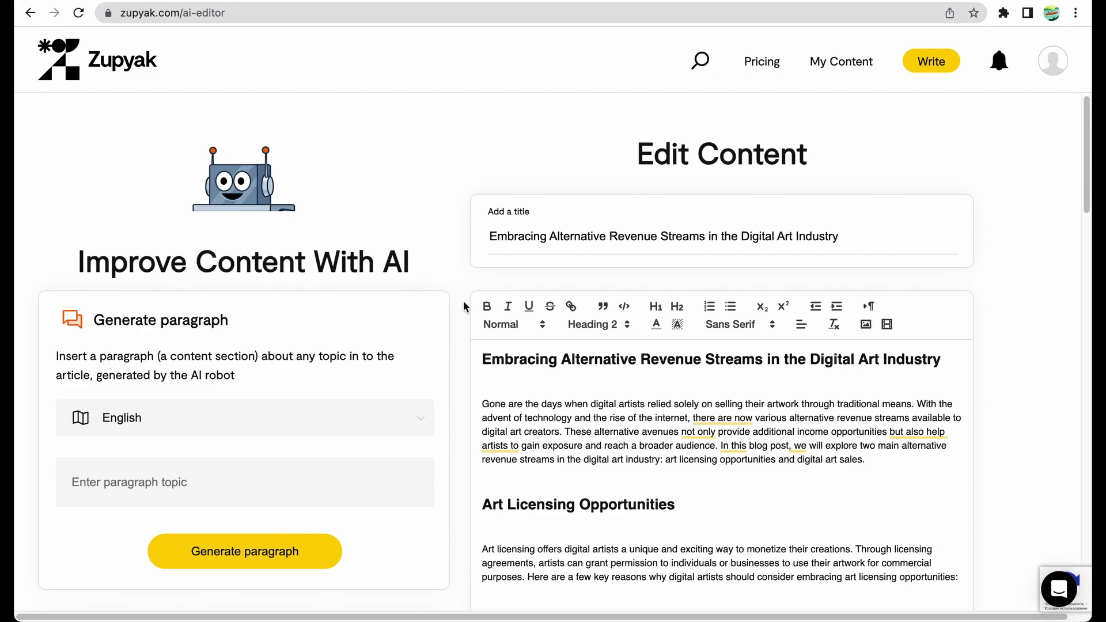
Add the line 'How to make money with digital art for t-shirts' as a Heading 2.
{"action": "scroll", "coordinate": [325, 316], "scroll_direction": "down", "scroll_amount": 2}
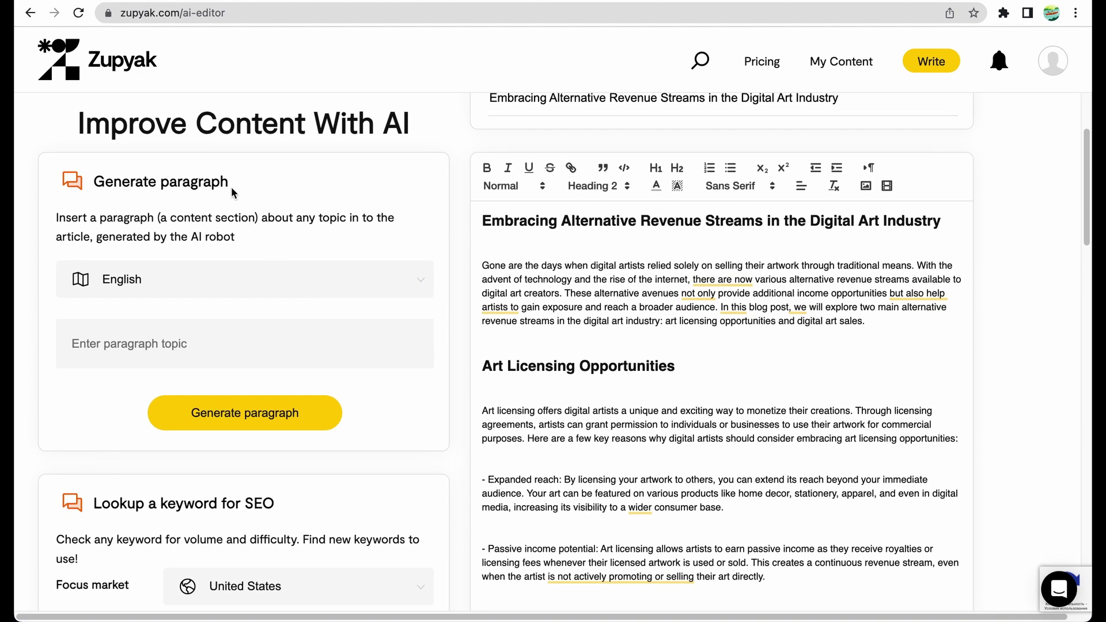
{"action": "scroll", "coordinate": [461, 374], "scroll_direction": "down", "scroll_amount": 2}
{"action": "type", "text": "How to make money with digital art for t-shirts"}
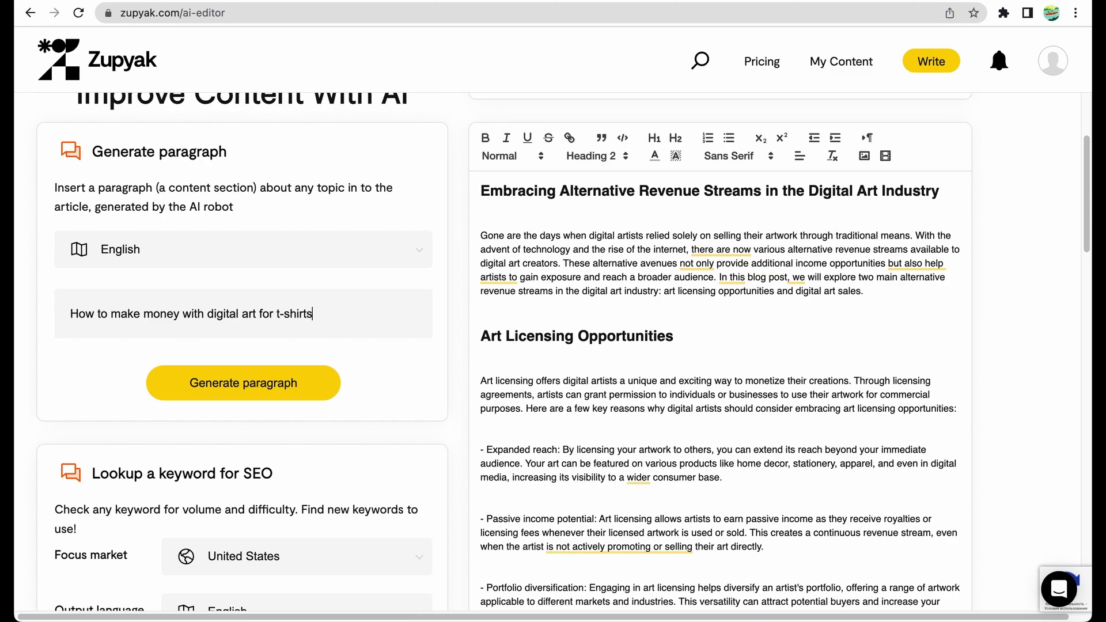
{"action": "key", "text": "Return"}
{"action": "left_click", "coordinate": [609, 259]}
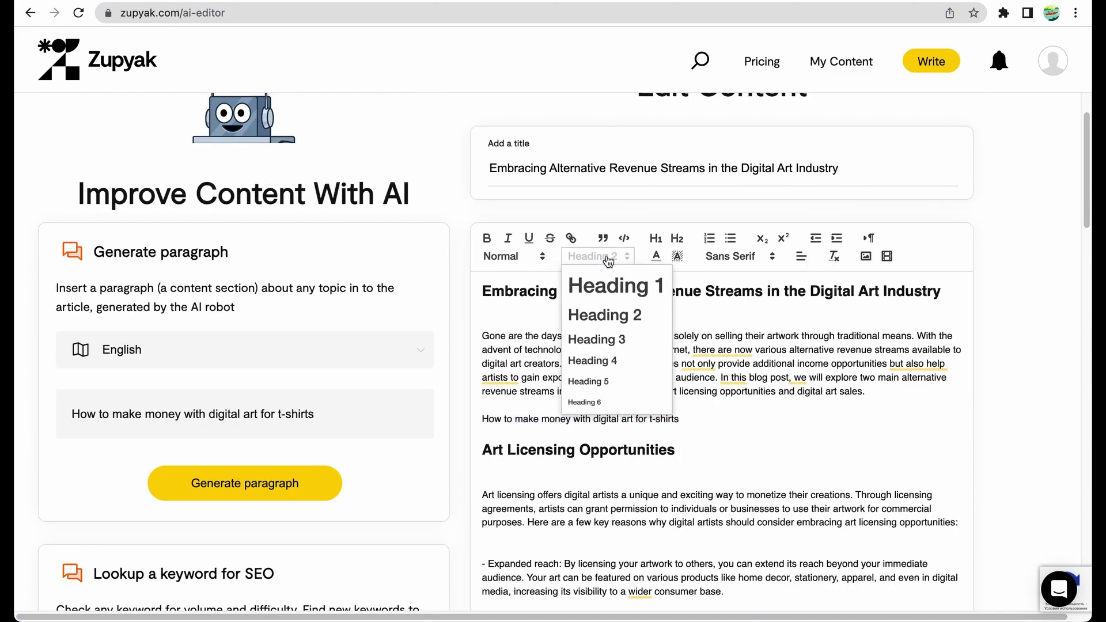
{"action": "left_click", "coordinate": [611, 313]}
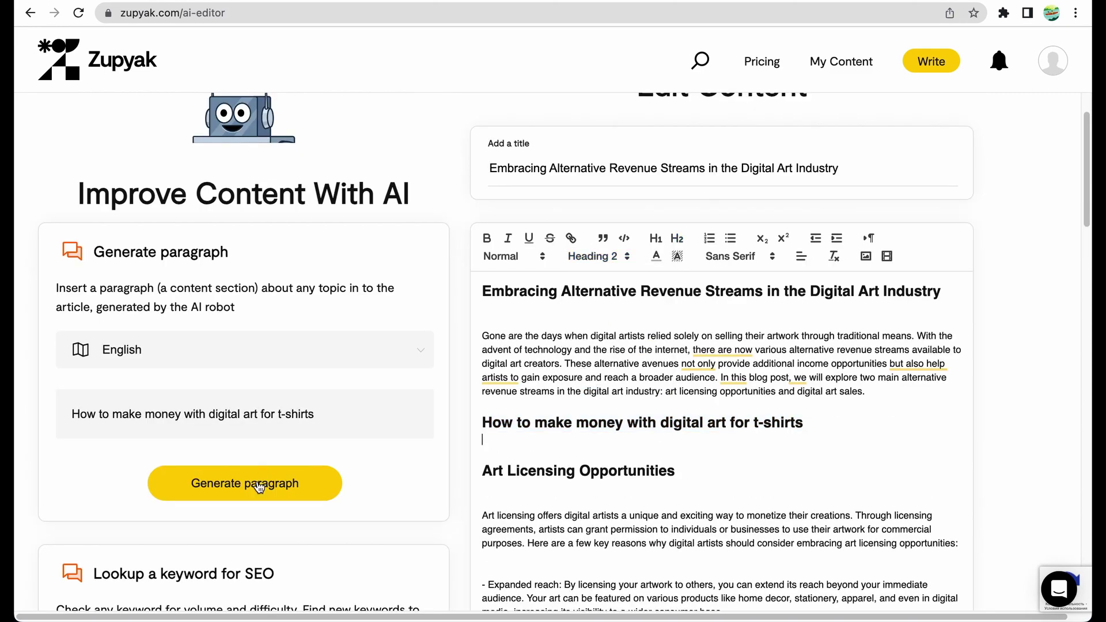
Generate an AI paragraph on the t-shirts topic and copy it to the clipboard.
{"action": "left_click", "coordinate": [257, 484]}
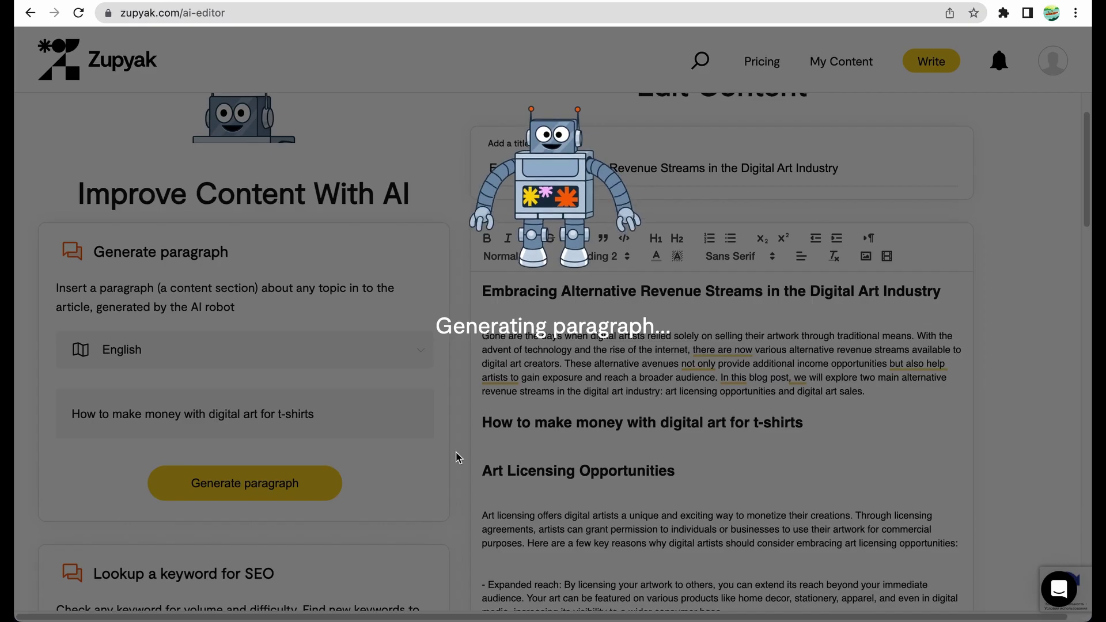
{"action": "scroll", "coordinate": [323, 416], "scroll_direction": "down", "scroll_amount": 2}
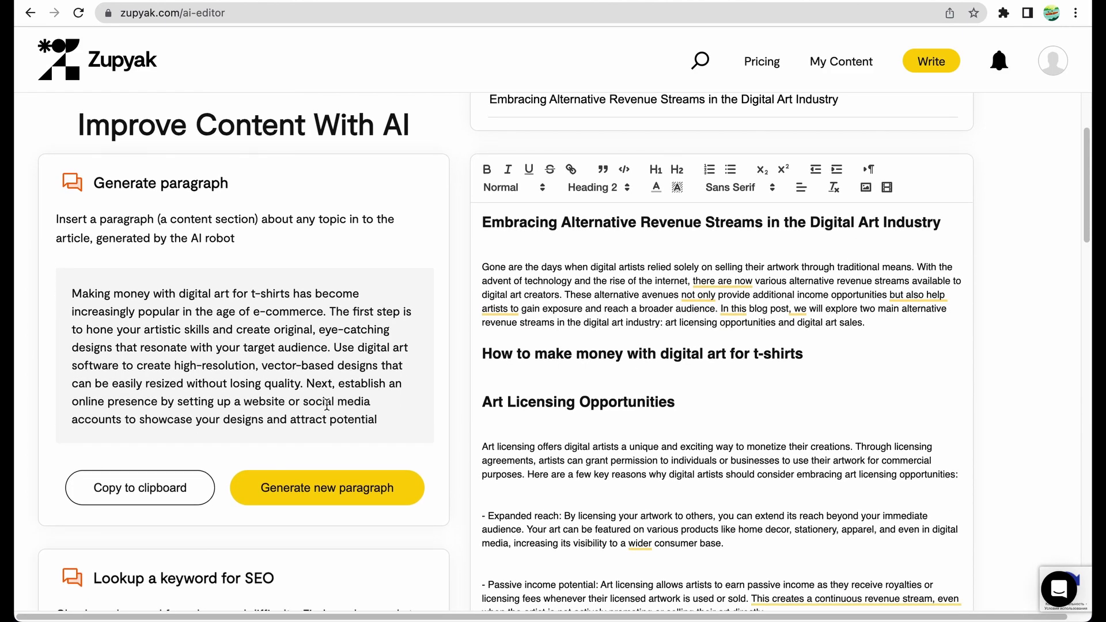
{"action": "scroll", "coordinate": [325, 410], "scroll_direction": "down", "scroll_amount": 1}
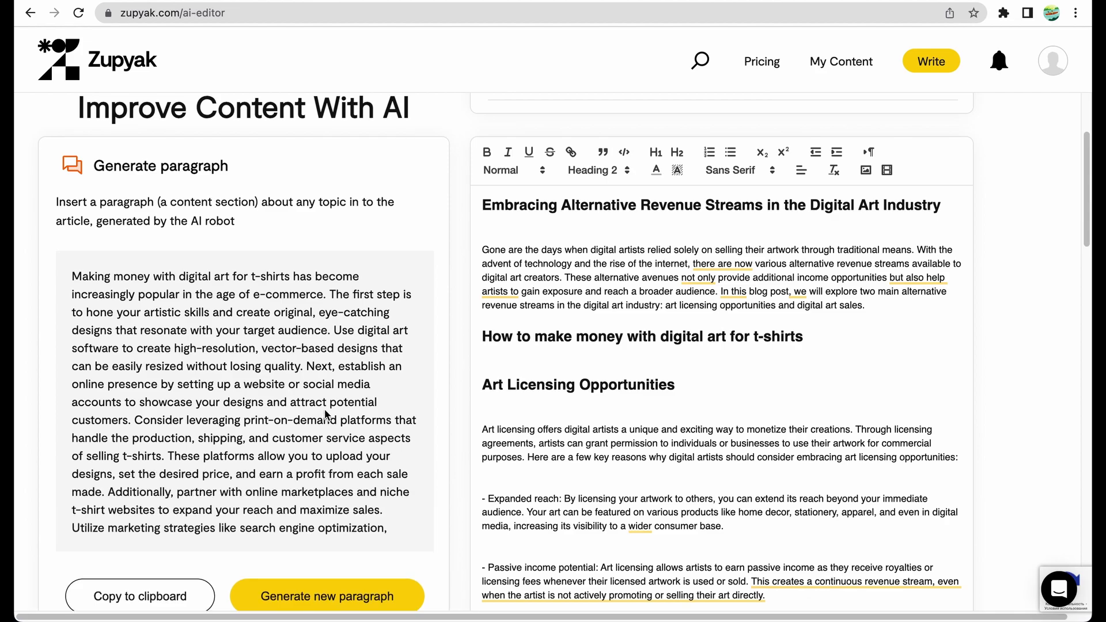
{"action": "scroll", "coordinate": [325, 413], "scroll_direction": "down", "scroll_amount": 2}
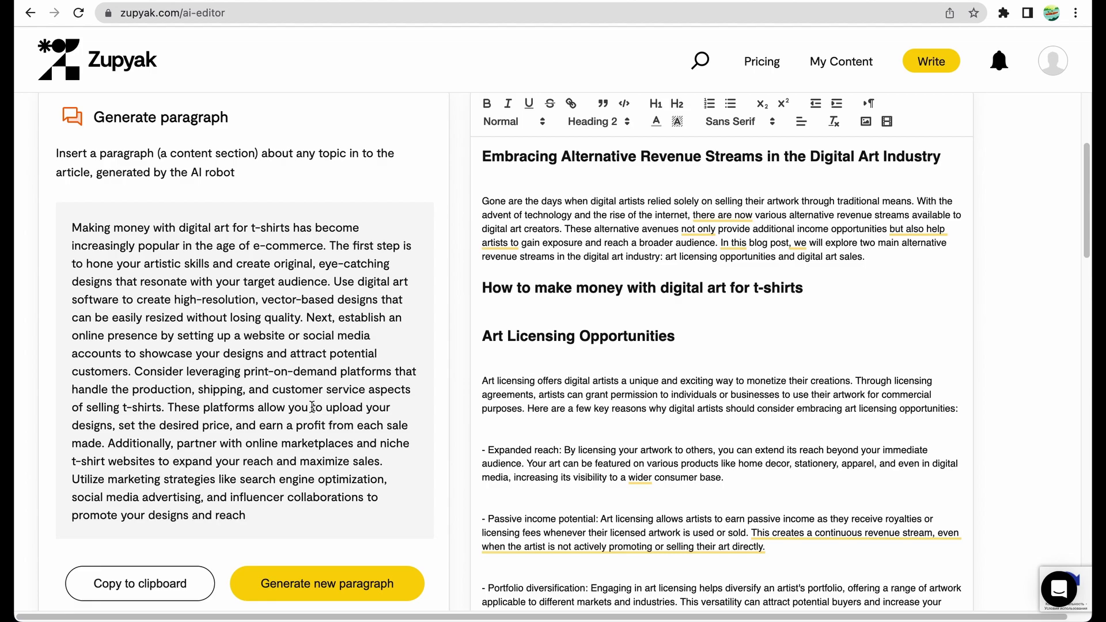
{"action": "left_click", "coordinate": [140, 577]}
Paste the generated paragraph beneath the t-shirts heading and check the result.
{"action": "scroll", "coordinate": [576, 346], "scroll_direction": "down", "scroll_amount": 2}
{"action": "left_click", "coordinate": [812, 217]}
{"action": "key", "text": "ctrl+v"}
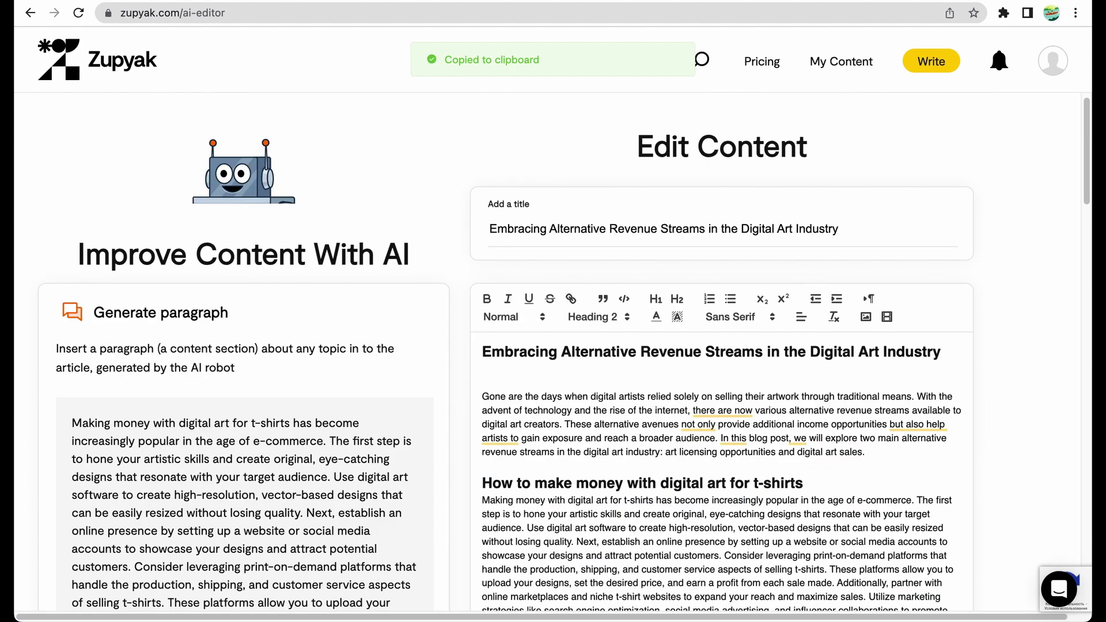
{"action": "scroll", "coordinate": [806, 346], "scroll_direction": "down", "scroll_amount": 3}
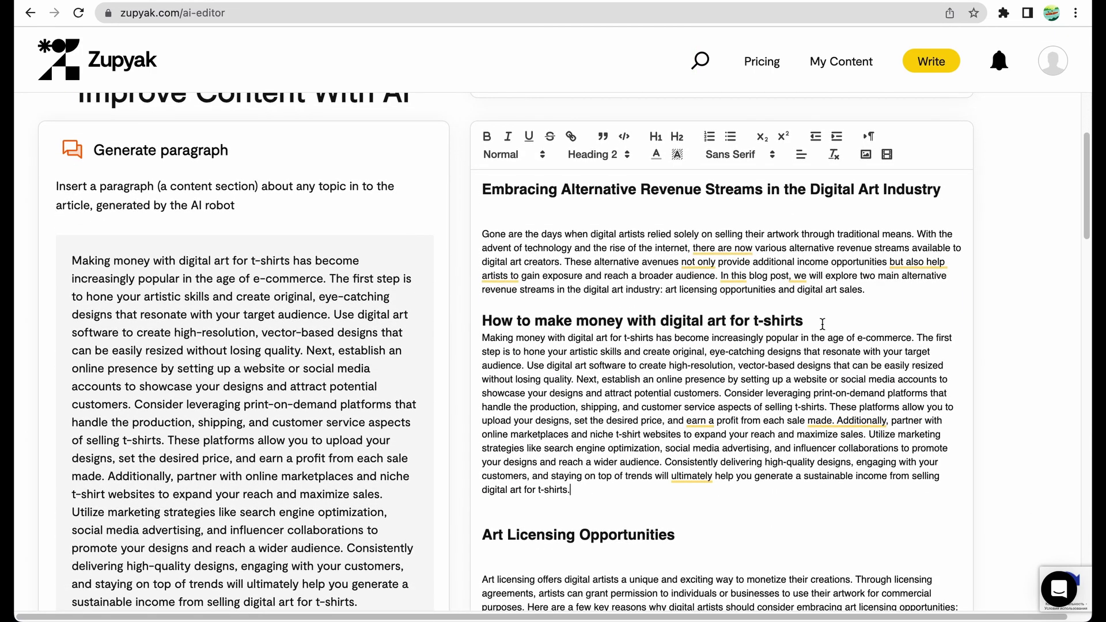
{"action": "scroll", "coordinate": [639, 279], "scroll_direction": "down", "scroll_amount": 2}
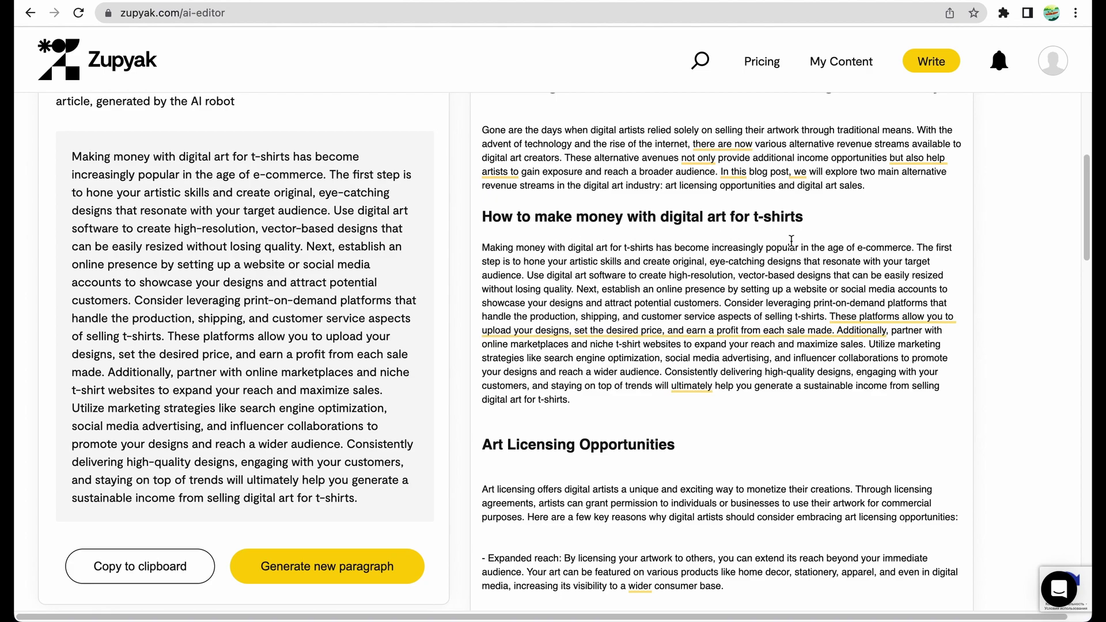
{"action": "scroll", "coordinate": [652, 401], "scroll_direction": "up", "scroll_amount": 1}
{"action": "left_click_drag", "start_coordinate": [628, 417], "coordinate": [591, 282]}
{"action": "left_click", "coordinate": [591, 283]}
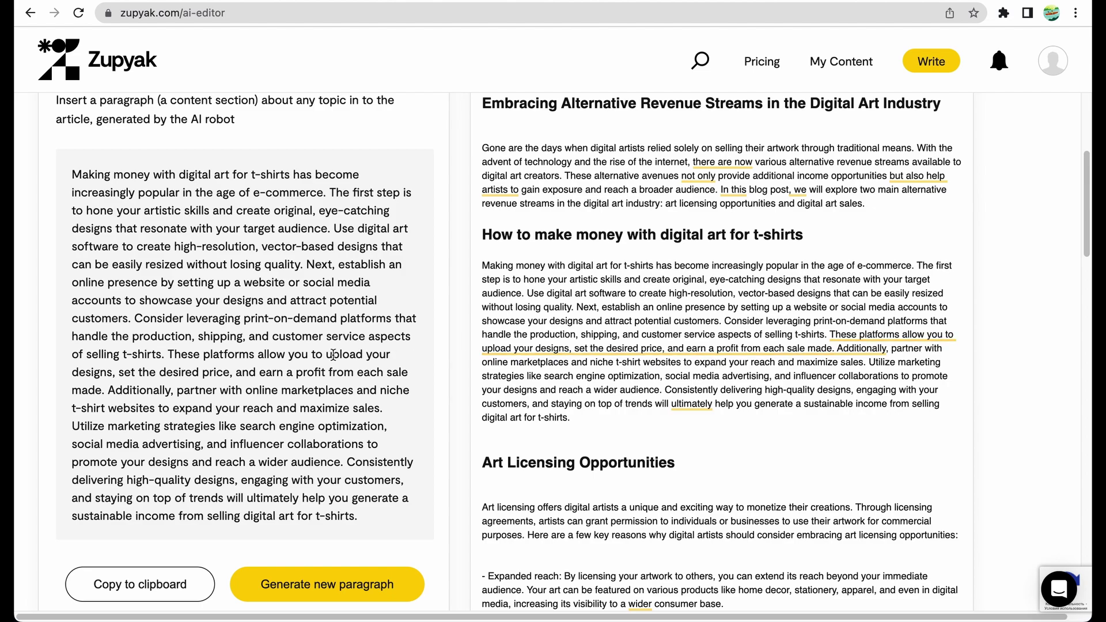
{"action": "scroll", "coordinate": [333, 354], "scroll_direction": "down", "scroll_amount": 4}
Look up 'how to make money with digital art' for SEO: volume 110, rated Easy.
{"action": "scroll", "coordinate": [333, 356], "scroll_direction": "down", "scroll_amount": 4}
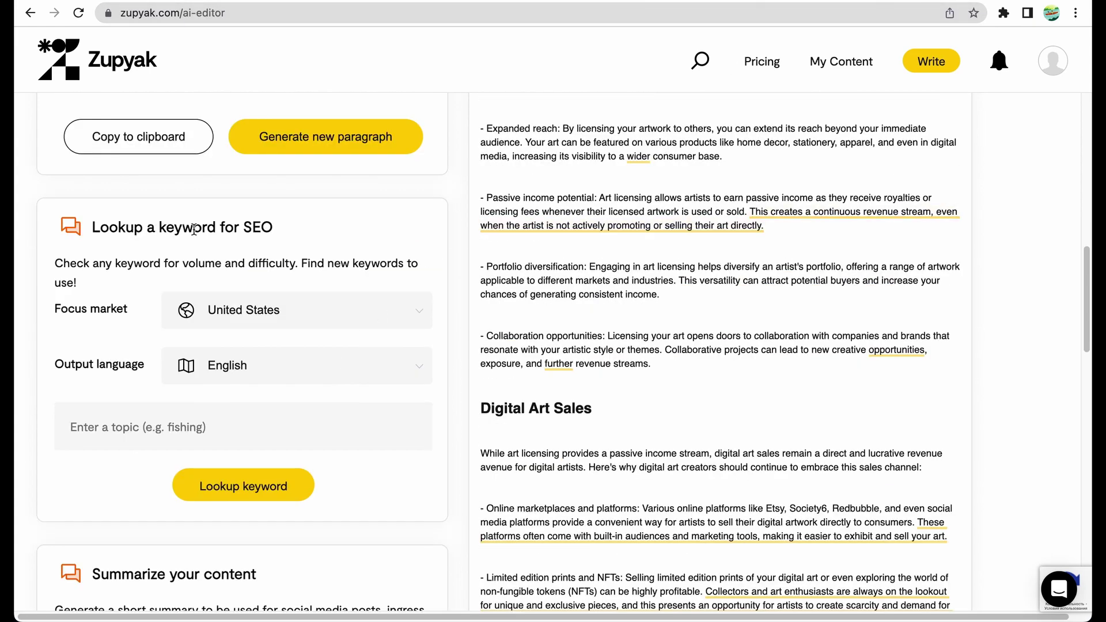
{"action": "left_click", "coordinate": [131, 407]}
{"action": "key", "text": "ctrl+v"}
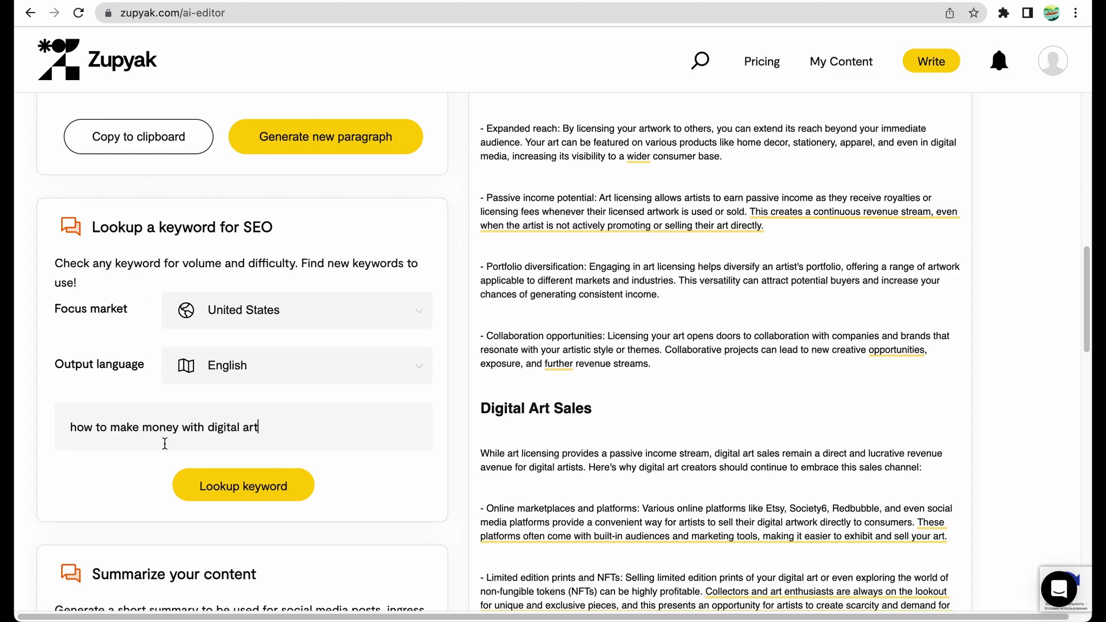
{"action": "left_click", "coordinate": [217, 486]}
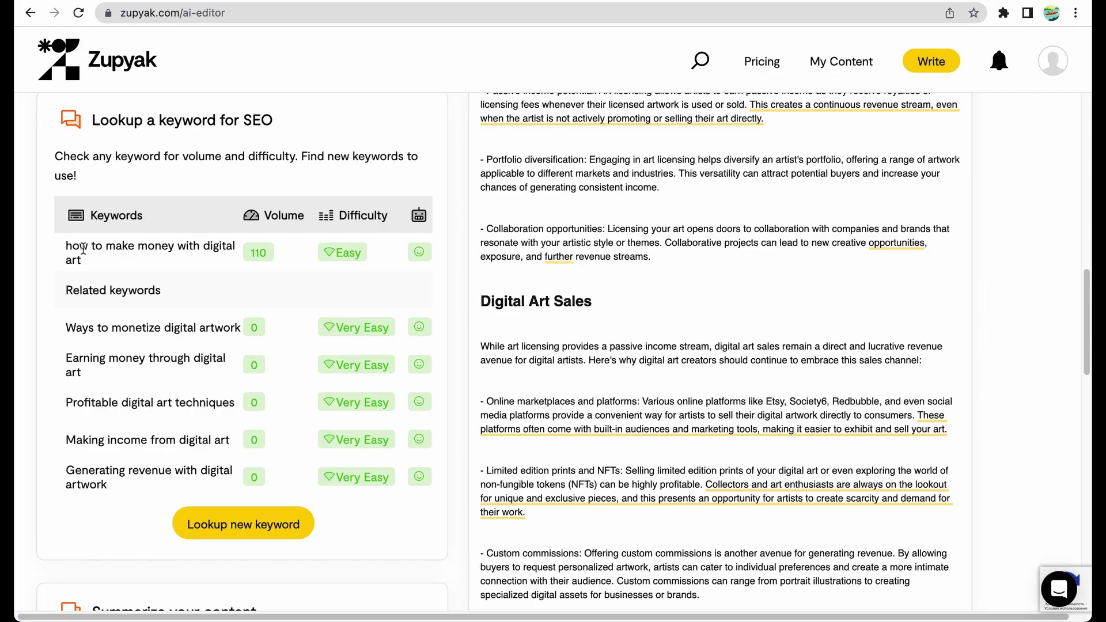
{"action": "left_click_drag", "start_coordinate": [69, 249], "coordinate": [270, 251]}
{"action": "left_click", "coordinate": [250, 252]}
{"action": "left_click", "coordinate": [336, 251]}
{"action": "left_click_drag", "start_coordinate": [383, 249], "coordinate": [176, 246]}
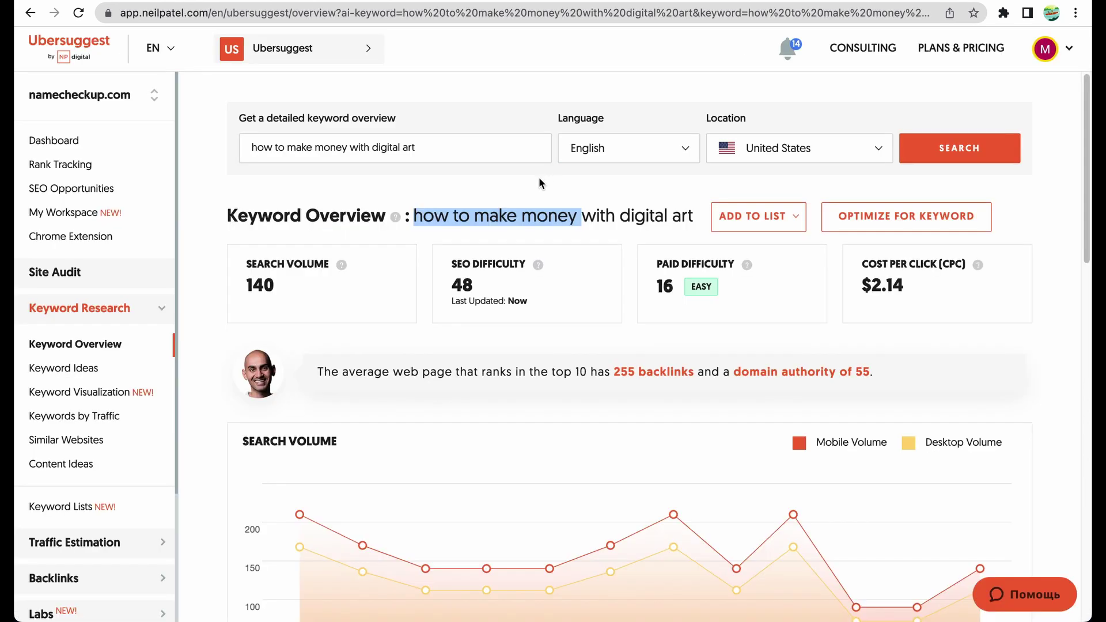
{"action": "left_click", "coordinate": [506, 198]}
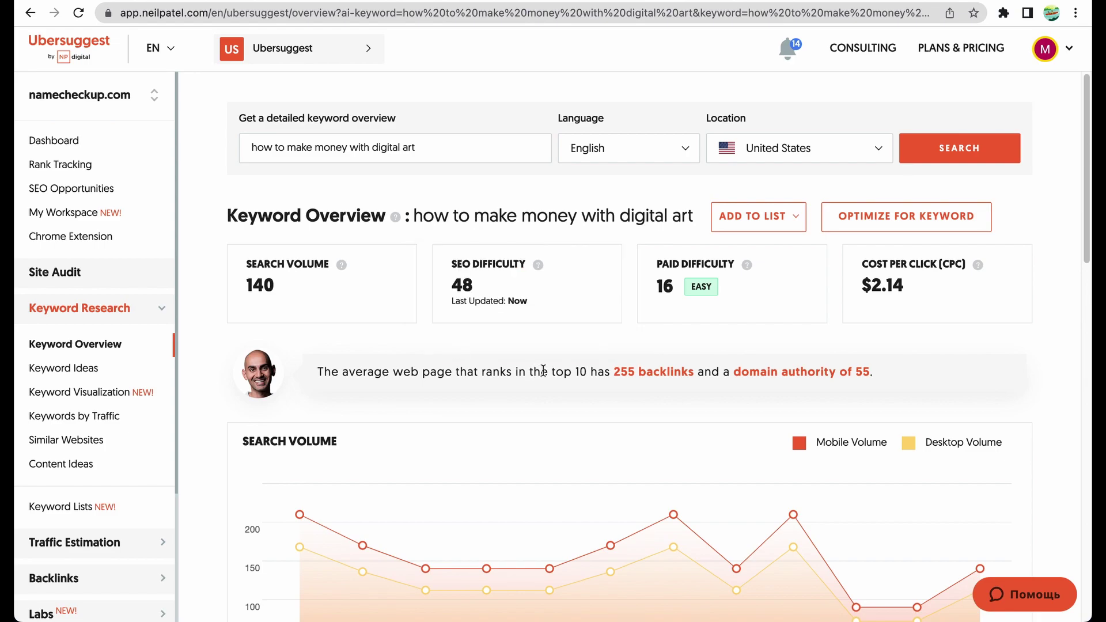
Highlight the 255 backlinks figure in Ubersuggest's overview for 'how to make money with digital art'.
{"action": "left_click_drag", "start_coordinate": [603, 371], "coordinate": [717, 372]}
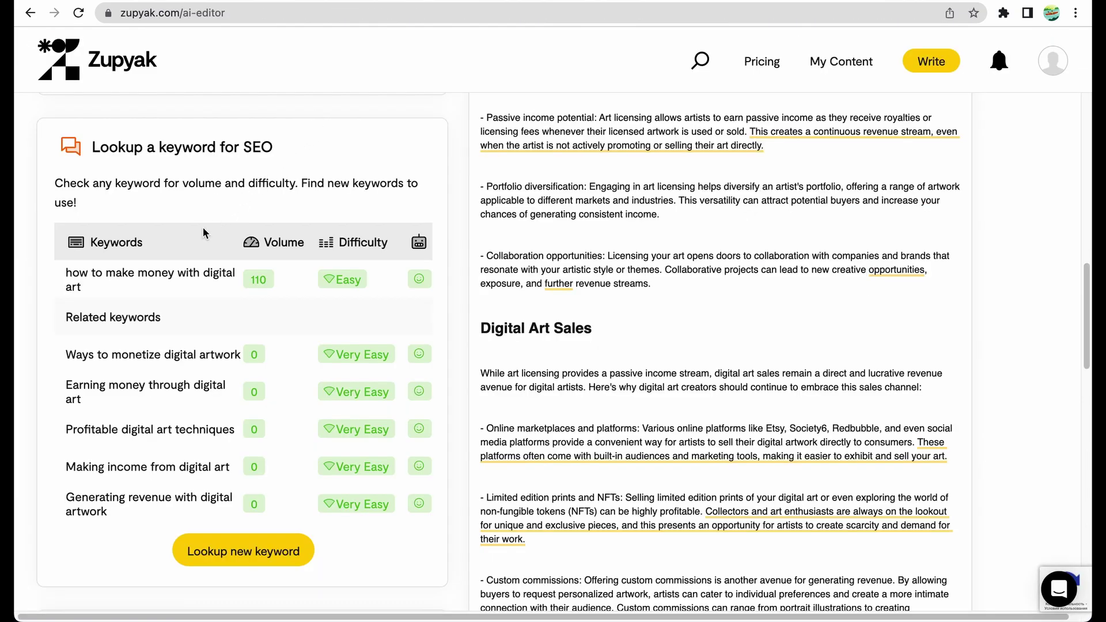
Generate a Summary-type summary of the digital art revenue streams article and review it.
{"action": "scroll", "coordinate": [213, 201], "scroll_direction": "up", "scroll_amount": 1}
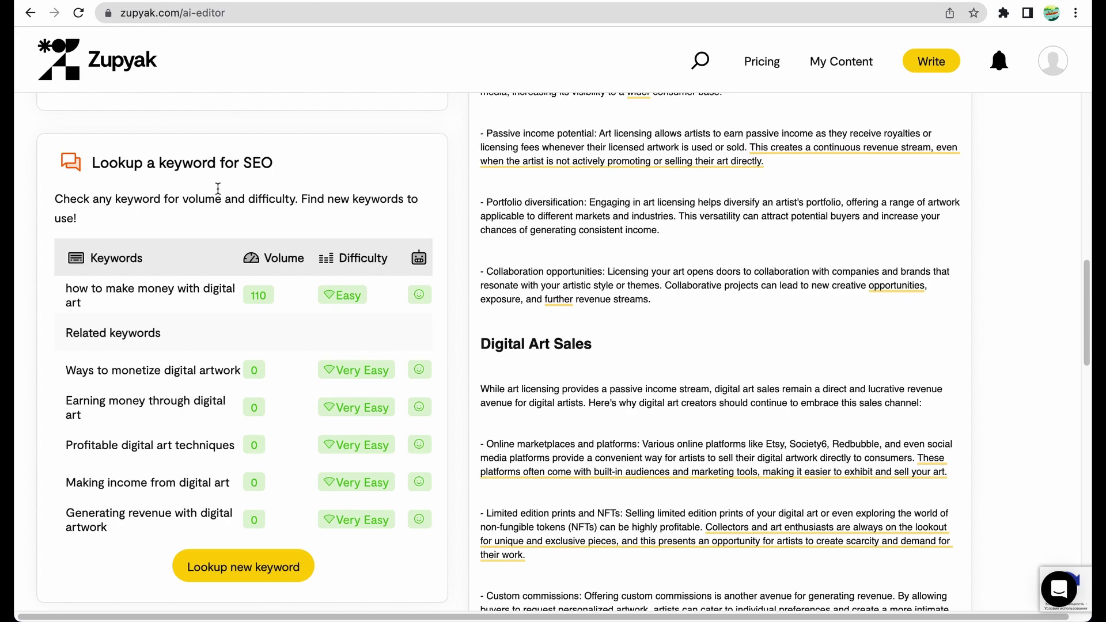
{"action": "scroll", "coordinate": [218, 194], "scroll_direction": "down", "scroll_amount": 1}
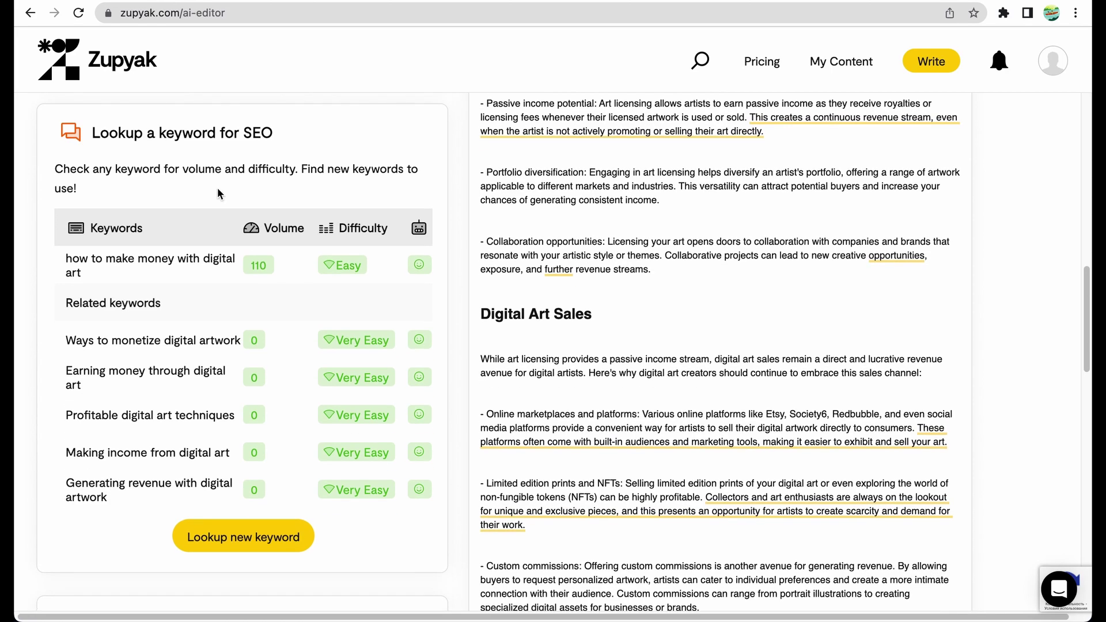
{"action": "scroll", "coordinate": [217, 188], "scroll_direction": "down", "scroll_amount": 6}
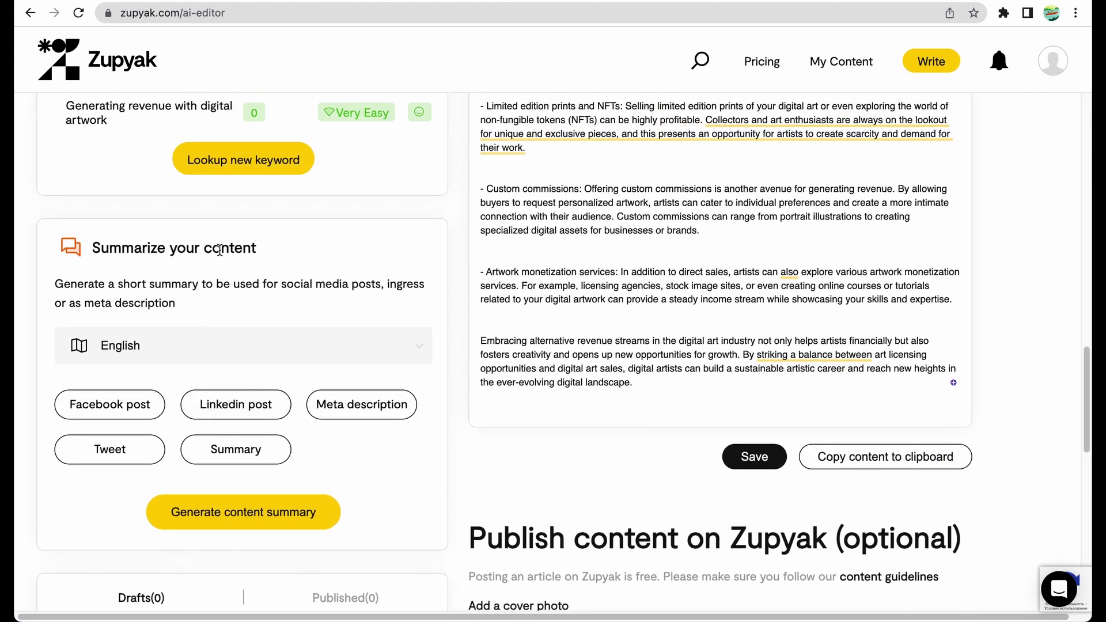
{"action": "left_click", "coordinate": [706, 380]}
{"action": "scroll", "coordinate": [591, 259], "scroll_direction": "down", "scroll_amount": 1}
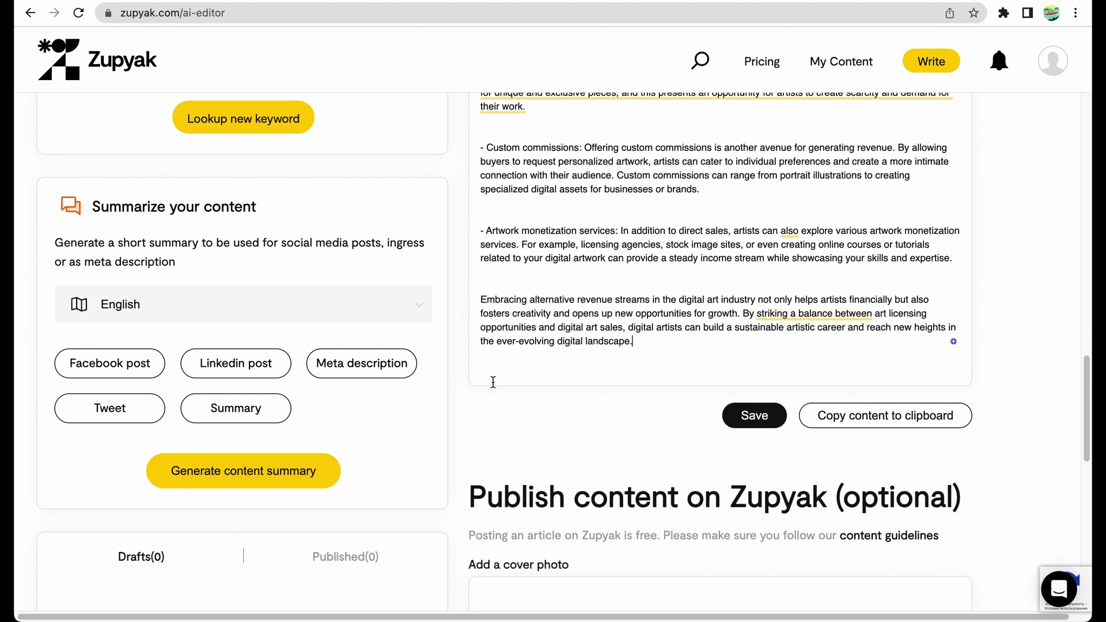
{"action": "left_click", "coordinate": [246, 410]}
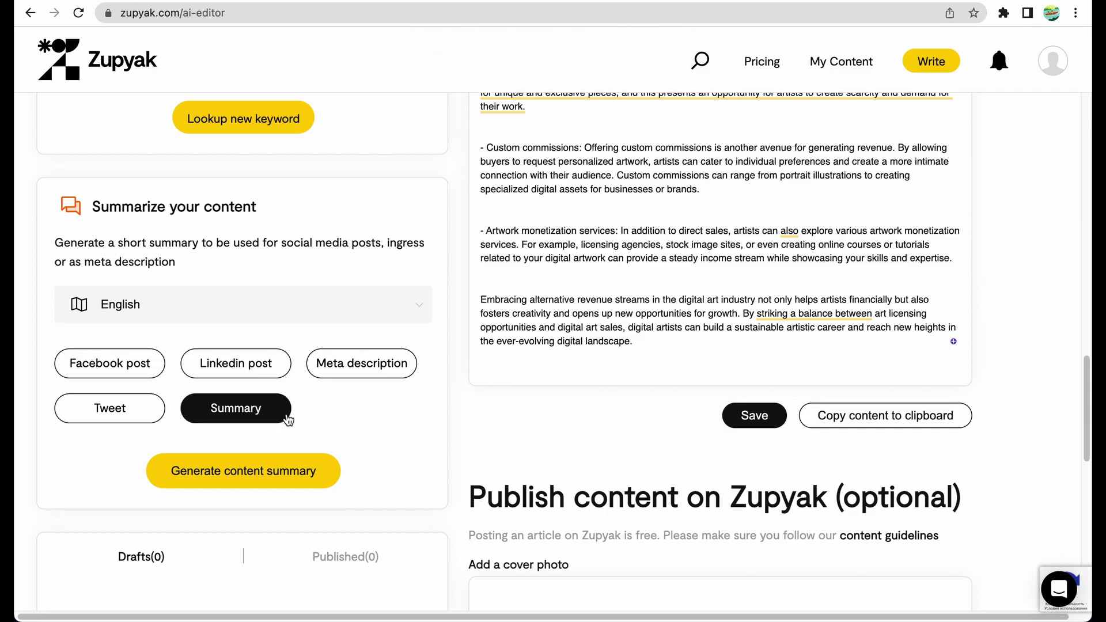
{"action": "left_click", "coordinate": [286, 469]}
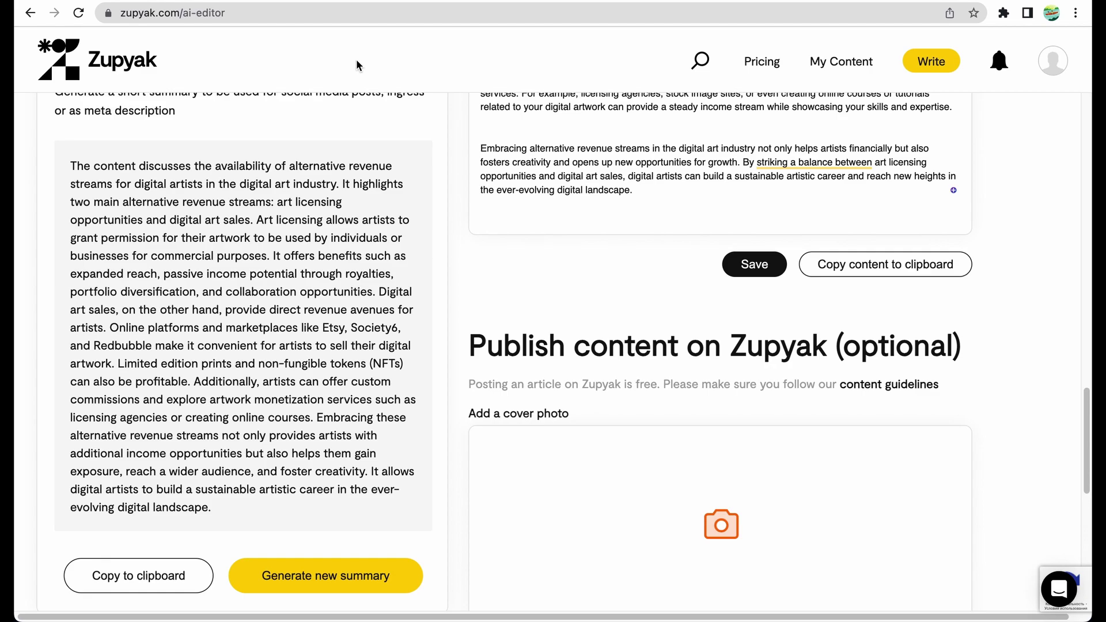
{"action": "left_click_drag", "start_coordinate": [256, 219], "coordinate": [267, 504]}
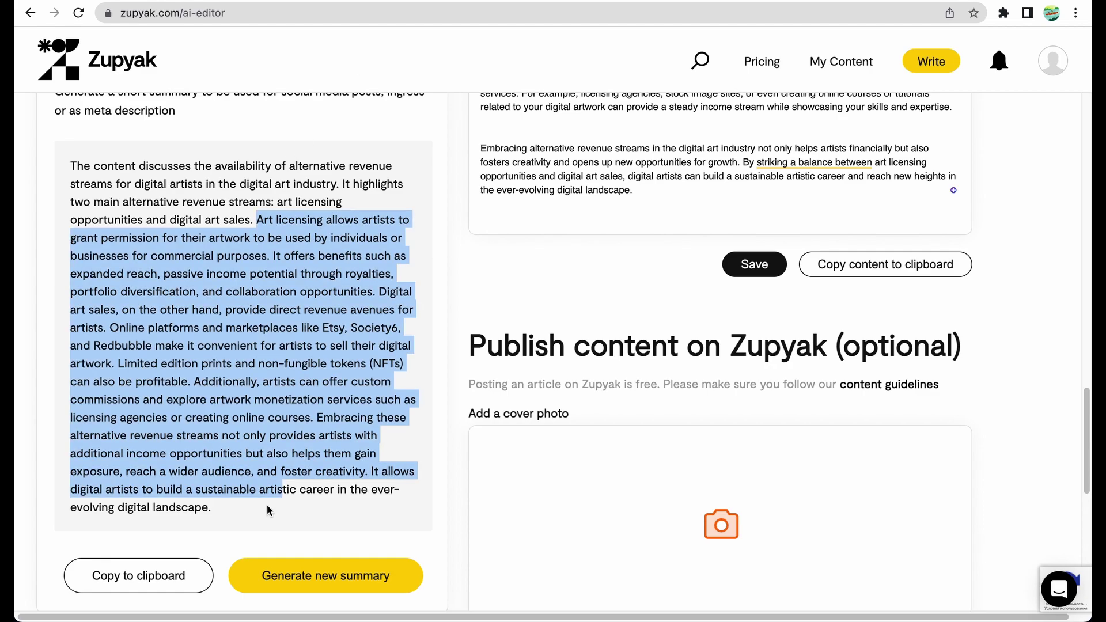
{"action": "left_click", "coordinate": [267, 504]}
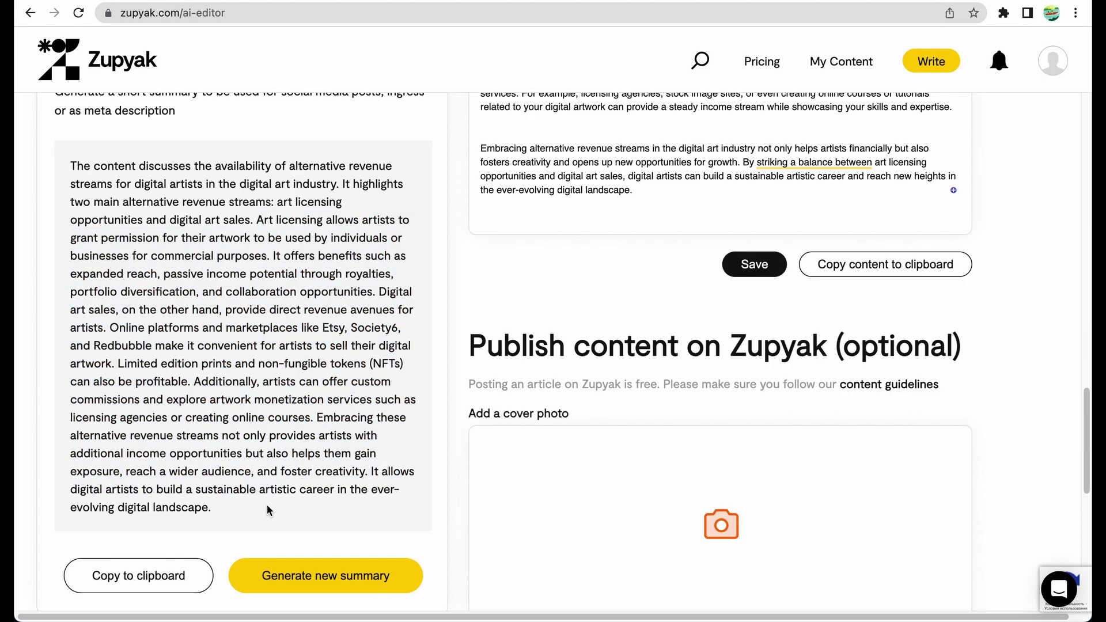
{"action": "scroll", "coordinate": [752, 329], "scroll_direction": "up", "scroll_amount": 3}
Save the article as a draft.
{"action": "left_click", "coordinate": [755, 455]}
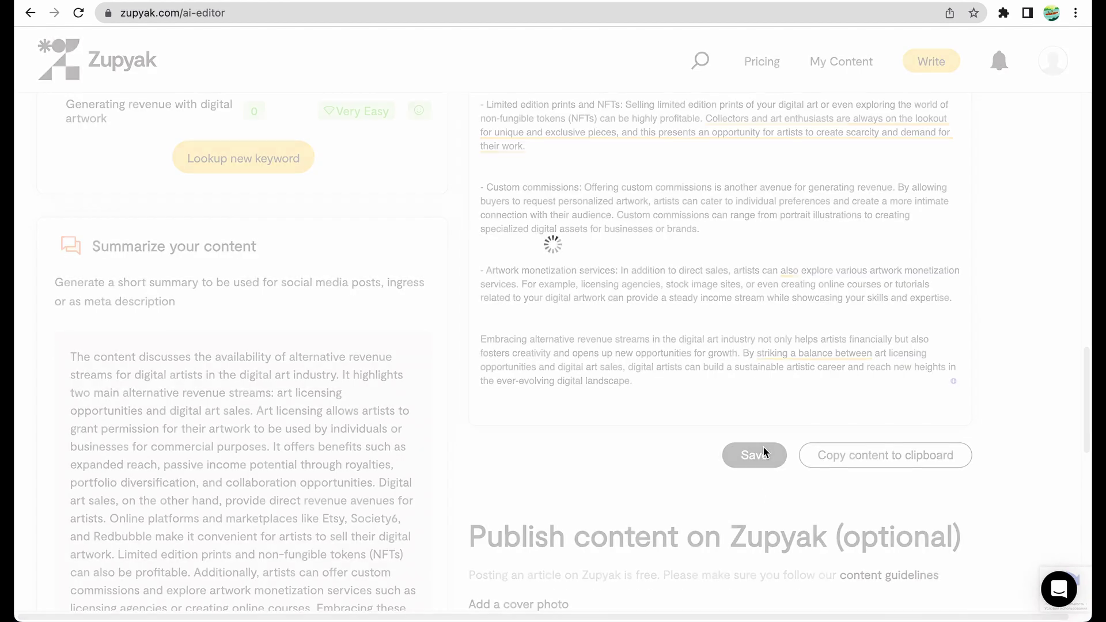
{"action": "scroll", "coordinate": [460, 156], "scroll_direction": "down", "scroll_amount": 7}
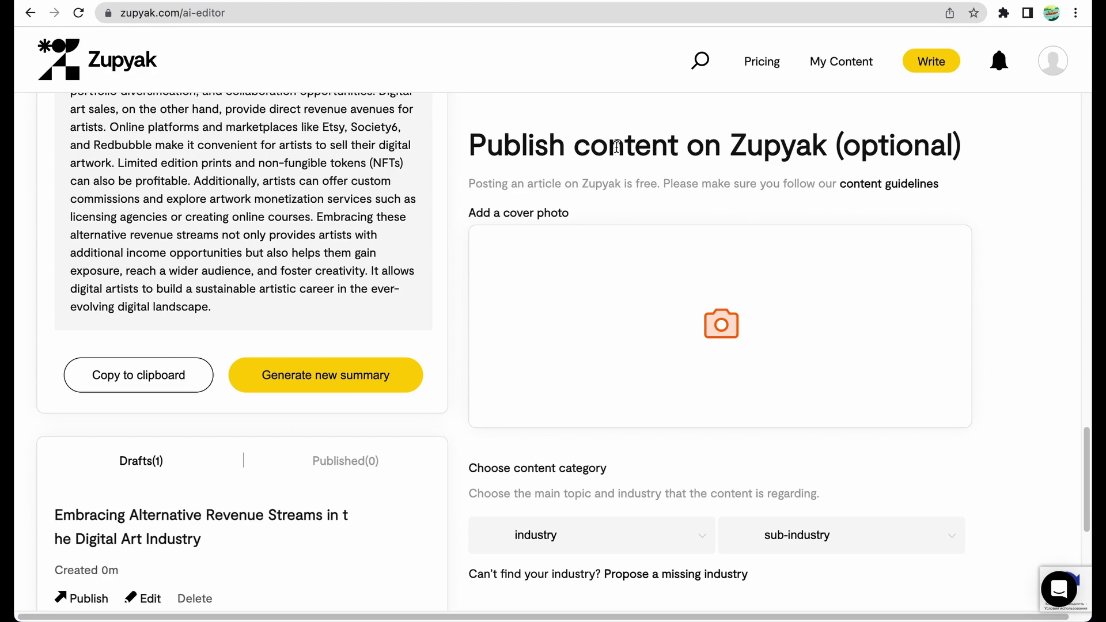
{"action": "scroll", "coordinate": [616, 147], "scroll_direction": "down", "scroll_amount": 5}
Set the industry to Marketing and the sub-industry to Social Media Marketing.
{"action": "left_click", "coordinate": [576, 266]}
{"action": "type", "text": "marke"}
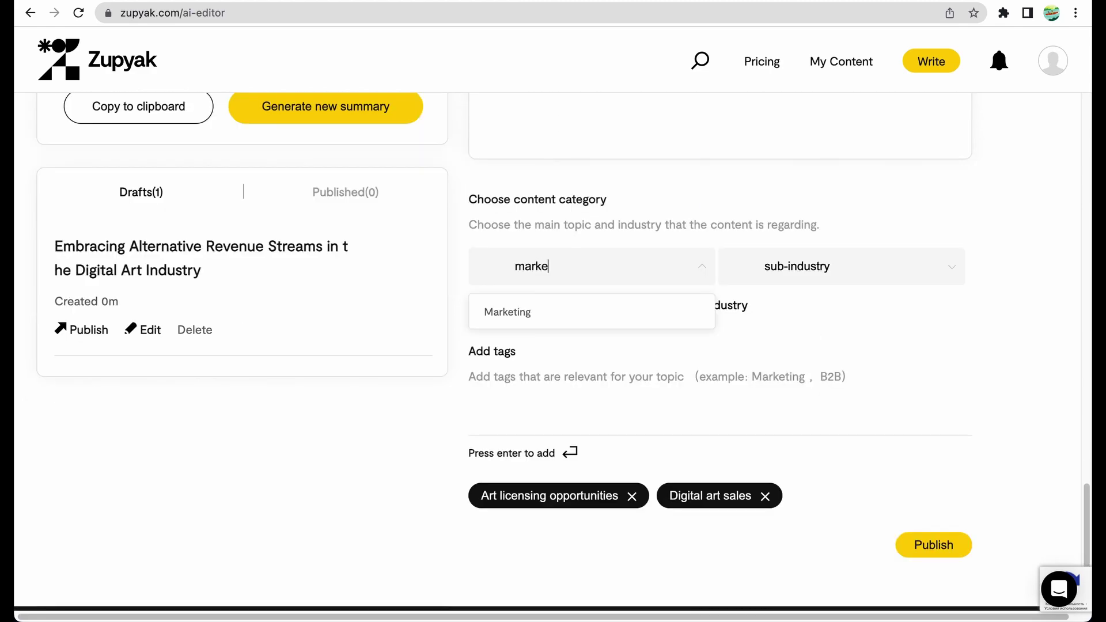
{"action": "left_click", "coordinate": [569, 325]}
{"action": "left_click", "coordinate": [862, 271]}
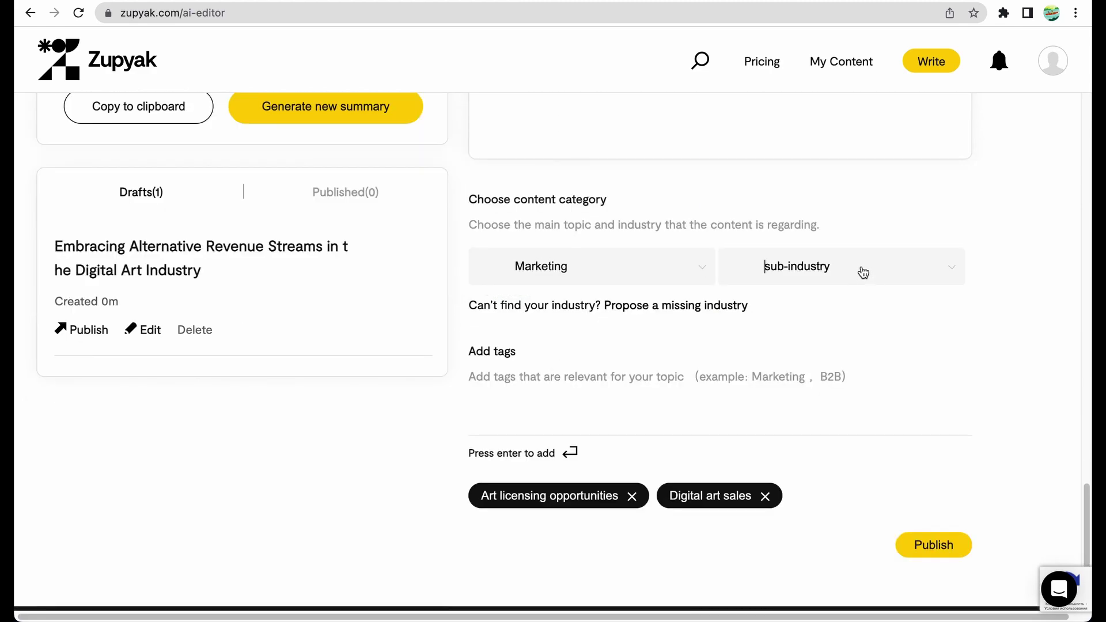
{"action": "type", "text": "di"}
{"action": "left_click", "coordinate": [827, 313]}
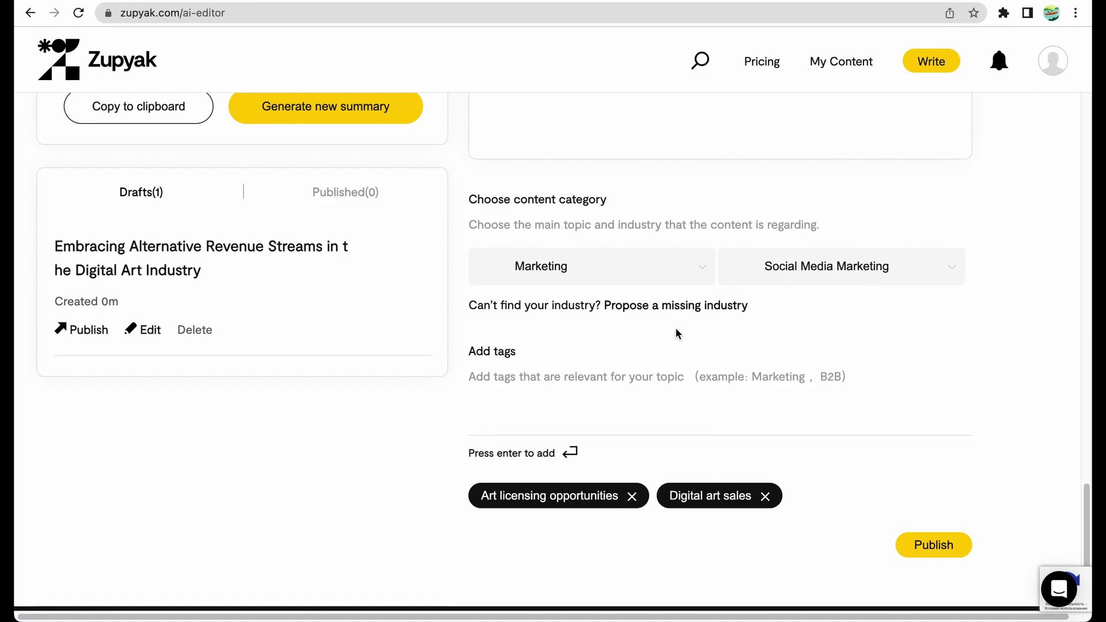
Add the tag 'digital art' and publish the article.
{"action": "scroll", "coordinate": [657, 347], "scroll_direction": "down", "scroll_amount": 3}
{"action": "left_click", "coordinate": [656, 325]}
{"action": "type", "text": "digital art"}
{"action": "key", "text": "Return"}
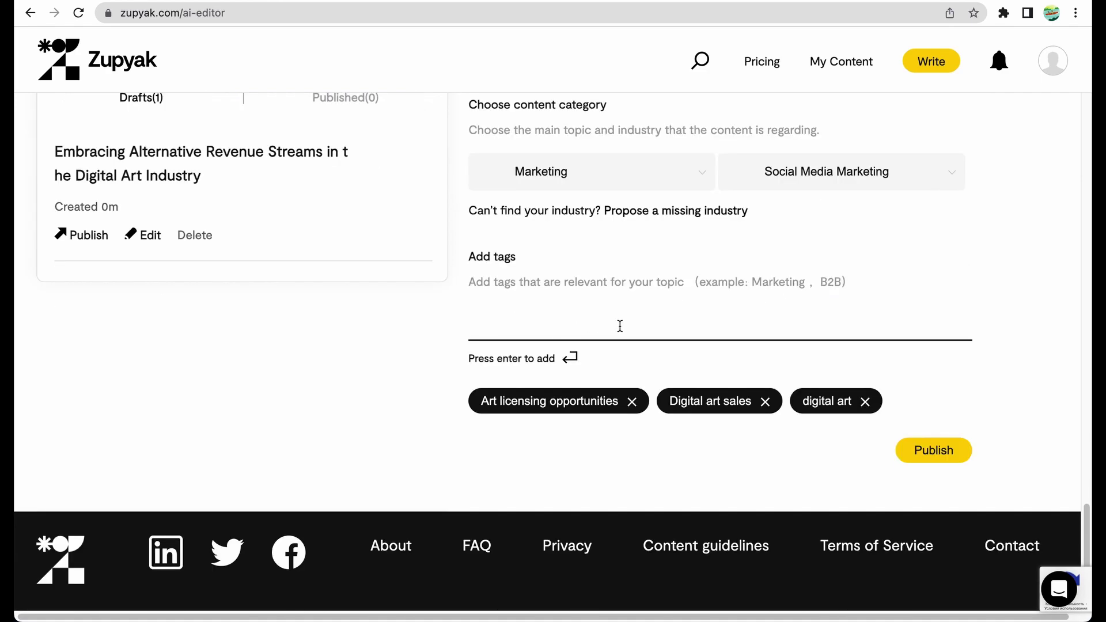
{"action": "left_click", "coordinate": [948, 449]}
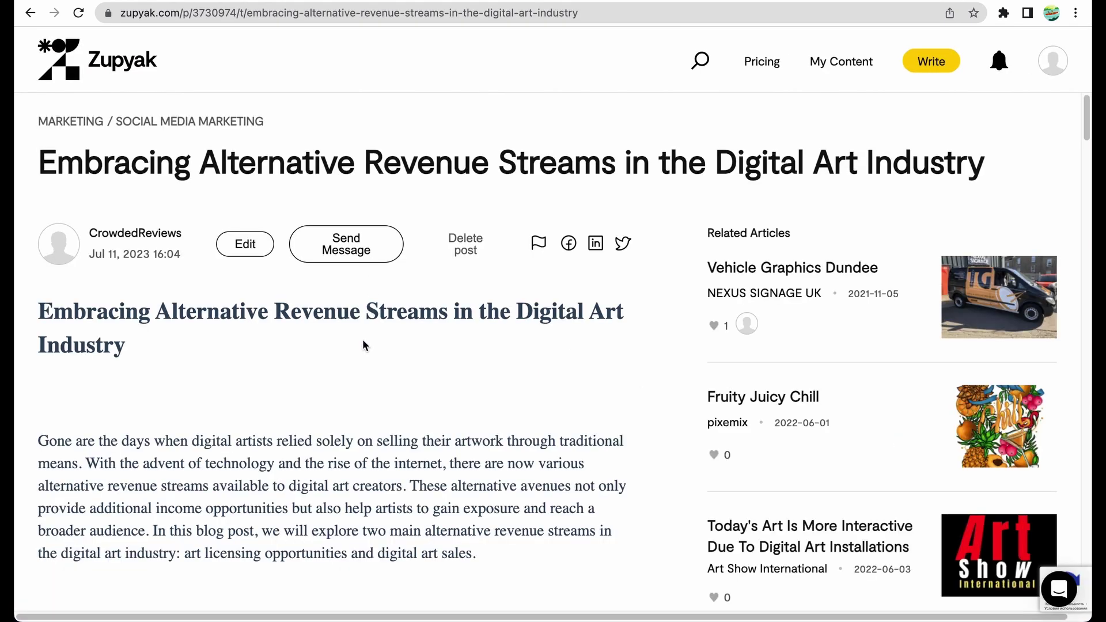
Scroll through the published digital-art article to review it.
{"action": "scroll", "coordinate": [363, 346], "scroll_direction": "down", "scroll_amount": 2}
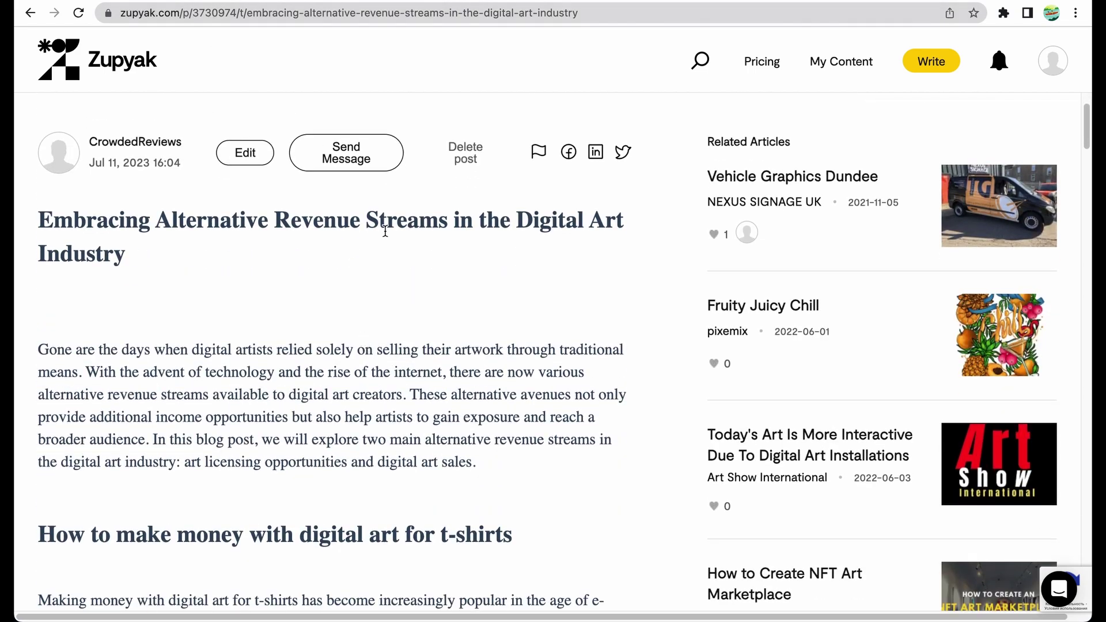
{"action": "scroll", "coordinate": [383, 230], "scroll_direction": "up", "scroll_amount": 2}
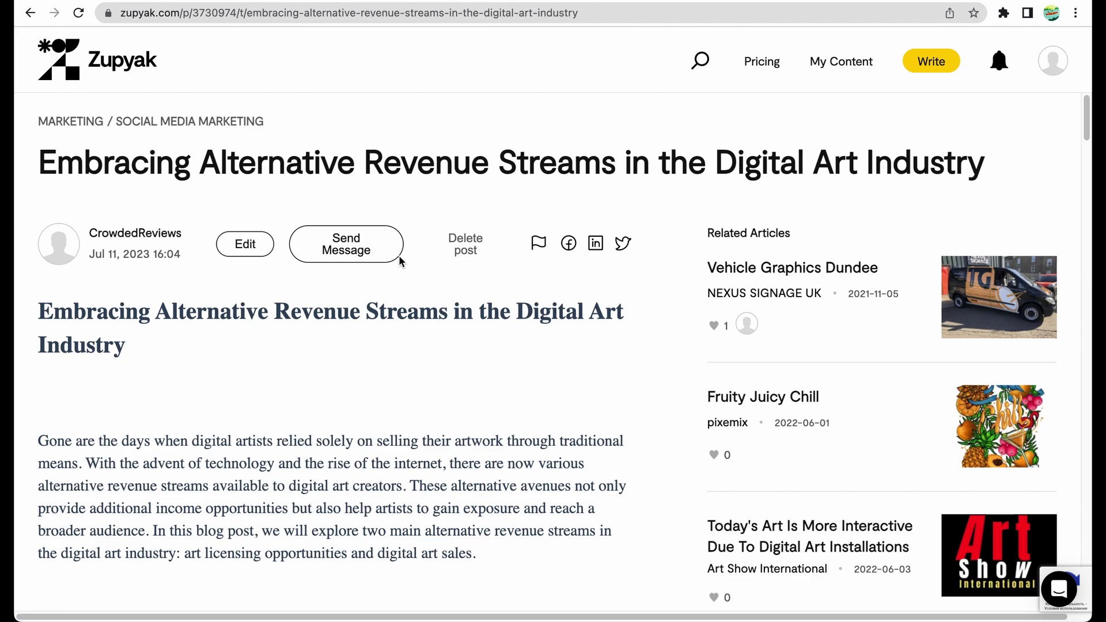
{"action": "scroll", "coordinate": [500, 243], "scroll_direction": "down", "scroll_amount": 5}
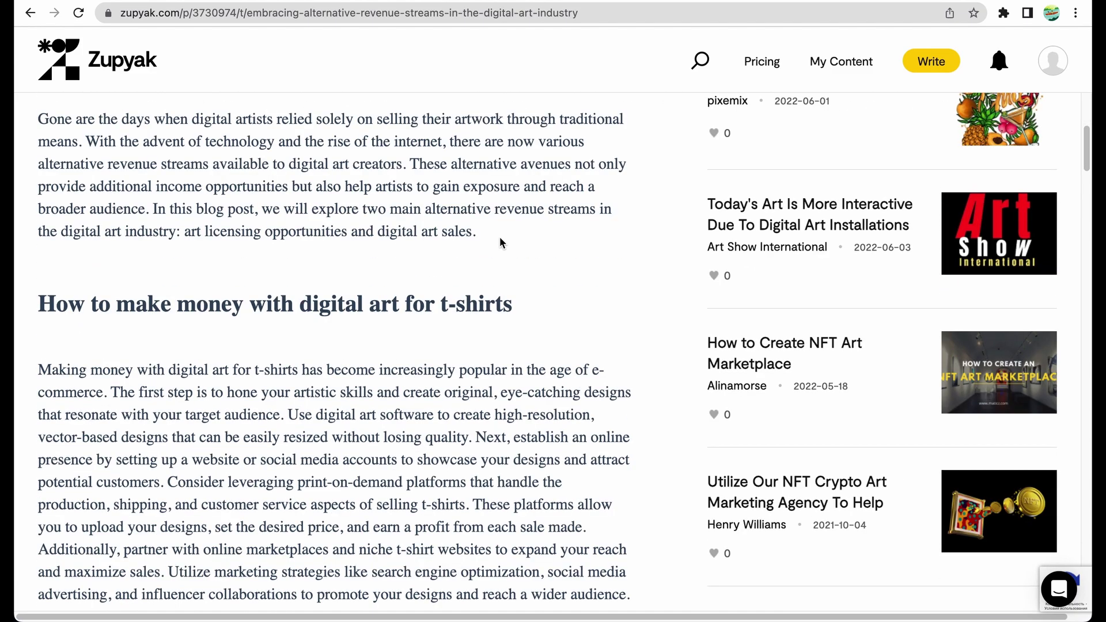
{"action": "scroll", "coordinate": [501, 243], "scroll_direction": "up", "scroll_amount": 5}
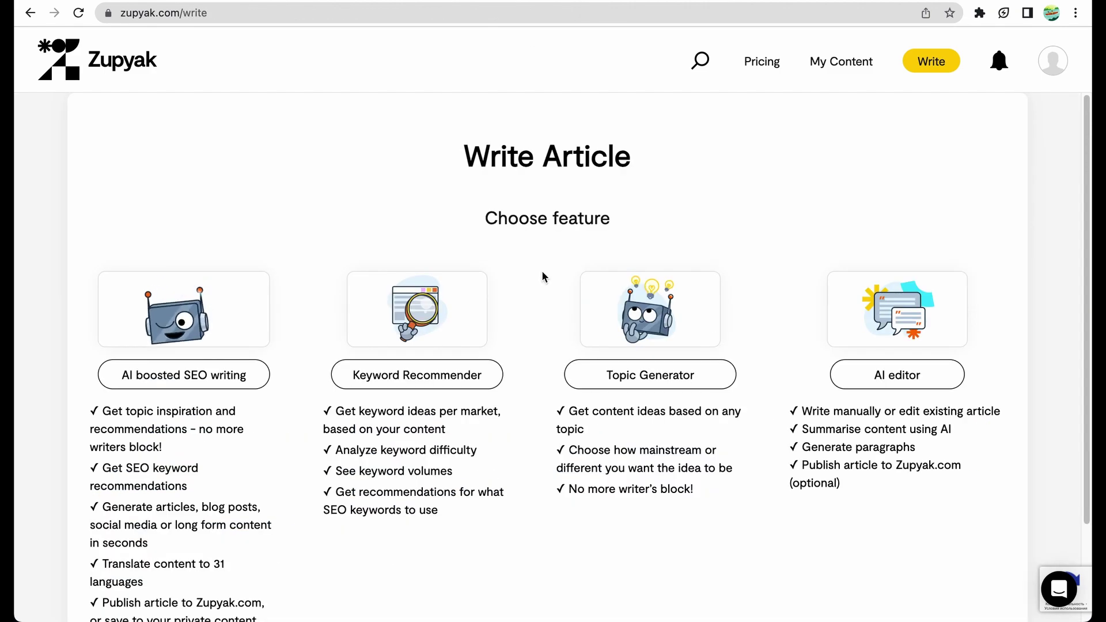
Start an AI boosted SEO writing piece as a Long Article.
{"action": "left_click", "coordinate": [216, 375]}
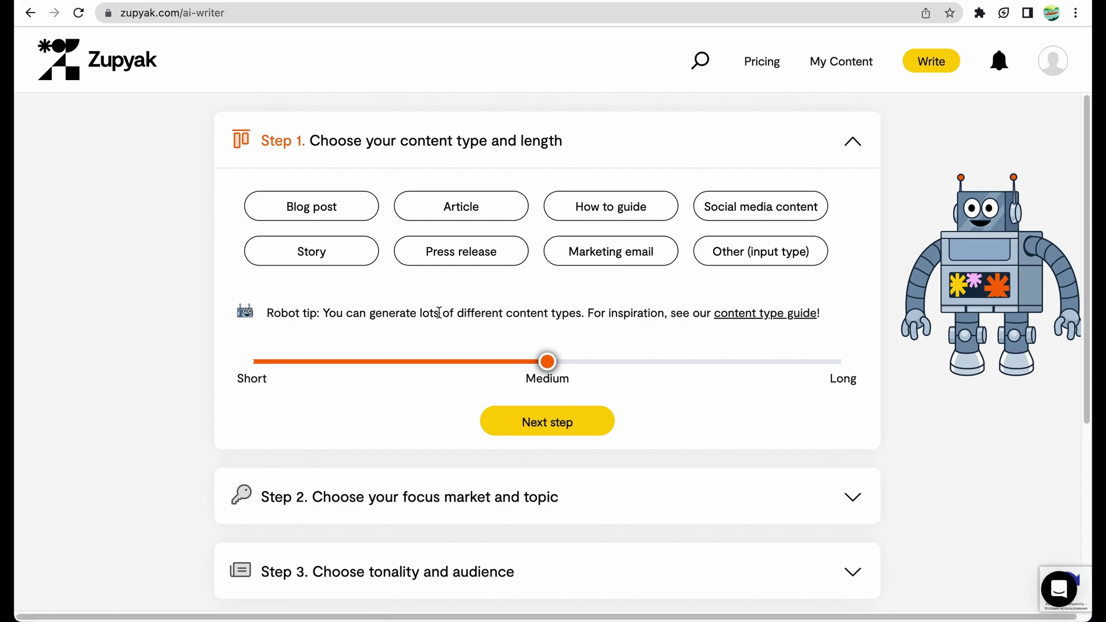
{"action": "left_click", "coordinate": [475, 205]}
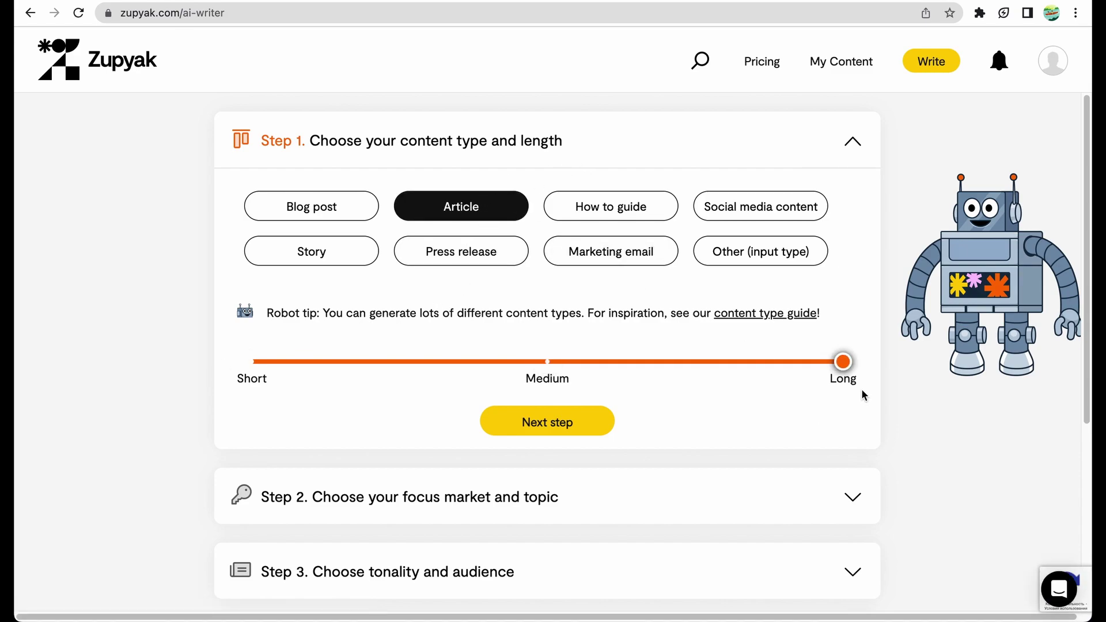
{"action": "left_click", "coordinate": [547, 423]}
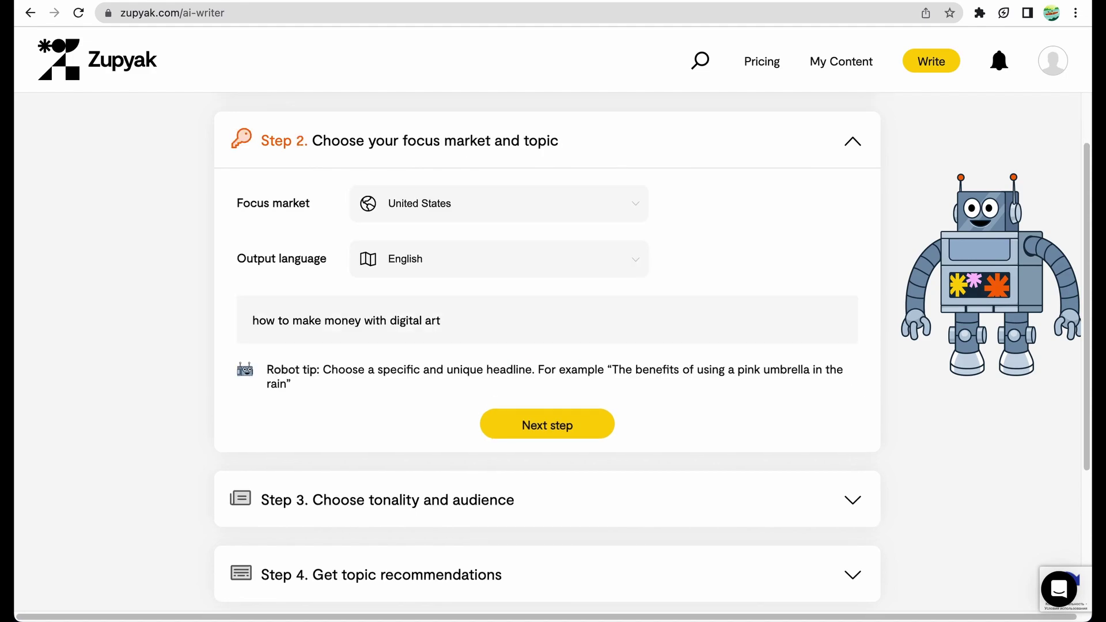
Prefix the topic with '5 Simple Ways' and choose a Friendly tone.
{"action": "left_click_drag", "start_coordinate": [467, 321], "coordinate": [248, 320]}
{"action": "key", "text": "ctrl+c"}
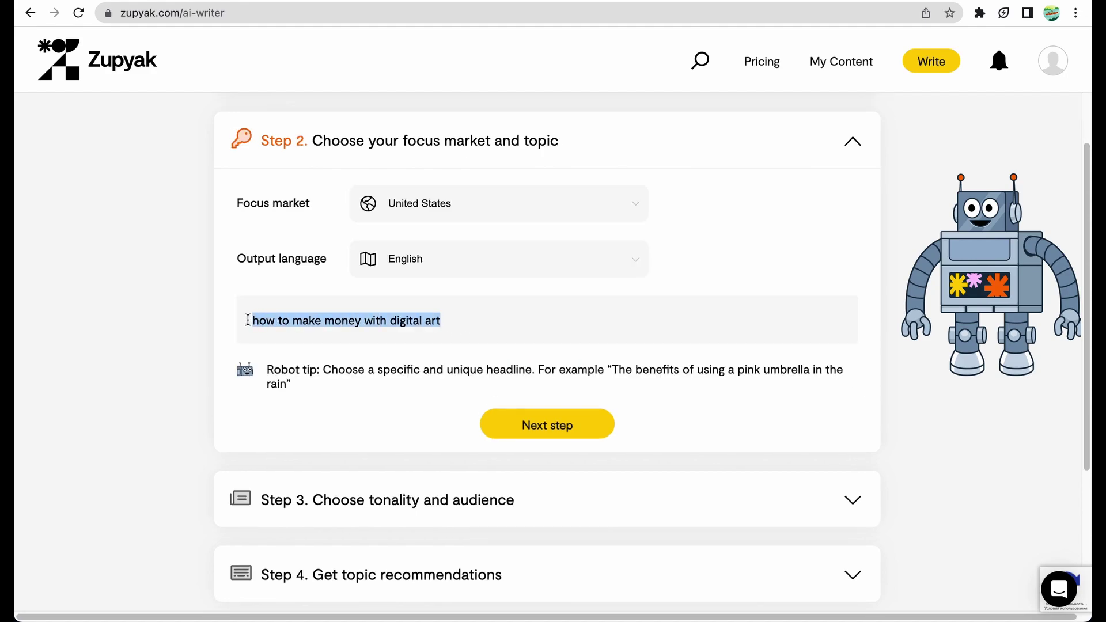
{"action": "left_click", "coordinate": [252, 320]}
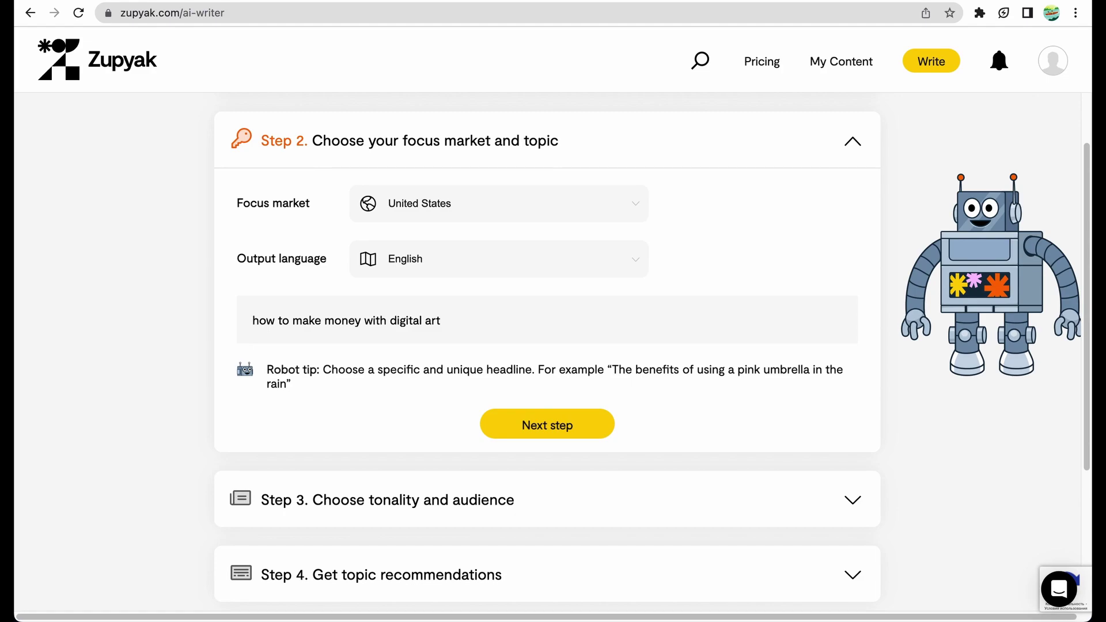
{"action": "type", "text": "5 Simple Ways H"}
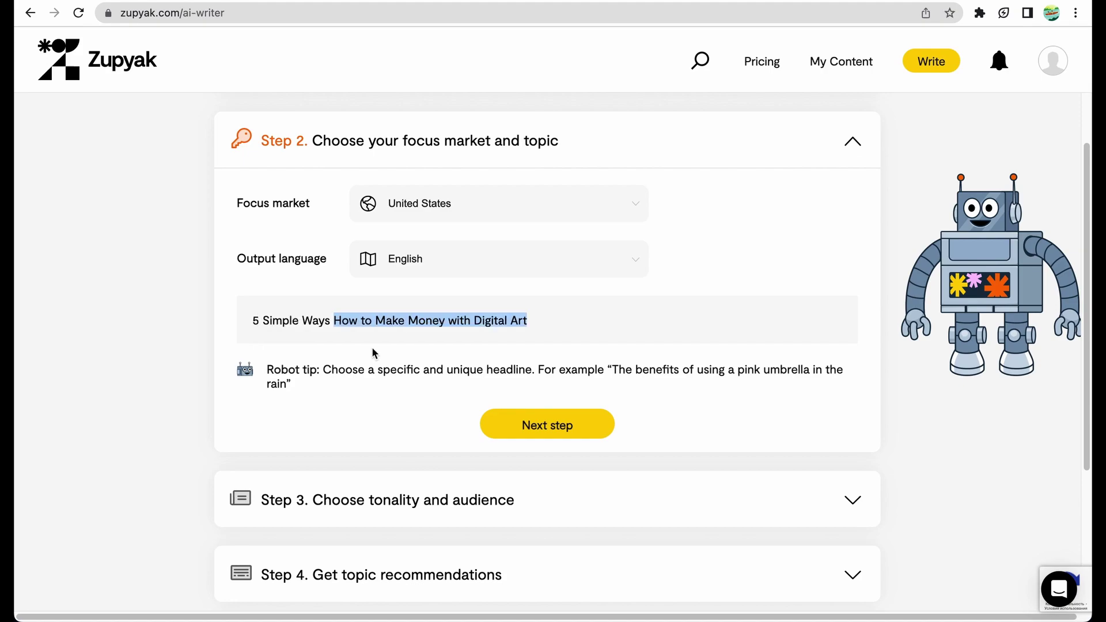
{"action": "left_click", "coordinate": [527, 419]}
{"action": "left_click", "coordinate": [800, 322]}
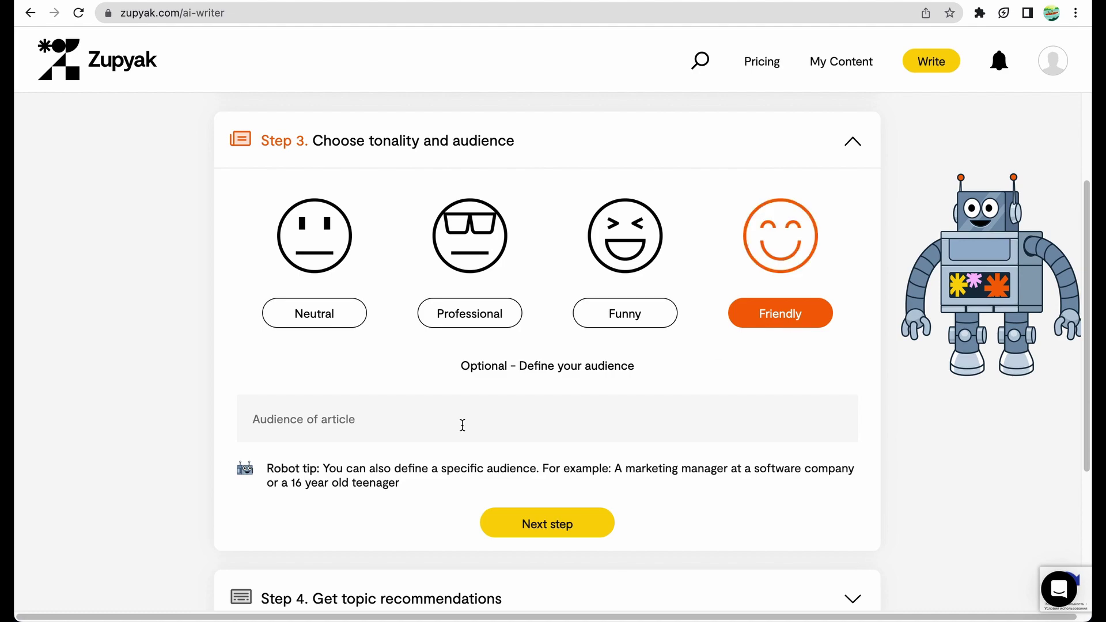
Review the alternative topic suggestions and keep the original topic.
{"action": "left_click", "coordinate": [547, 523]}
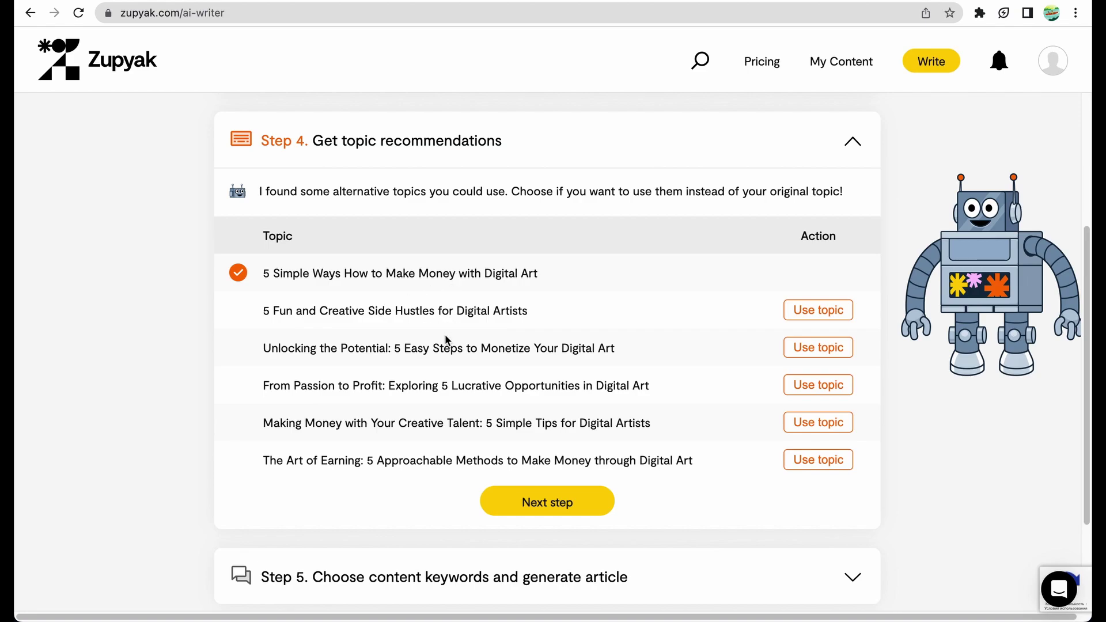
{"action": "scroll", "coordinate": [518, 392], "scroll_direction": "down", "scroll_amount": 1}
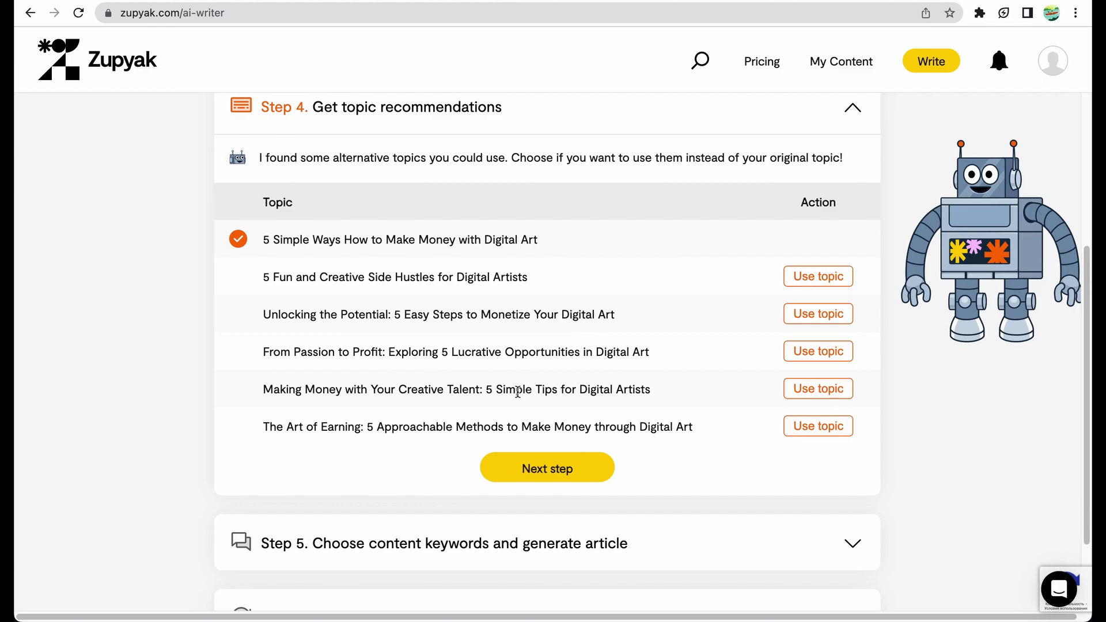
{"action": "left_click", "coordinate": [581, 469]}
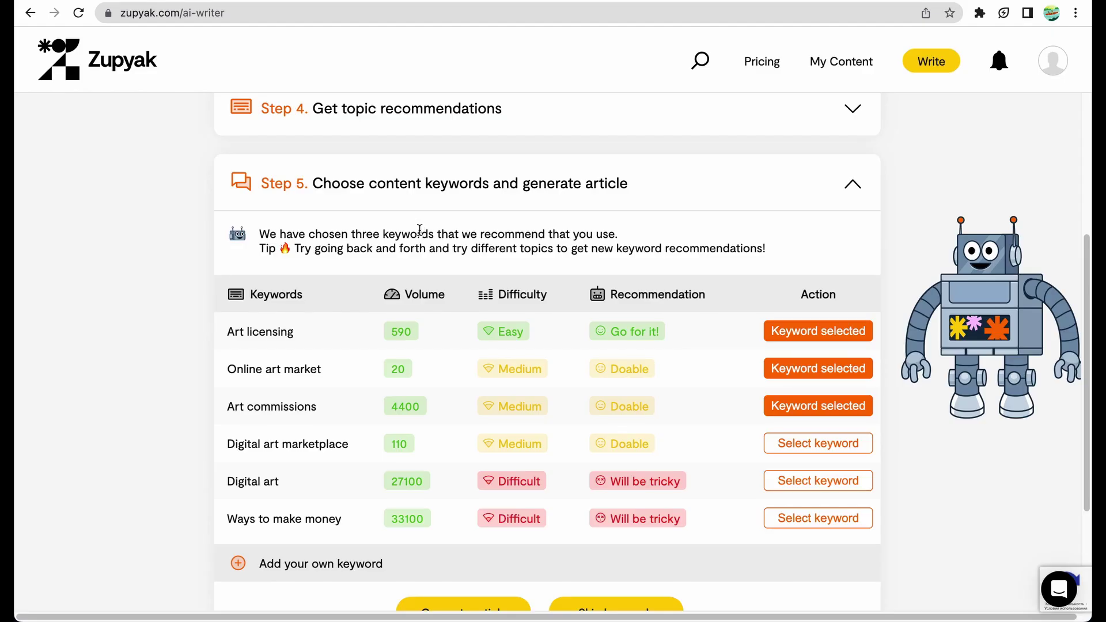
{"action": "scroll", "coordinate": [420, 230], "scroll_direction": "down", "scroll_amount": 1}
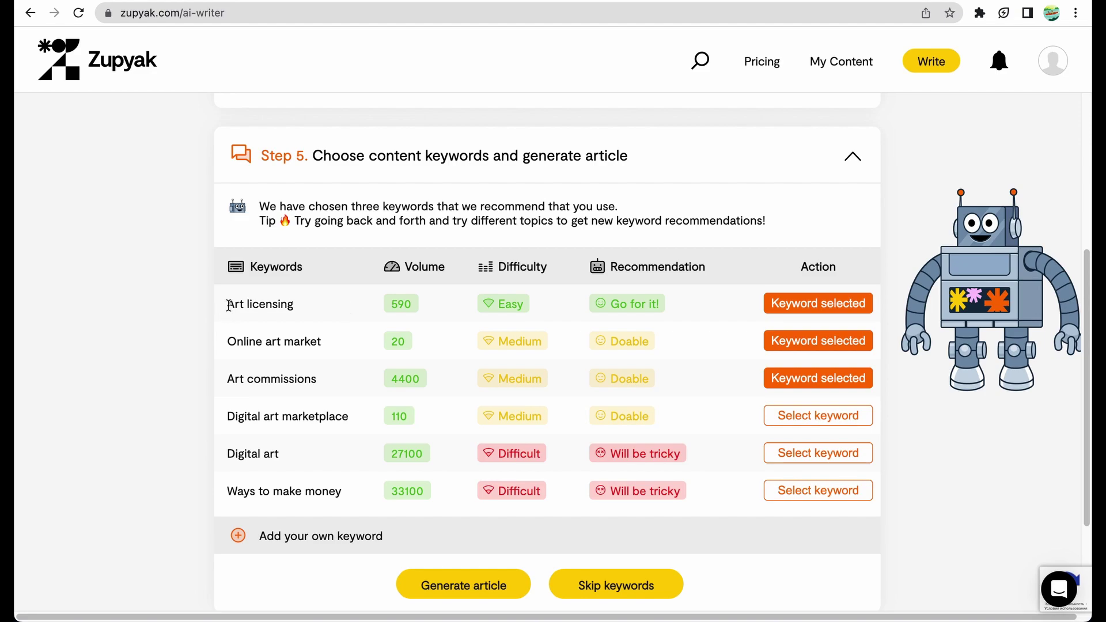
Add Digital art marketplace to the chosen keywords.
{"action": "left_click_drag", "start_coordinate": [229, 305], "coordinate": [347, 378]}
{"action": "left_click", "coordinate": [347, 378]}
{"action": "left_click", "coordinate": [847, 417]}
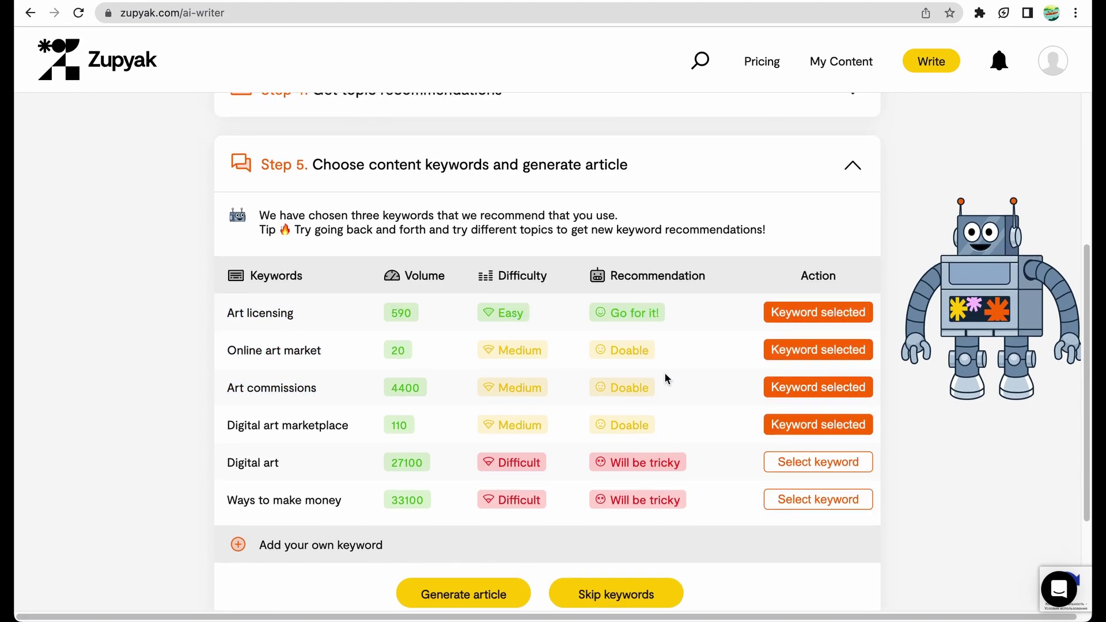
{"action": "scroll", "coordinate": [665, 374], "scroll_direction": "down", "scroll_amount": 1}
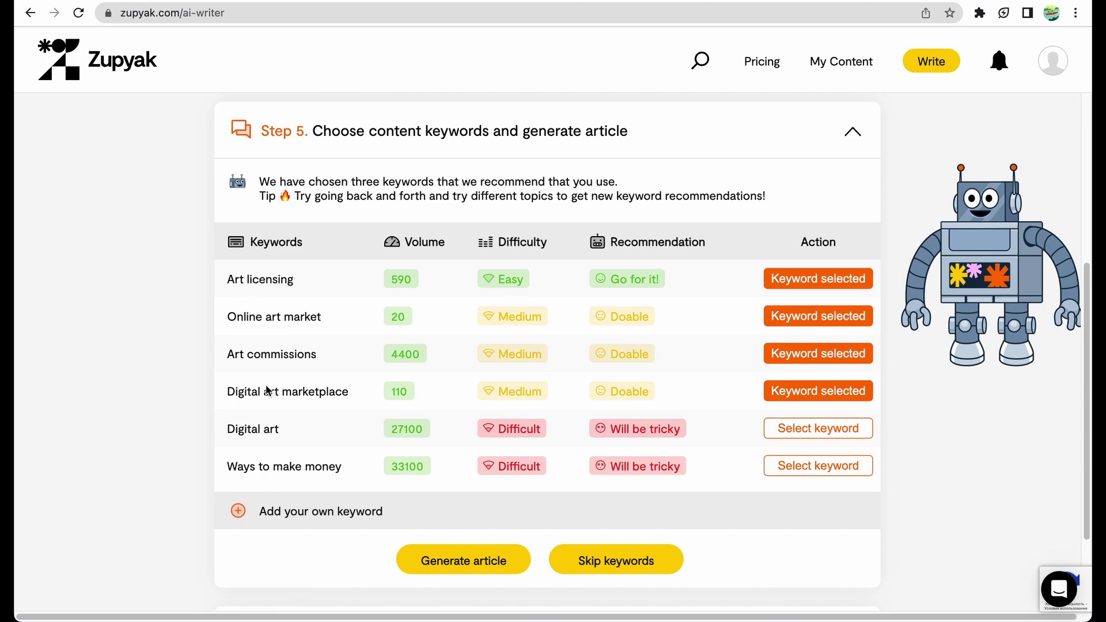
{"action": "scroll", "coordinate": [318, 426], "scroll_direction": "down", "scroll_amount": 3}
Try pasting the topic phrase as a custom keyword, then delete it.
{"action": "left_click", "coordinate": [296, 392]}
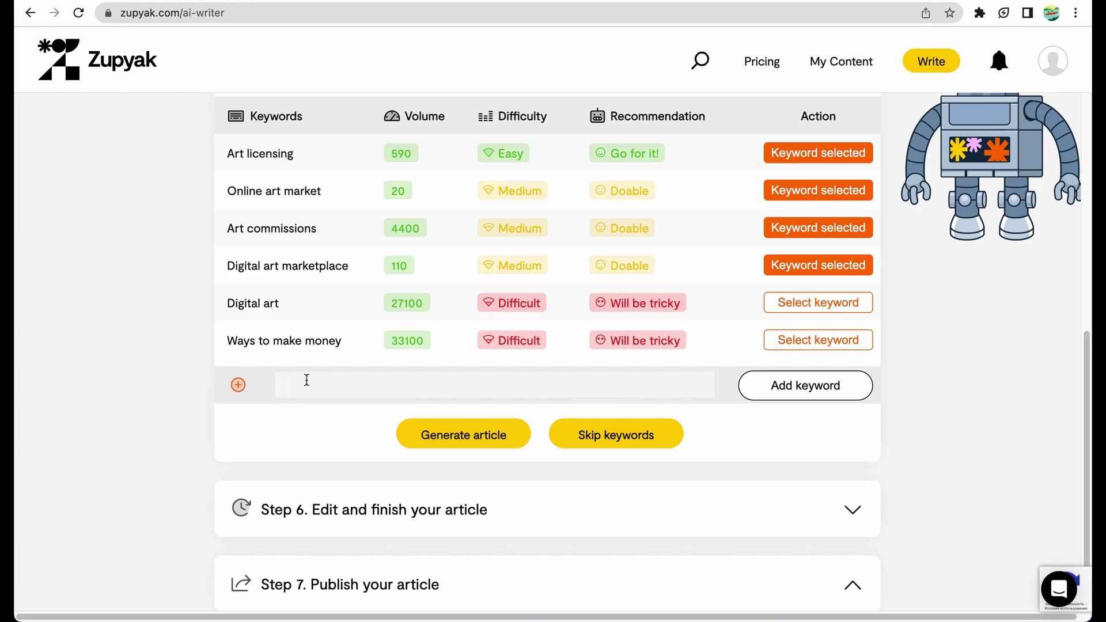
{"action": "type", "text": "asd"}
{"action": "key", "text": "BackSpace"}
{"action": "key", "text": "BackSpace"}
{"action": "key", "text": "BackSpace"}
{"action": "key", "text": "ctrl+v"}
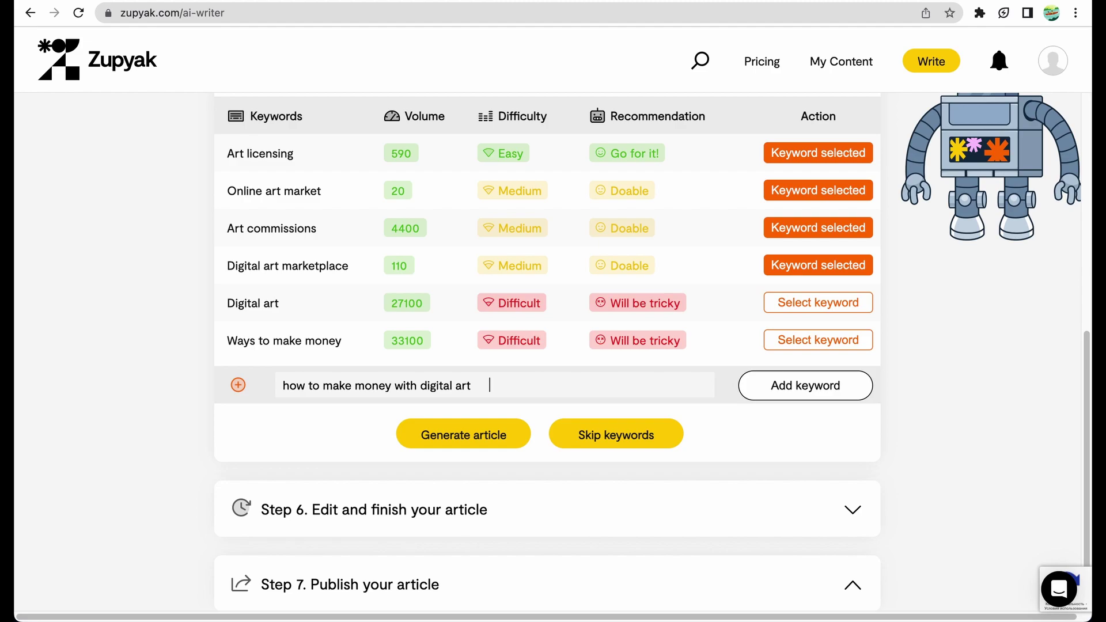
{"action": "key", "text": "BackSpace"}
{"action": "left_click_drag", "start_coordinate": [508, 393], "coordinate": [264, 388]}
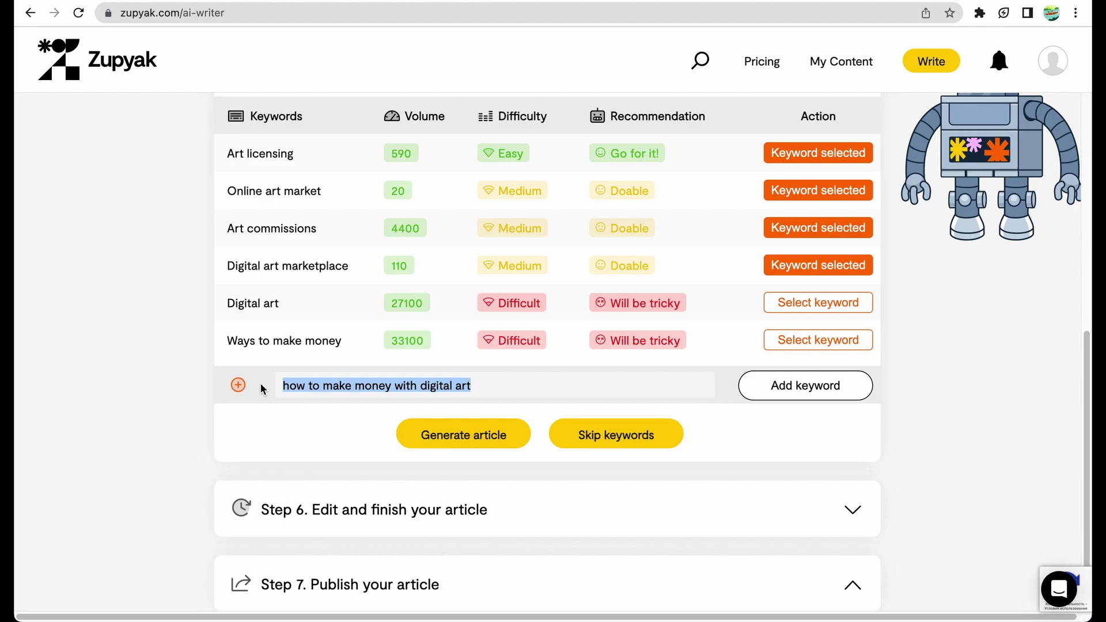
{"action": "key", "text": "BackSpace"}
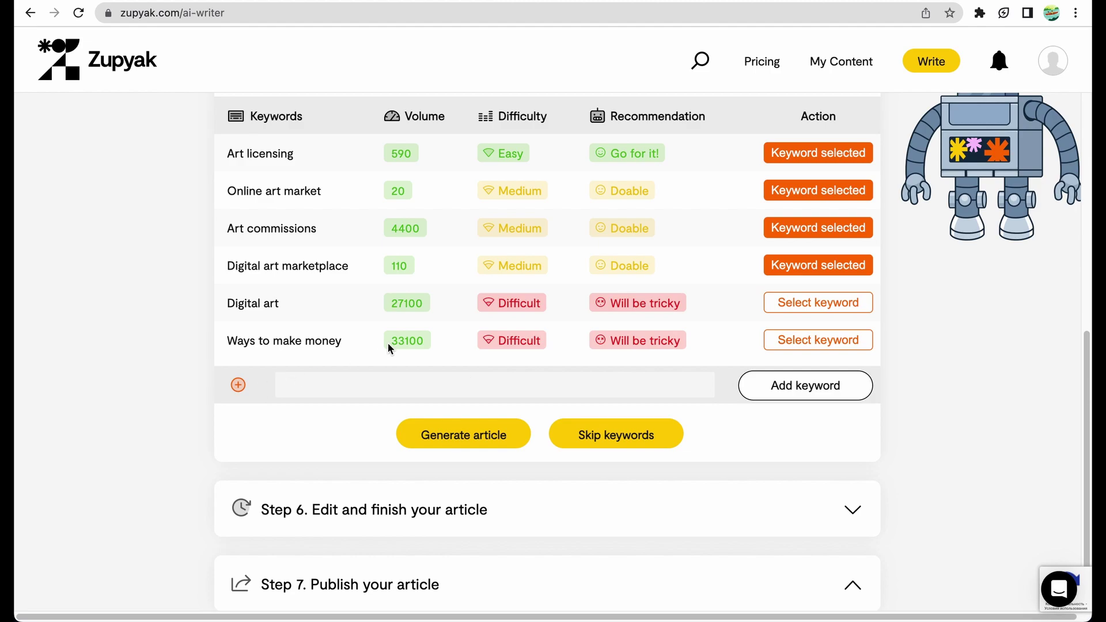
Generate the long digital-art article without any keywords.
{"action": "scroll", "coordinate": [374, 338], "scroll_direction": "up", "scroll_amount": 2}
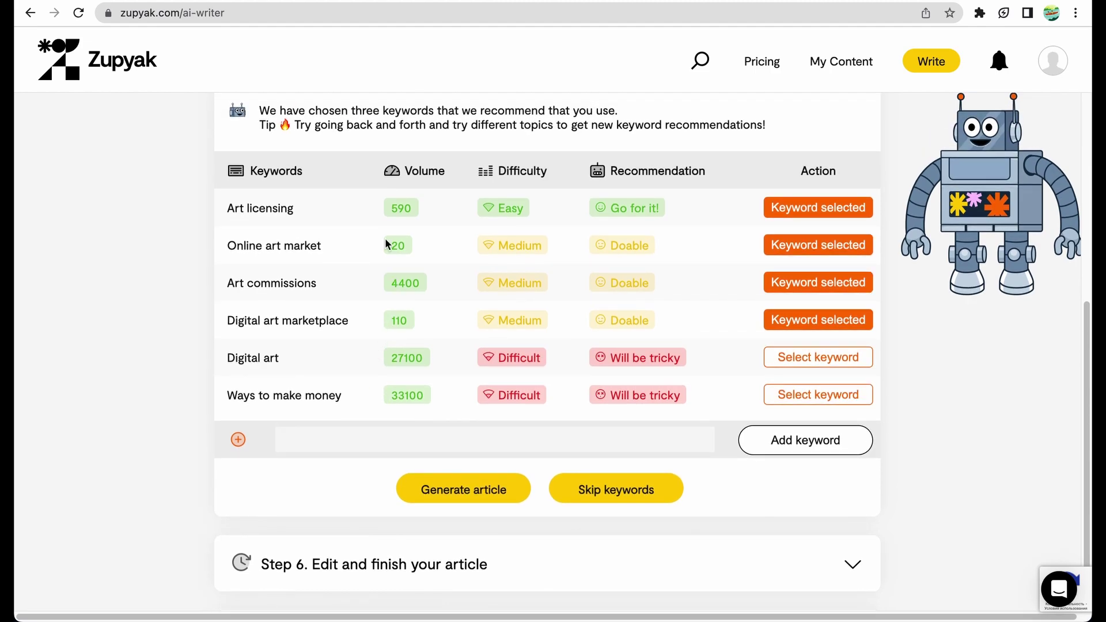
{"action": "scroll", "coordinate": [312, 296], "scroll_direction": "up", "scroll_amount": 1}
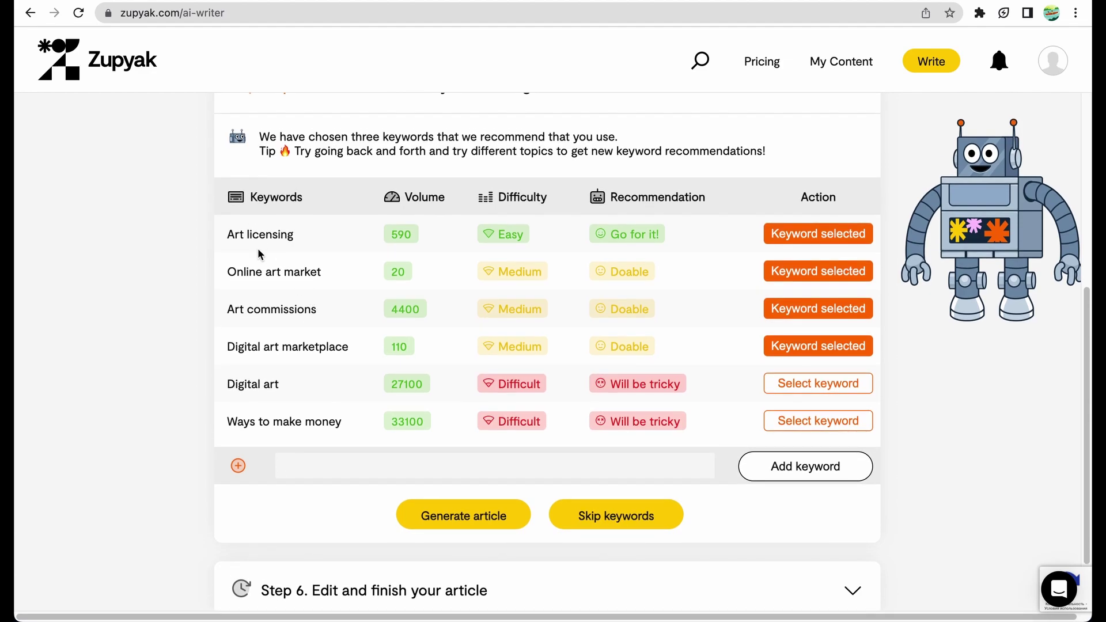
{"action": "left_click_drag", "start_coordinate": [229, 236], "coordinate": [347, 351]}
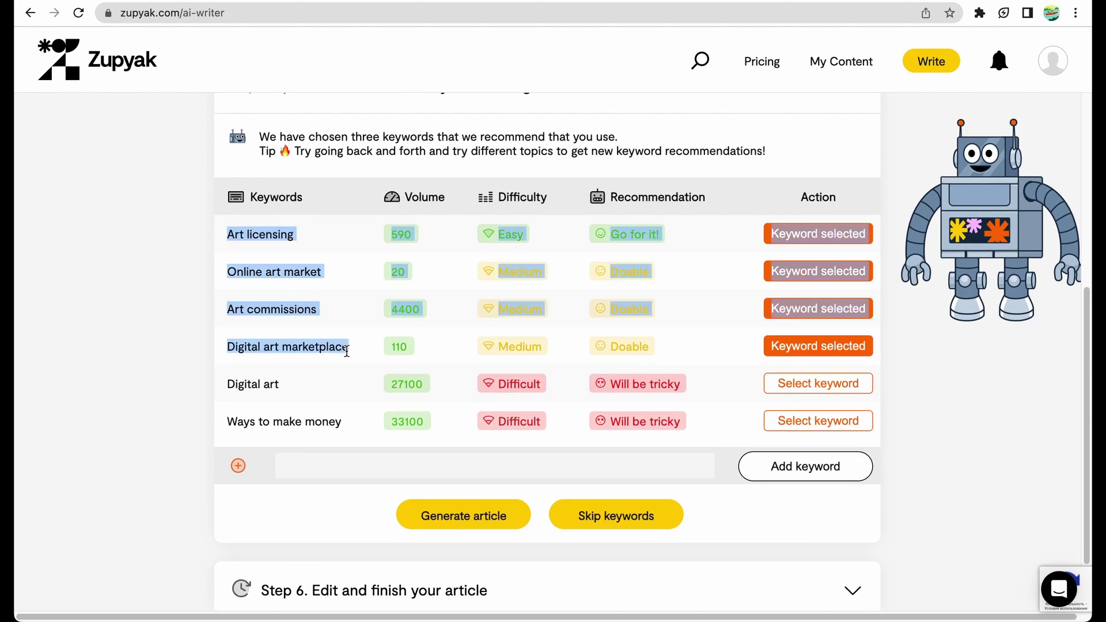
{"action": "scroll", "coordinate": [346, 351], "scroll_direction": "down", "scroll_amount": 3}
{"action": "left_click", "coordinate": [598, 438]}
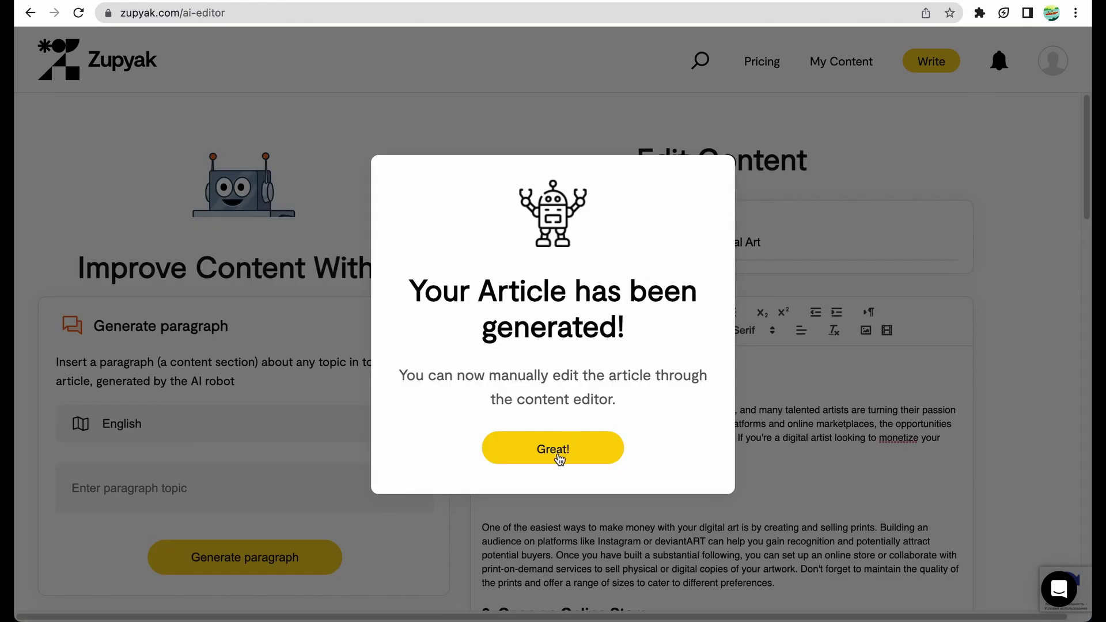
Dismiss the article-generated notice and the word count result.
{"action": "left_click", "coordinate": [561, 444]}
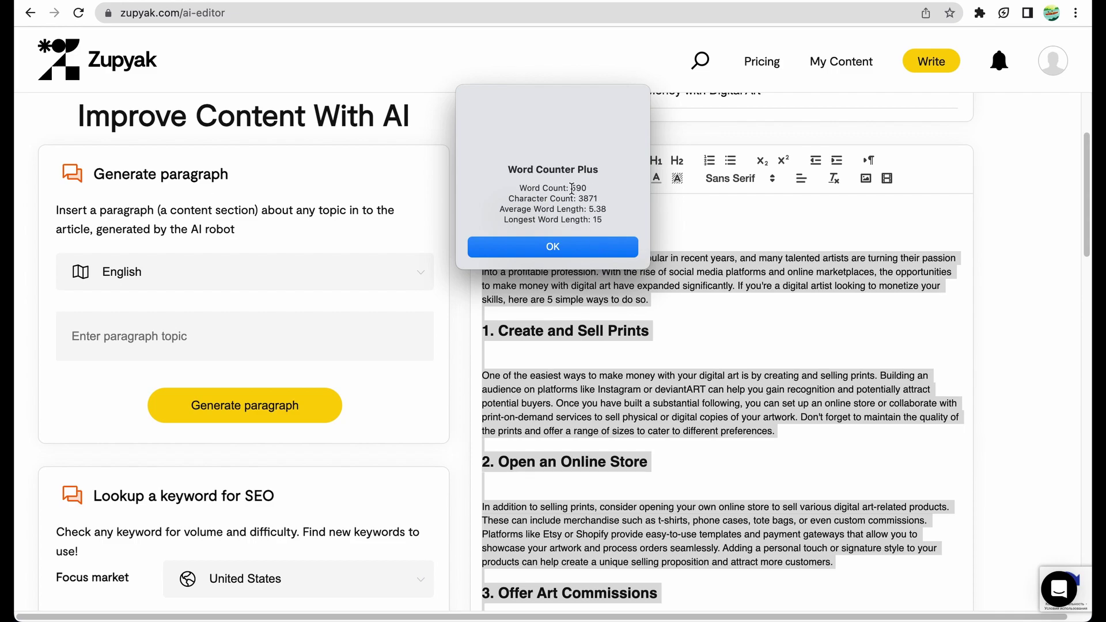
{"action": "left_click", "coordinate": [553, 247]}
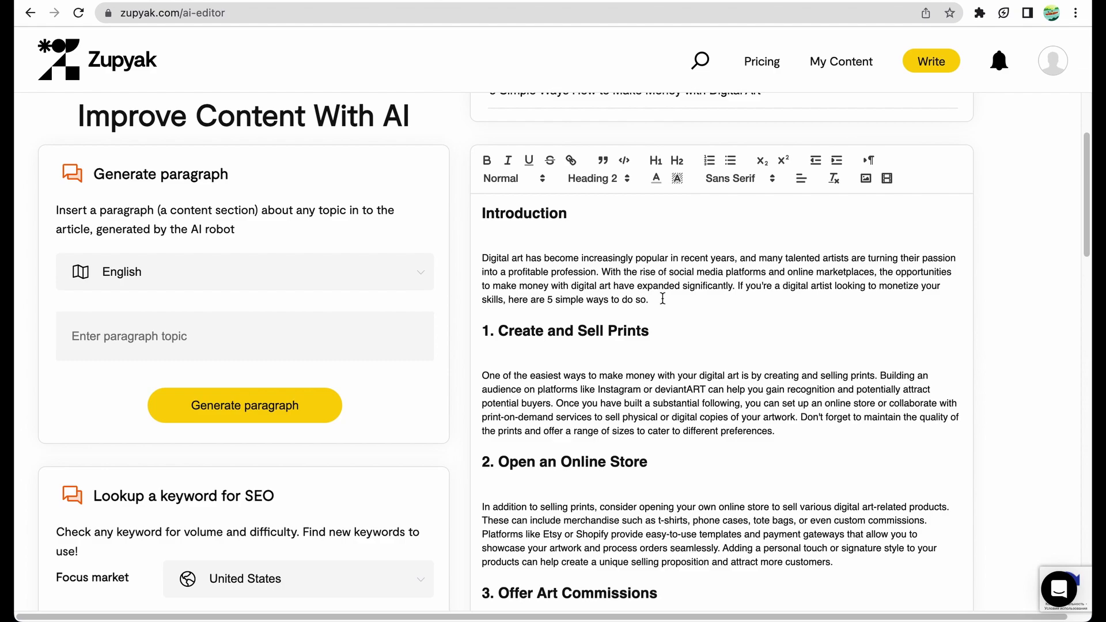
{"action": "left_click_drag", "start_coordinate": [649, 298], "coordinate": [517, 259]}
{"action": "left_click", "coordinate": [607, 349]}
Scroll through the generated article, highlighting each section heading.
{"action": "scroll", "coordinate": [607, 349], "scroll_direction": "down", "scroll_amount": 2}
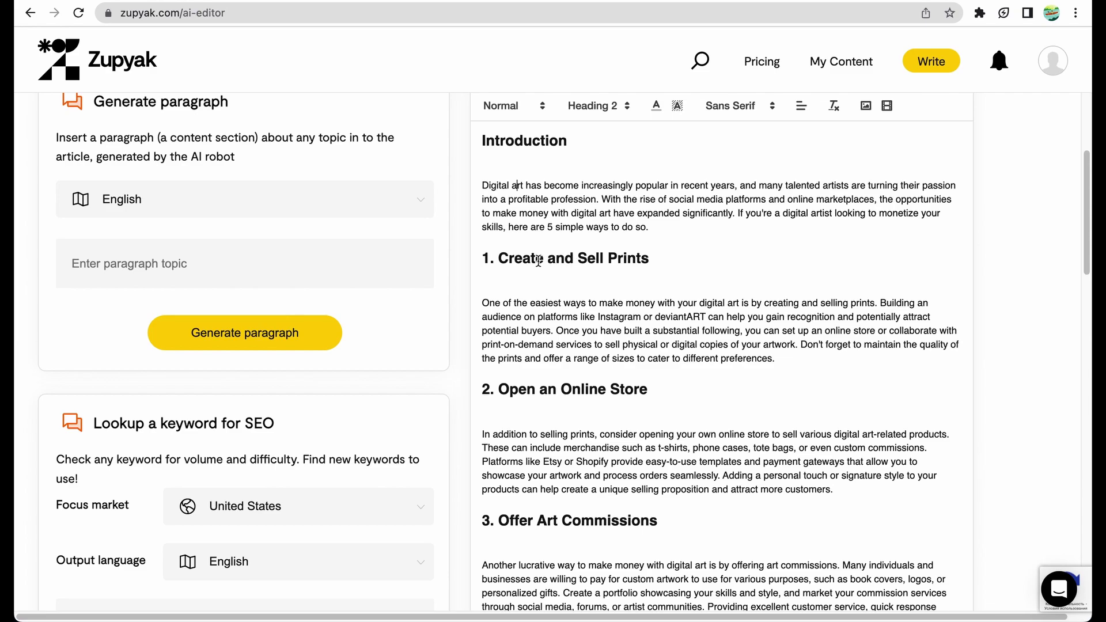
{"action": "left_click_drag", "start_coordinate": [513, 259], "coordinate": [642, 259]}
{"action": "left_click", "coordinate": [642, 259]}
{"action": "left_click_drag", "start_coordinate": [533, 389], "coordinate": [650, 388]}
{"action": "scroll", "coordinate": [650, 388], "scroll_direction": "down", "scroll_amount": 3}
{"action": "left_click_drag", "start_coordinate": [527, 348], "coordinate": [659, 348]}
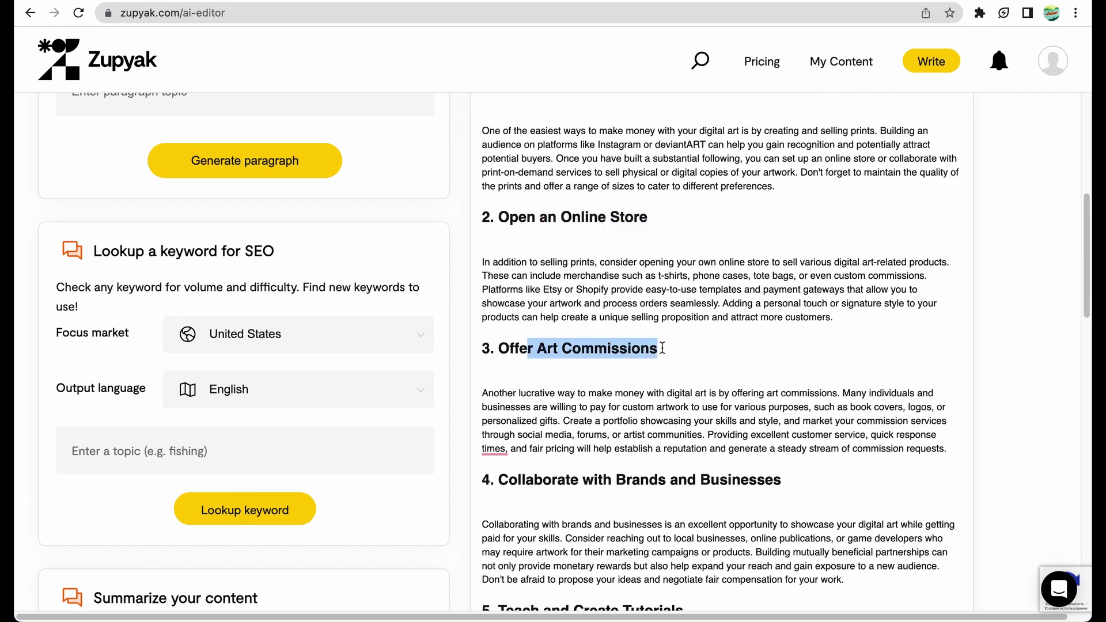
{"action": "scroll", "coordinate": [659, 348], "scroll_direction": "down", "scroll_amount": 4}
{"action": "left_click_drag", "start_coordinate": [570, 378], "coordinate": [701, 378]}
{"action": "scroll", "coordinate": [702, 378], "scroll_direction": "down", "scroll_amount": 3}
{"action": "left_click_drag", "start_coordinate": [528, 389], "coordinate": [666, 391]}
{"action": "scroll", "coordinate": [667, 390], "scroll_direction": "down", "scroll_amount": 3}
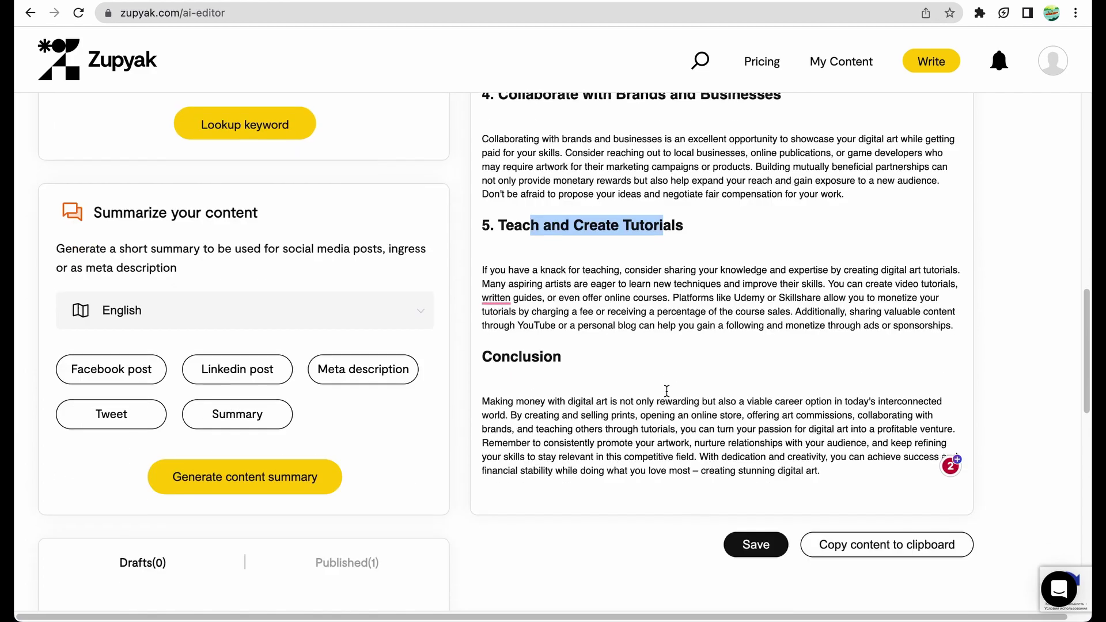
Place the insertion point above the Conclusion paragraph and review the article.
{"action": "left_click", "coordinate": [561, 383]}
{"action": "scroll", "coordinate": [561, 383], "scroll_direction": "up", "scroll_amount": 15}
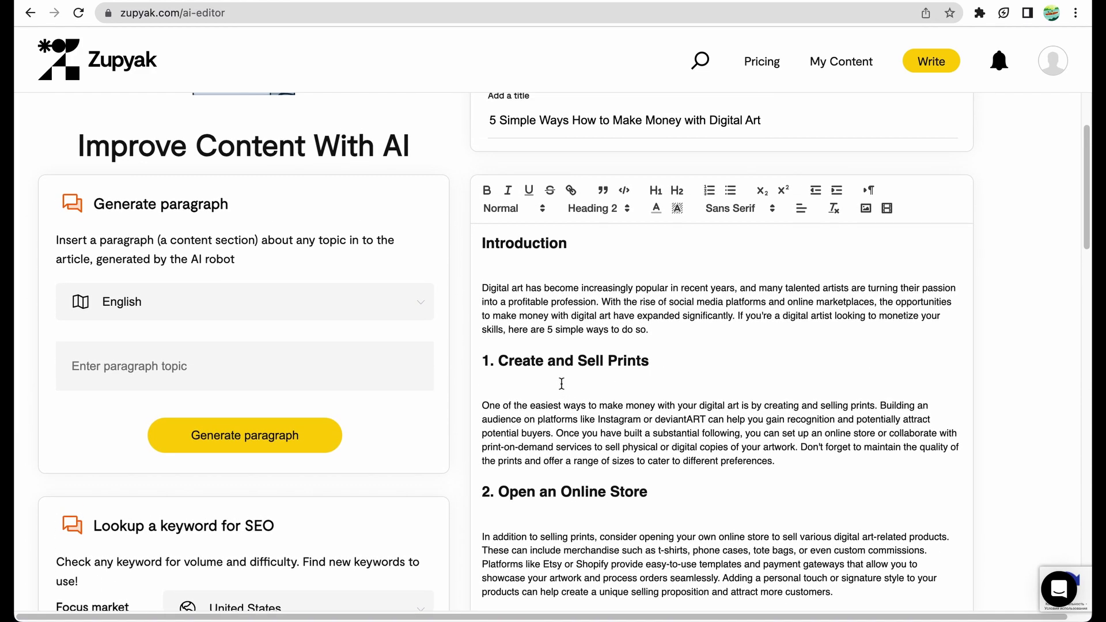
{"action": "scroll", "coordinate": [561, 383], "scroll_direction": "down", "scroll_amount": 7}
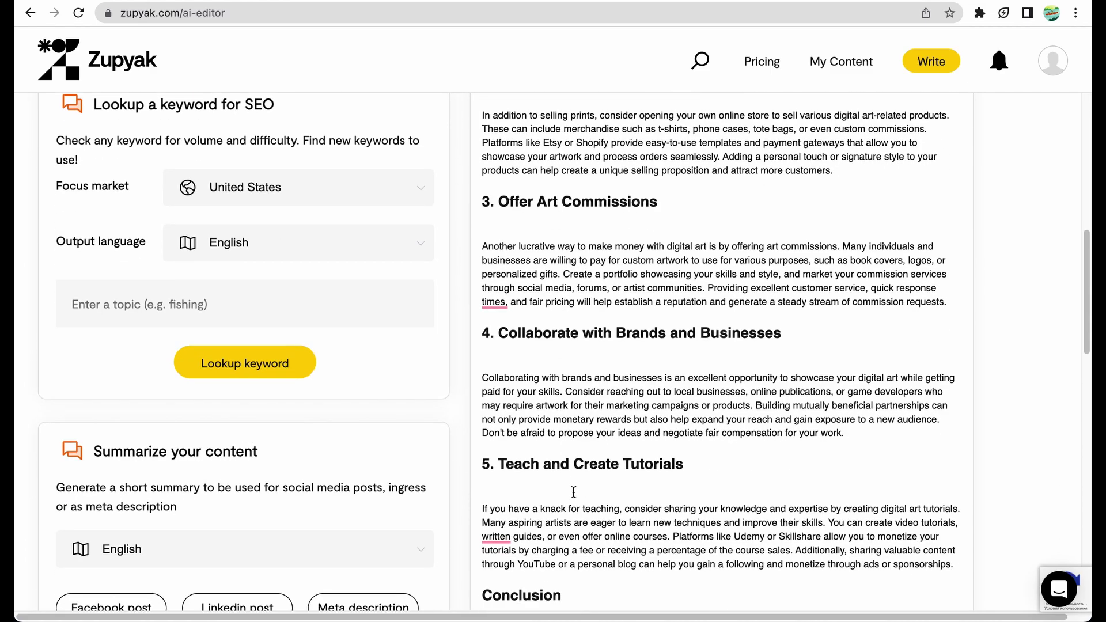
{"action": "scroll", "coordinate": [573, 492], "scroll_direction": "down", "scroll_amount": 2}
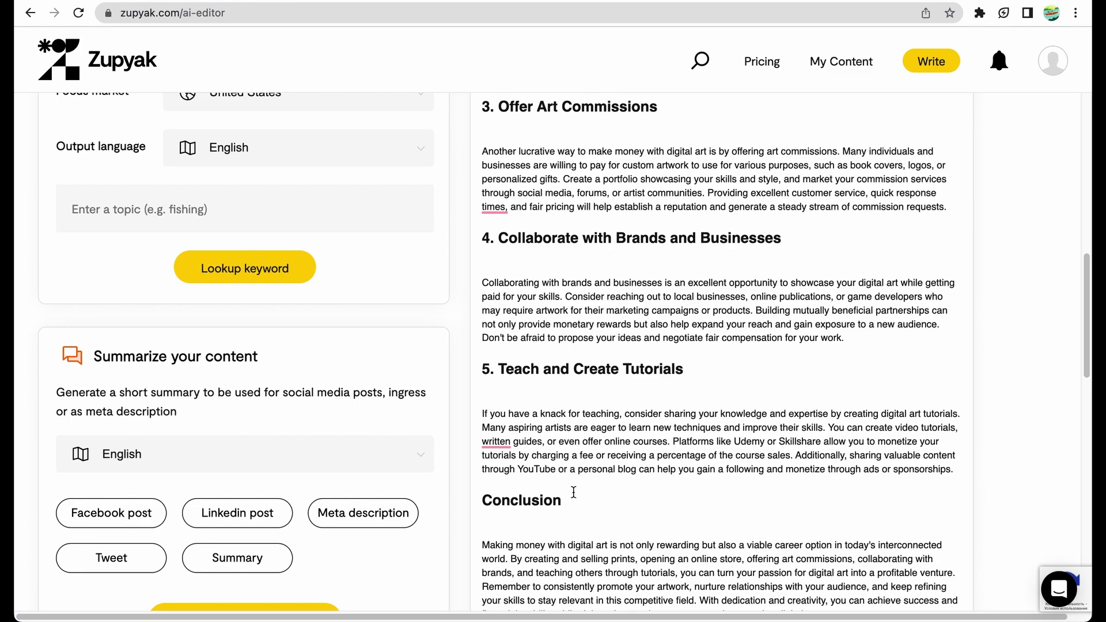
{"action": "scroll", "coordinate": [573, 491], "scroll_direction": "up", "scroll_amount": 8}
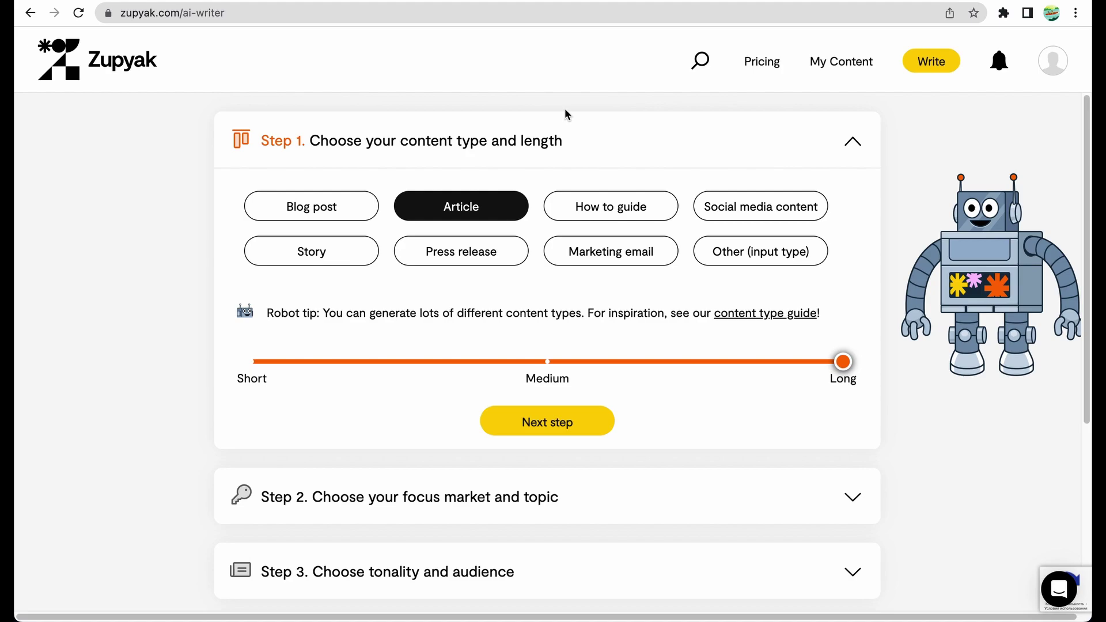
Advance to the tone and audience step and choose a Friendly tone.
{"action": "left_click", "coordinate": [576, 432]}
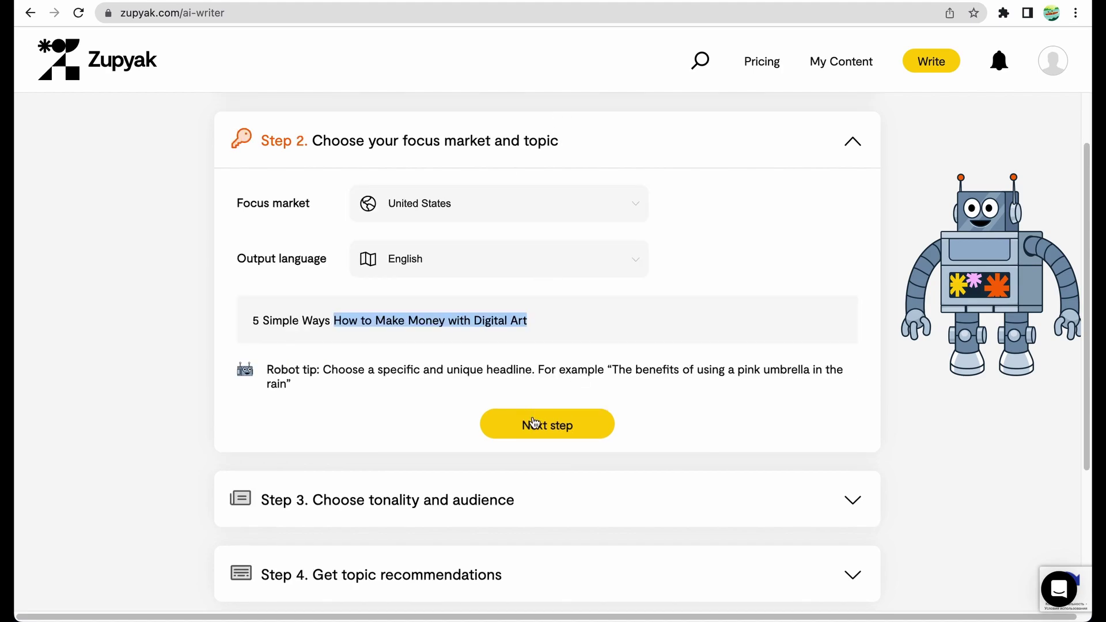
{"action": "left_click", "coordinate": [527, 425]}
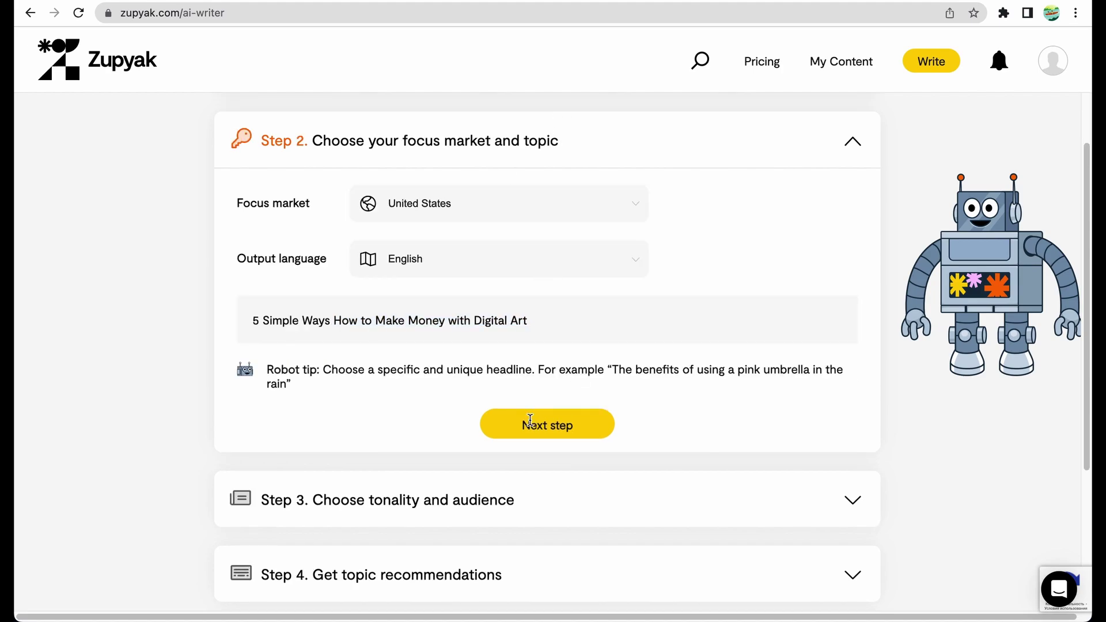
{"action": "left_click", "coordinate": [810, 313]}
Keep the original topic, generate the article from the chosen keywords, and open the editor.
{"action": "scroll", "coordinate": [811, 314], "scroll_direction": "down", "scroll_amount": 1}
{"action": "left_click", "coordinate": [523, 460]}
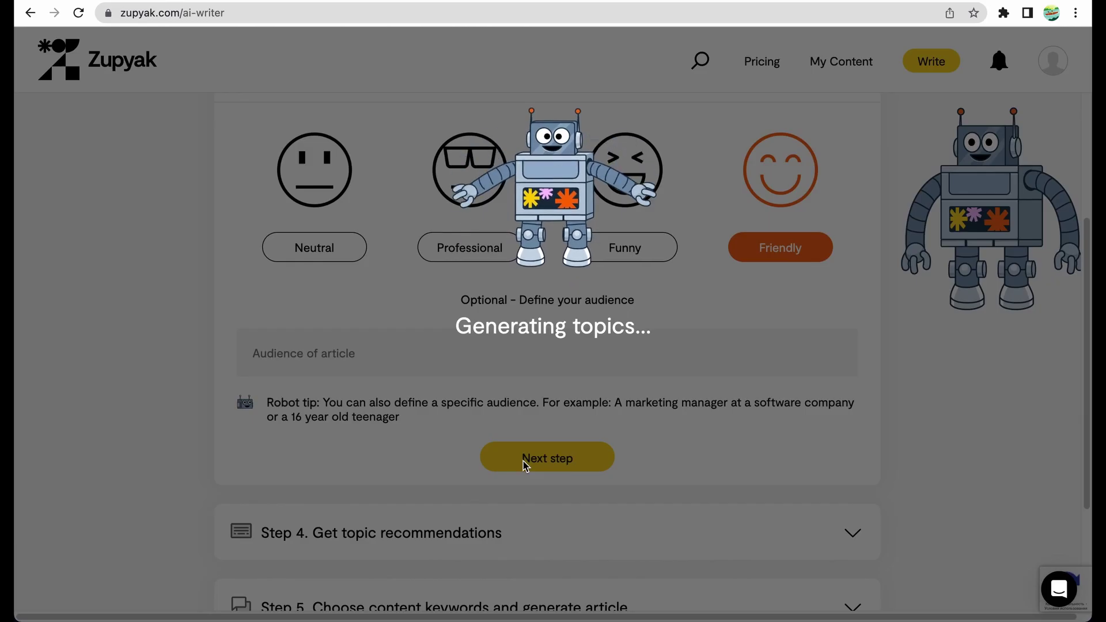
{"action": "left_click", "coordinate": [564, 503]}
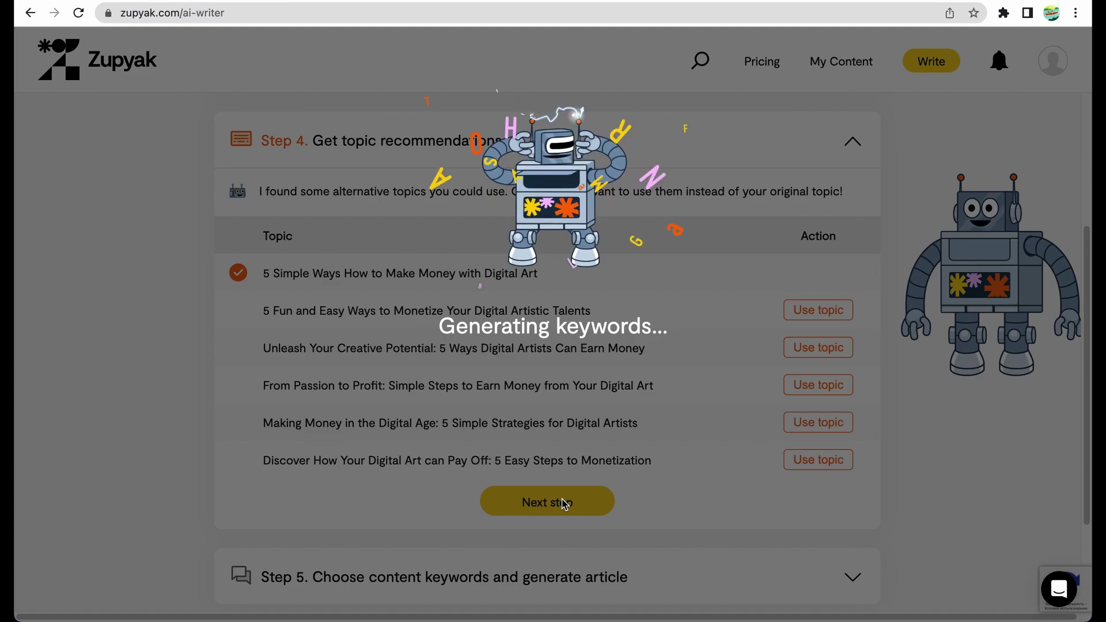
{"action": "left_click", "coordinate": [463, 436]}
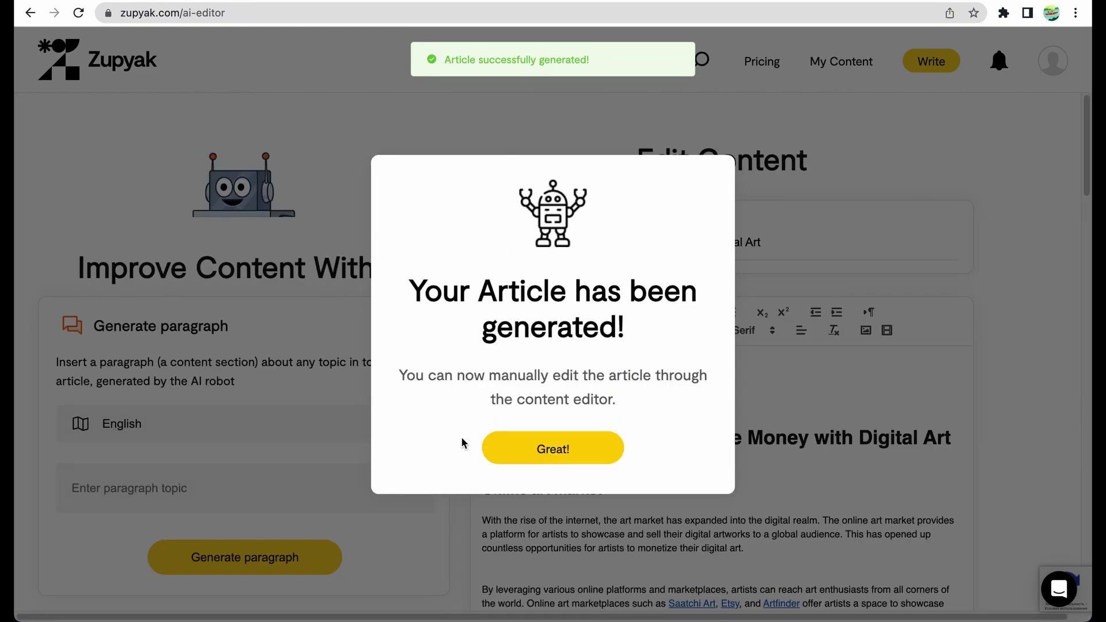
{"action": "left_click", "coordinate": [498, 448]}
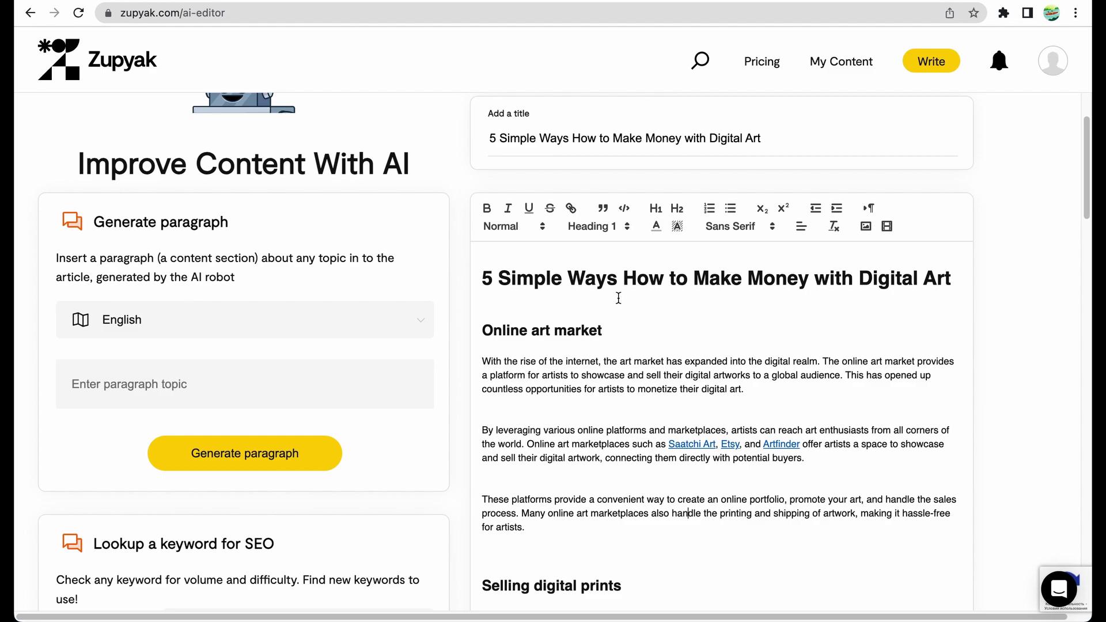
{"action": "left_click_drag", "start_coordinate": [624, 278], "coordinate": [953, 278]}
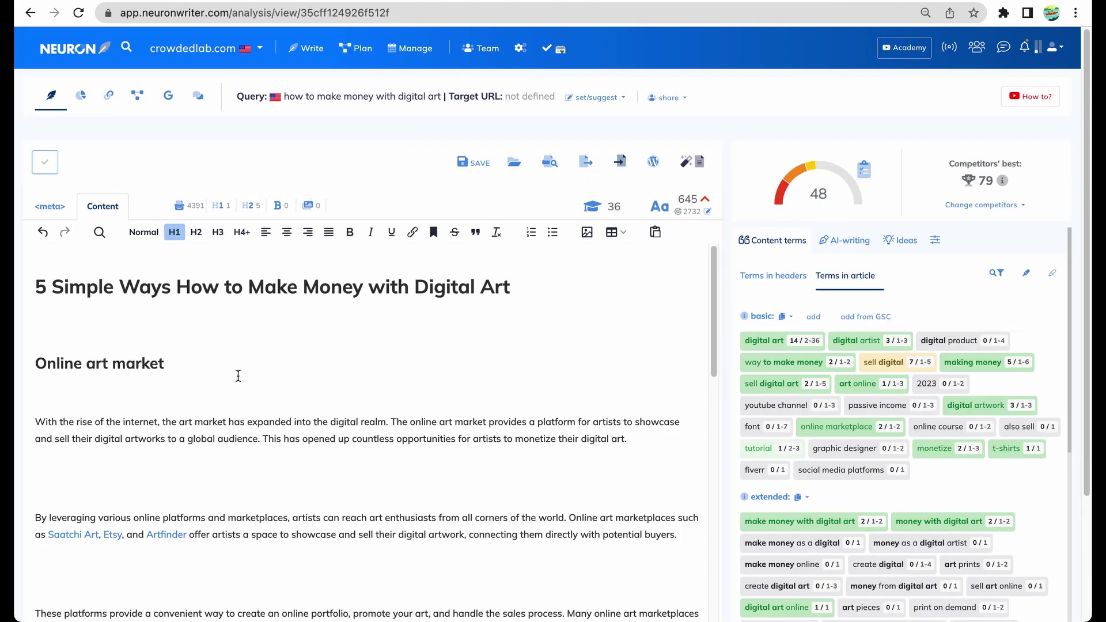
{"action": "scroll", "coordinate": [237, 375], "scroll_direction": "down", "scroll_amount": 1}
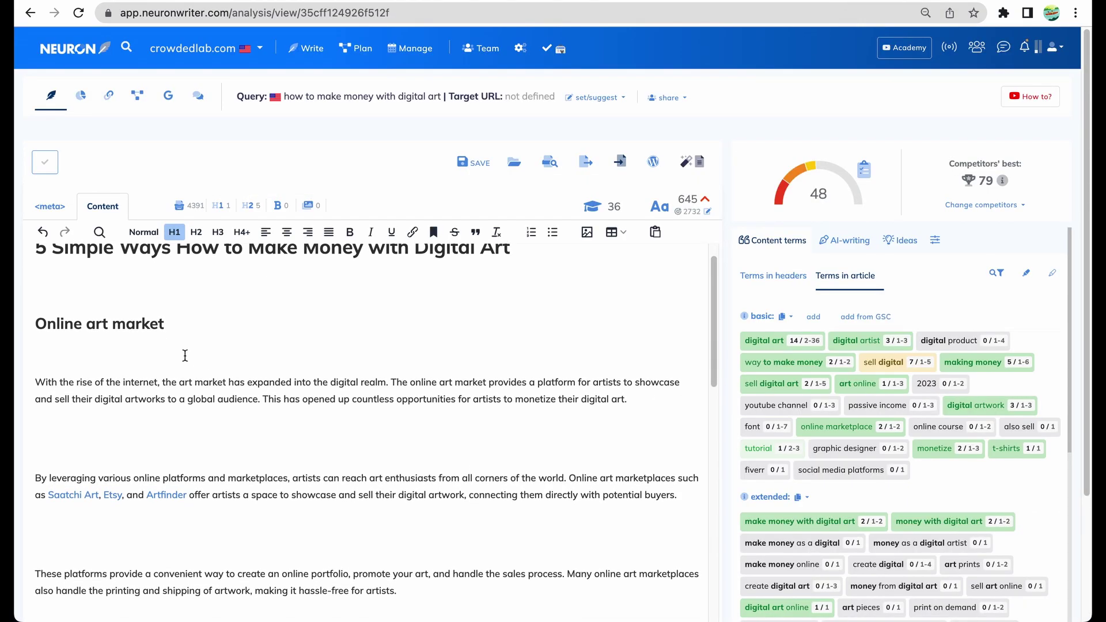
{"action": "scroll", "coordinate": [185, 355], "scroll_direction": "up", "scroll_amount": 1}
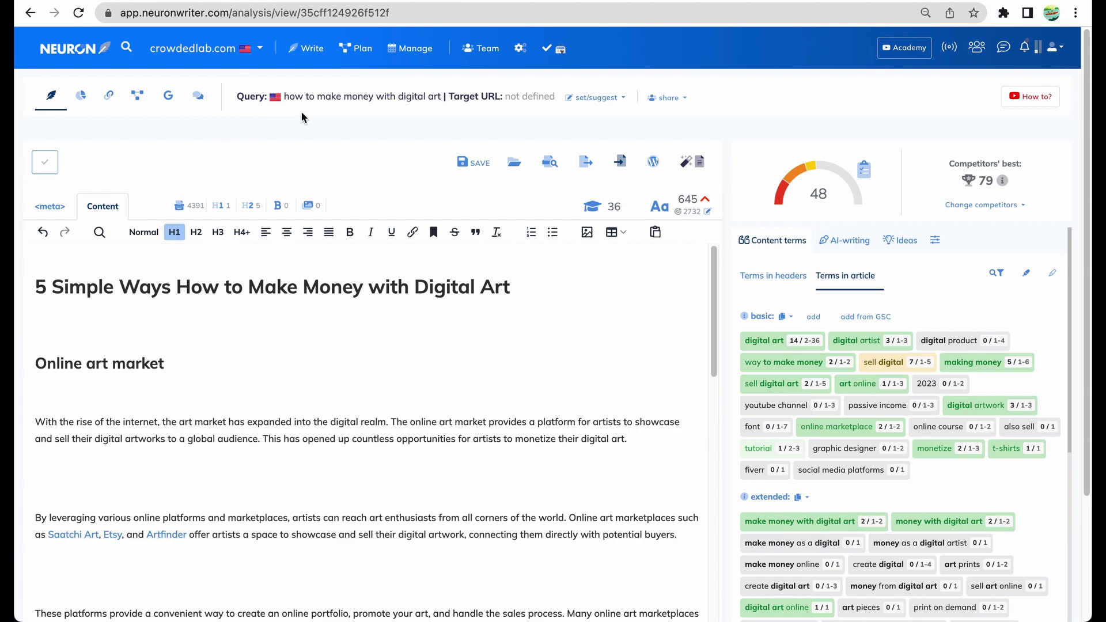
{"action": "left_click_drag", "start_coordinate": [284, 96], "coordinate": [439, 96]}
{"action": "left_click", "coordinate": [50, 207]}
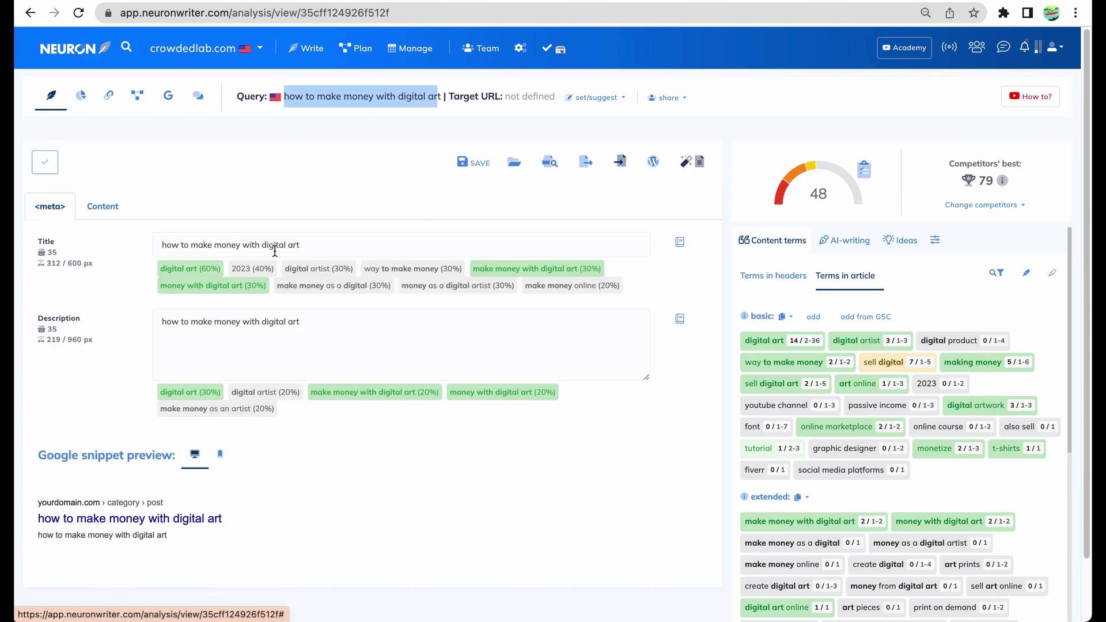
{"action": "left_click", "coordinate": [275, 251]}
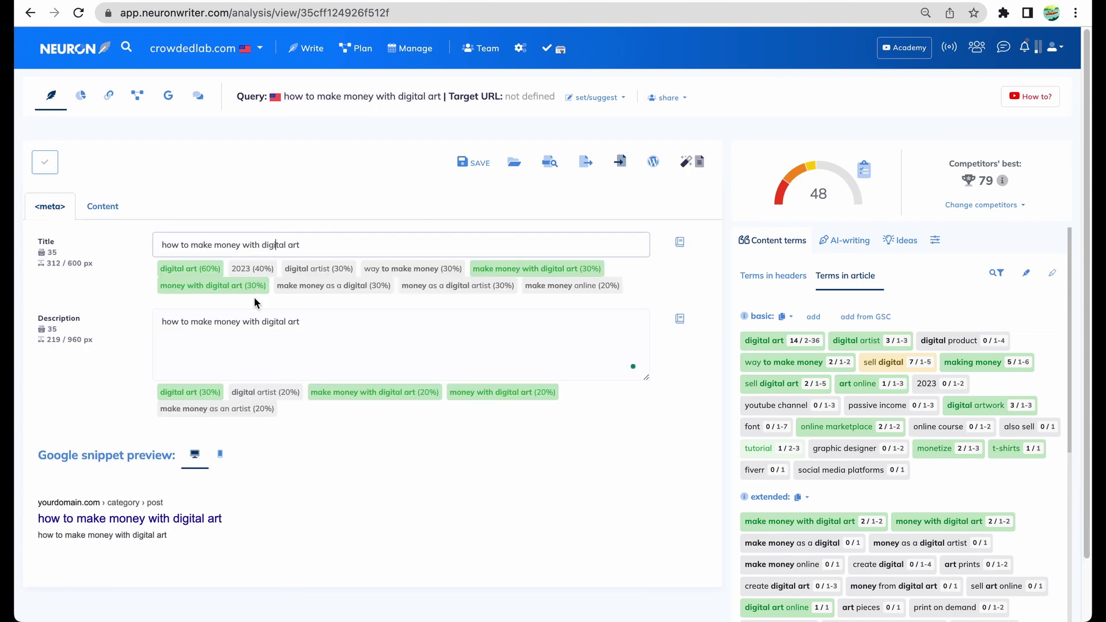
{"action": "left_click", "coordinate": [241, 329]}
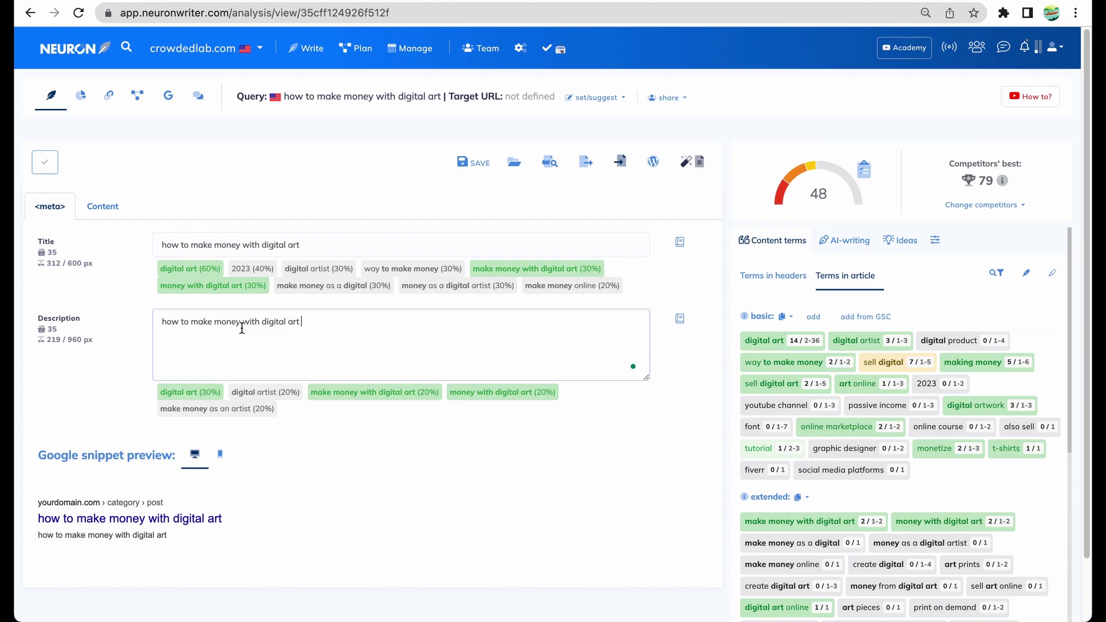
{"action": "left_click", "coordinate": [105, 208]}
{"action": "scroll", "coordinate": [195, 377], "scroll_direction": "down", "scroll_amount": 10}
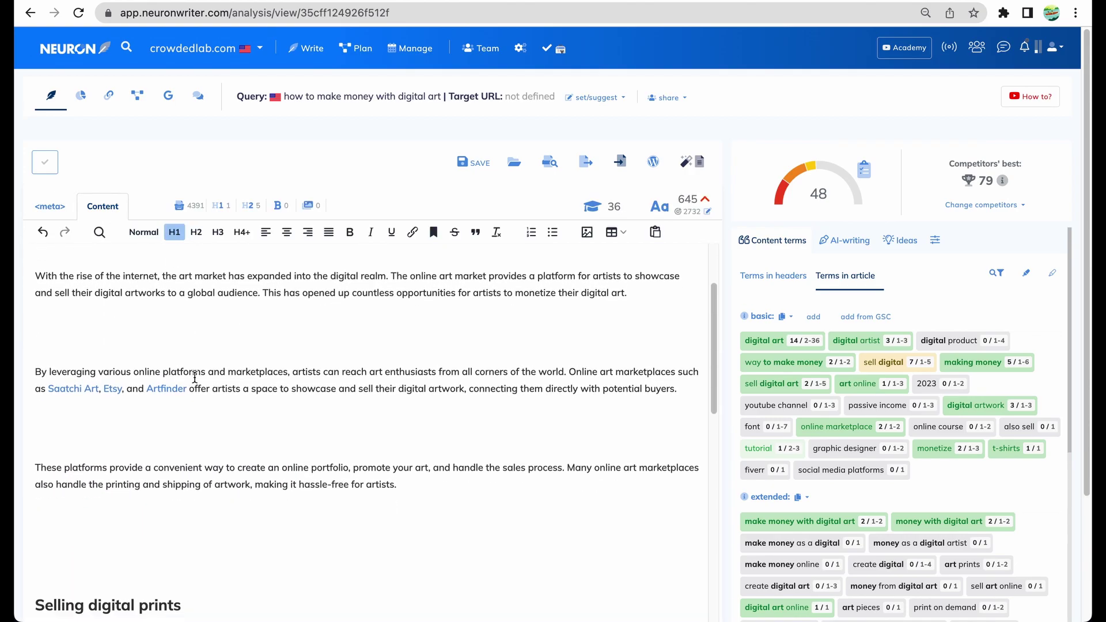
{"action": "scroll", "coordinate": [195, 377], "scroll_direction": "up", "scroll_amount": 15}
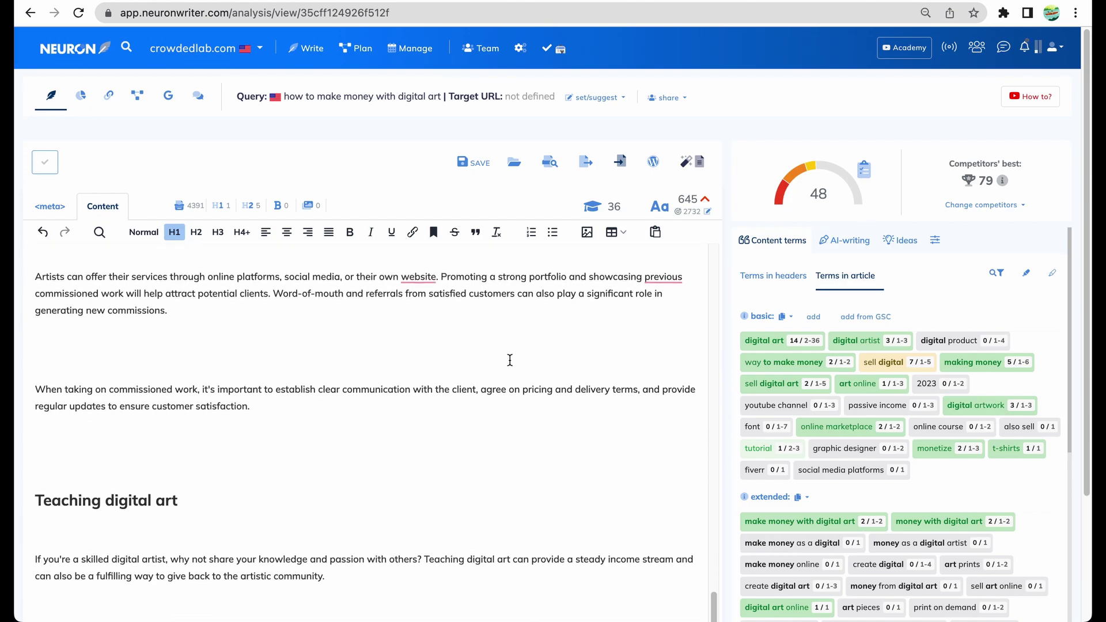
{"action": "scroll", "coordinate": [767, 323], "scroll_direction": "down", "scroll_amount": 10}
{"action": "scroll", "coordinate": [837, 324], "scroll_direction": "up", "scroll_amount": 15}
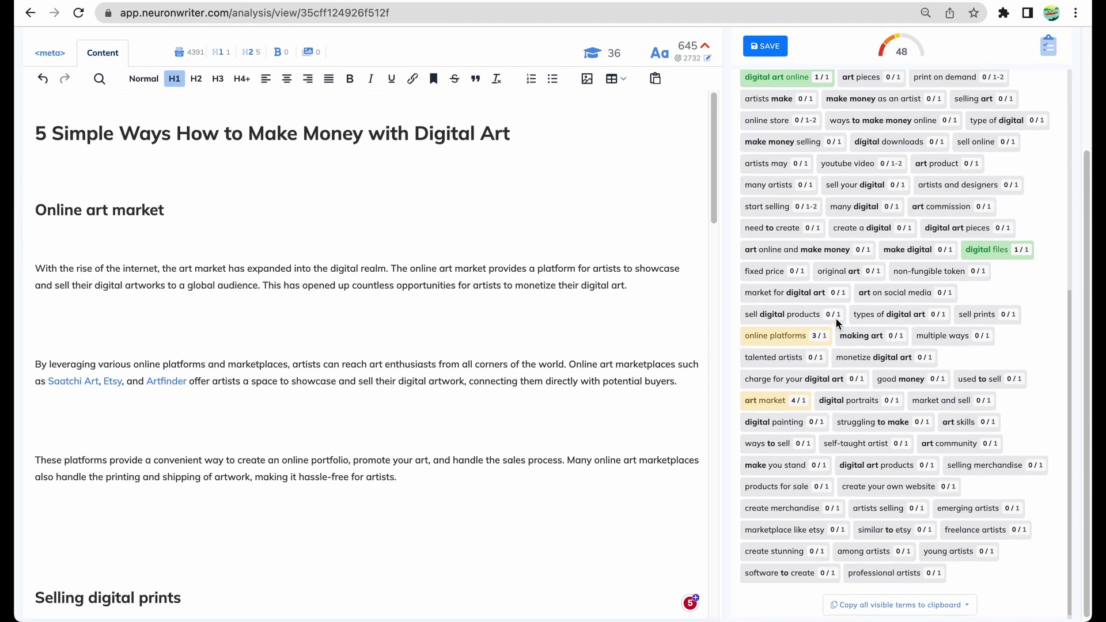
{"action": "scroll", "coordinate": [910, 182], "scroll_direction": "down", "scroll_amount": 1}
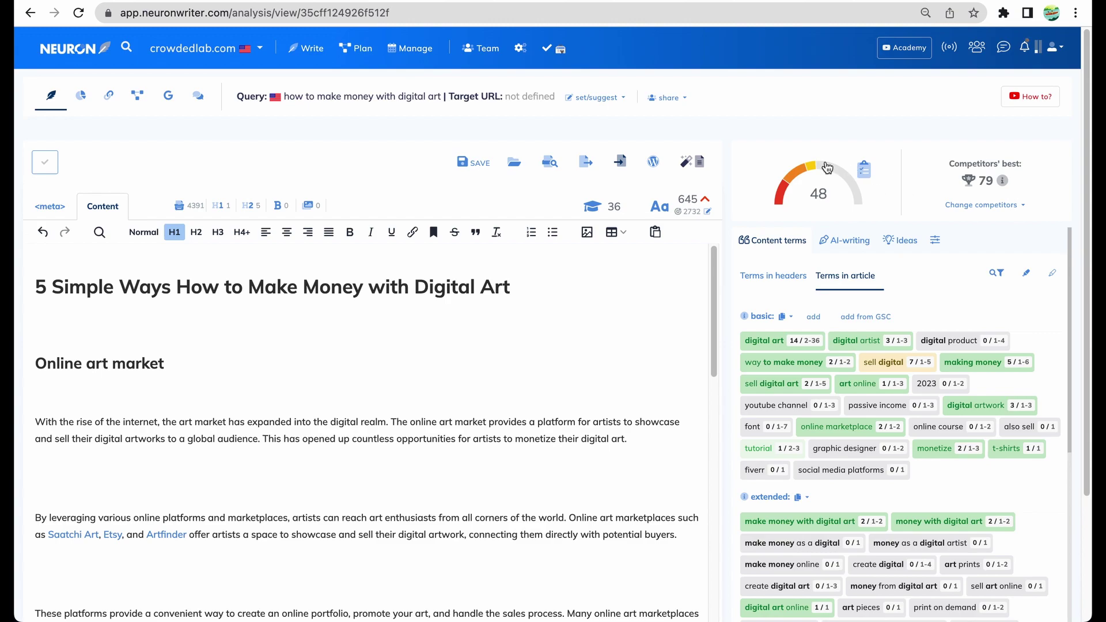
{"action": "mouse_move", "coordinate": [678, 200]}
{"action": "mouse_move", "coordinate": [1003, 183]}
{"action": "scroll", "coordinate": [874, 410], "scroll_direction": "down", "scroll_amount": 10}
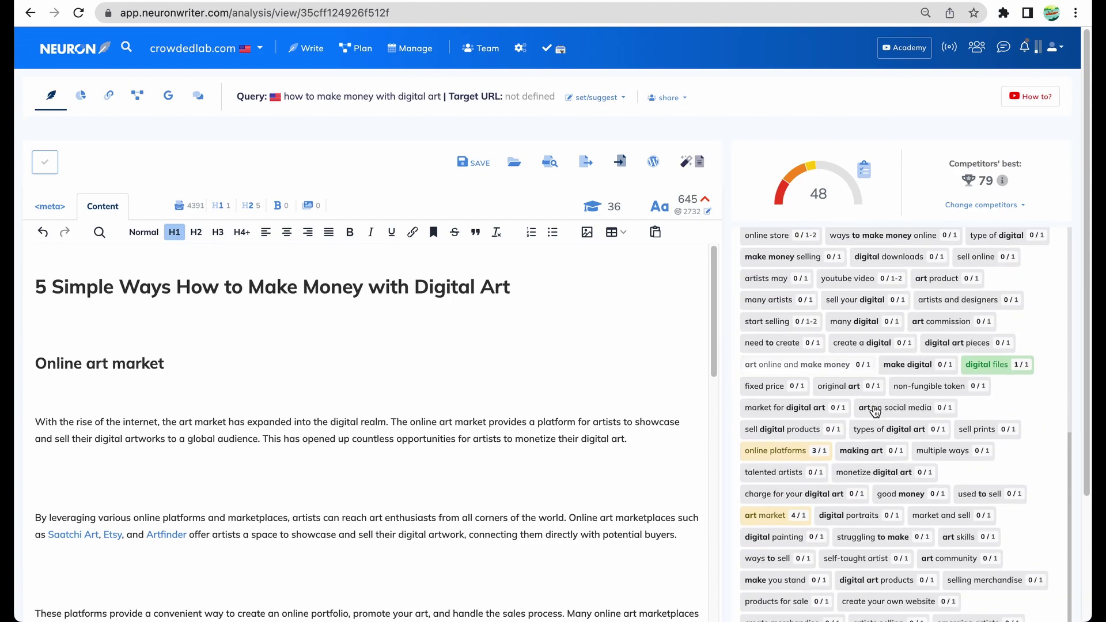
{"action": "scroll", "coordinate": [875, 410], "scroll_direction": "down", "scroll_amount": 1}
{"action": "scroll", "coordinate": [874, 408], "scroll_direction": "up", "scroll_amount": 10}
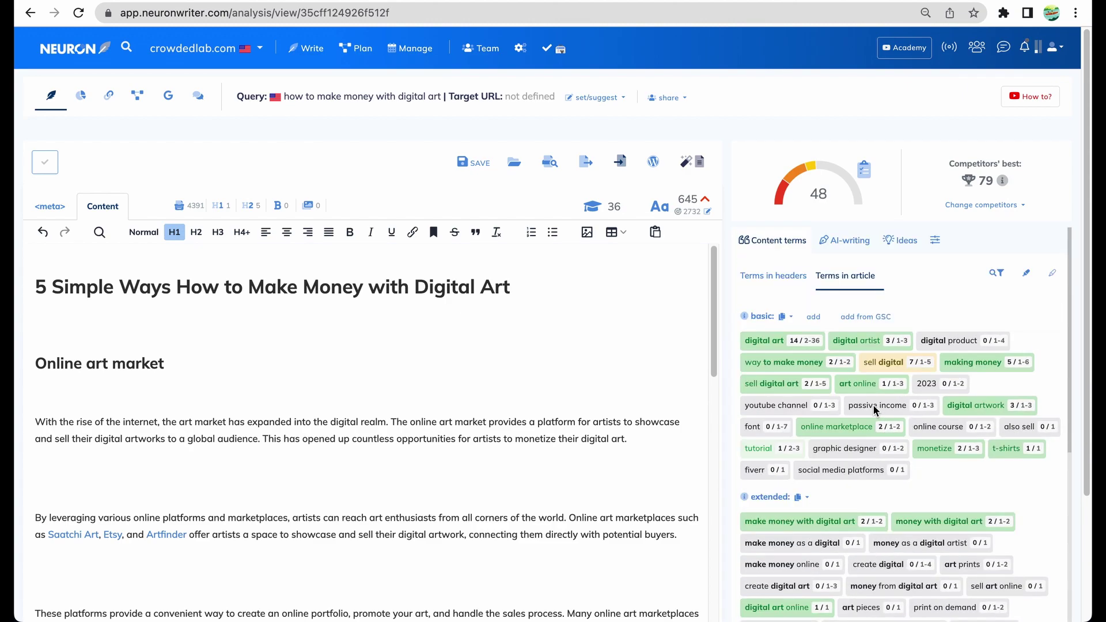
{"action": "left_click", "coordinate": [366, 474]}
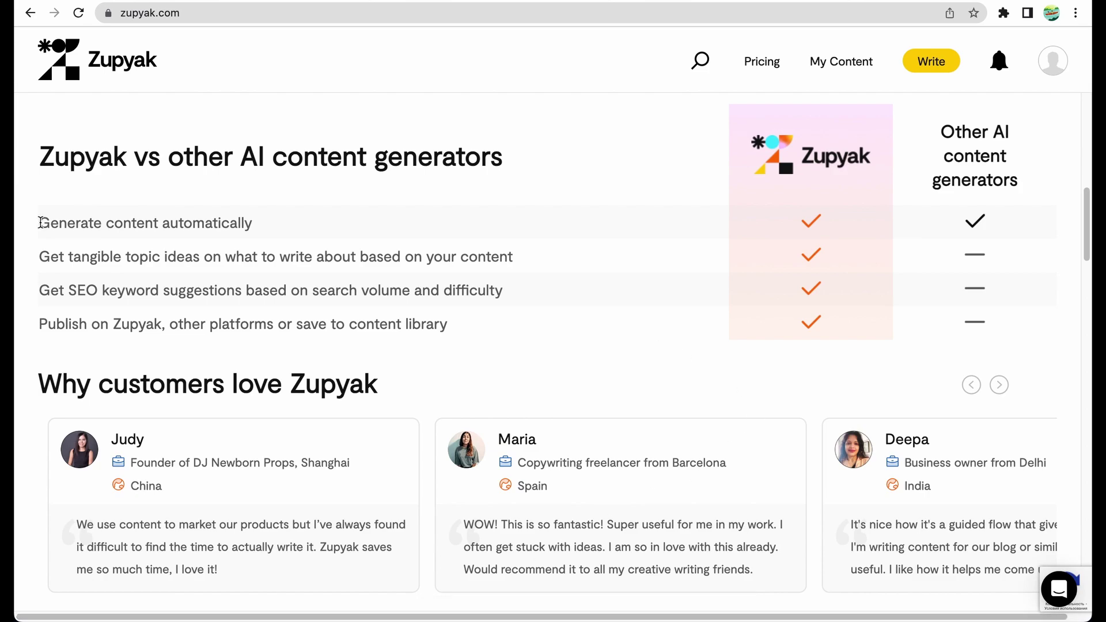
Highlight the Generate content row in the 'Zupyak vs other AI content generators' table.
{"action": "left_click_drag", "start_coordinate": [40, 223], "coordinate": [163, 223]}
{"action": "left_click", "coordinate": [164, 224]}
{"action": "scroll", "coordinate": [284, 345], "scroll_direction": "down", "scroll_amount": 1}
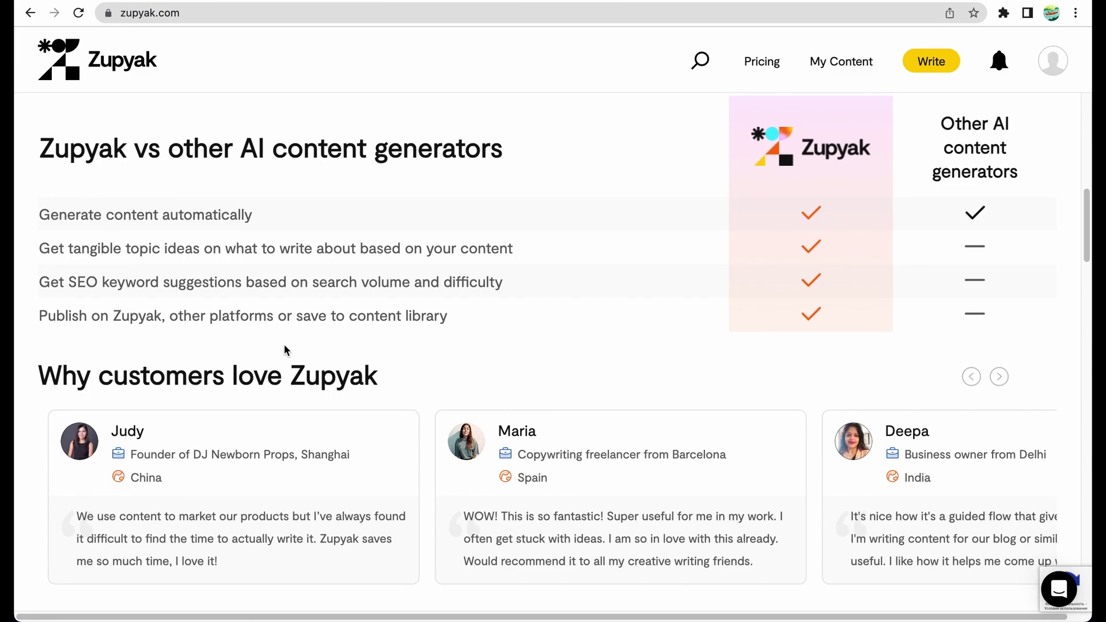
{"action": "scroll", "coordinate": [285, 345], "scroll_direction": "up", "scroll_amount": 1}
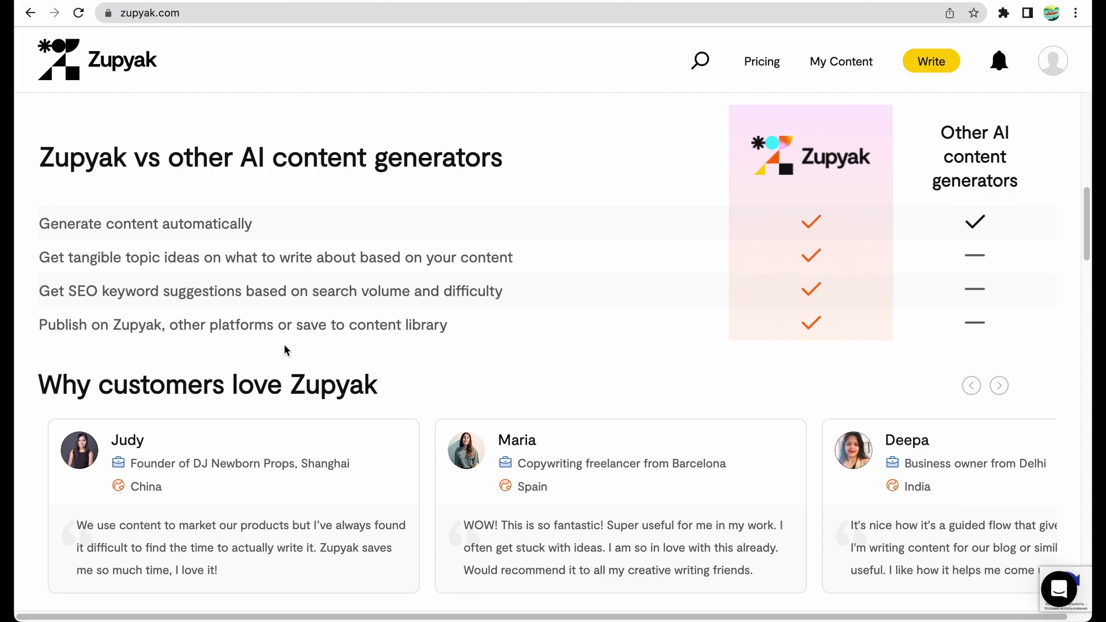
{"action": "scroll", "coordinate": [616, 499], "scroll_direction": "right", "scroll_amount": 5}
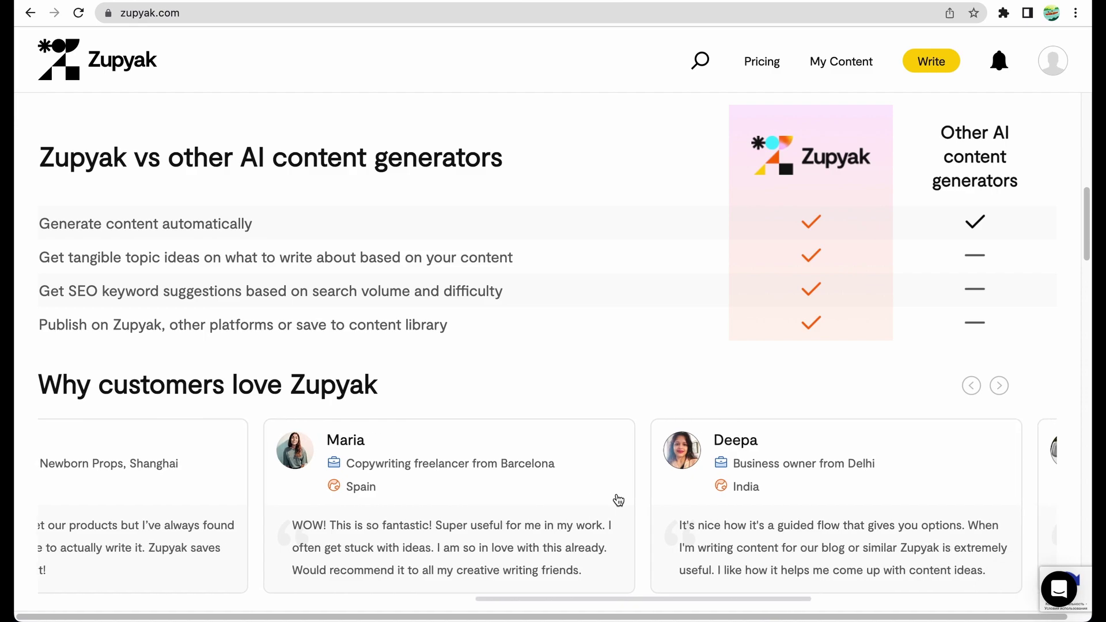
{"action": "scroll", "coordinate": [618, 500], "scroll_direction": "right", "scroll_amount": 1}
{"action": "scroll", "coordinate": [617, 495], "scroll_direction": "right", "scroll_amount": 5}
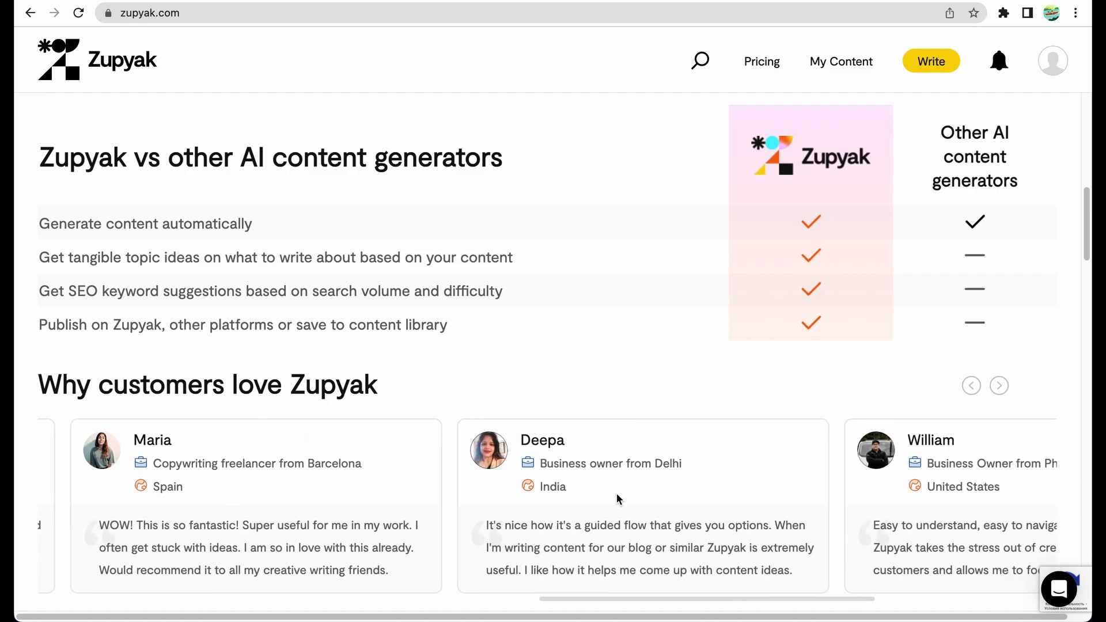